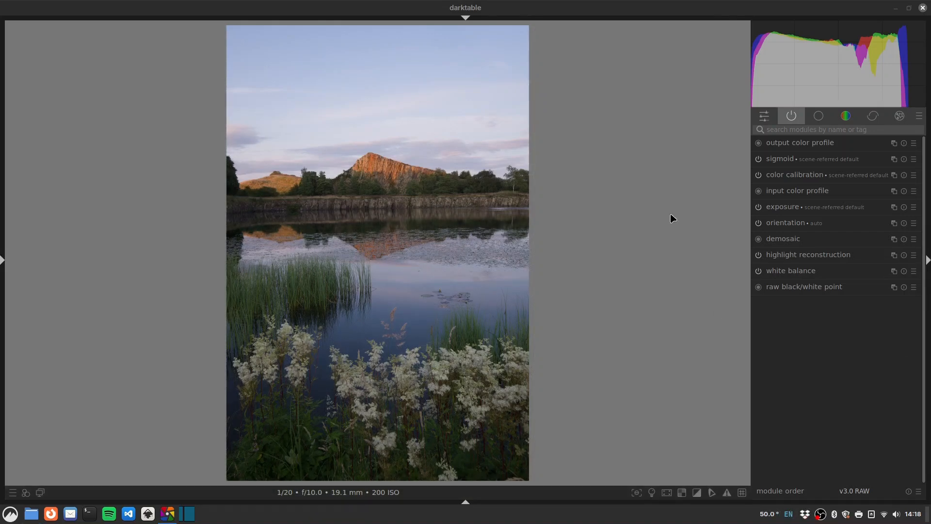
# Step: Find the denoise (profiled) module via the module search and switch it on
pyautogui.click(805, 132)
pyautogui.click(804, 132)
pyautogui.write('lens')
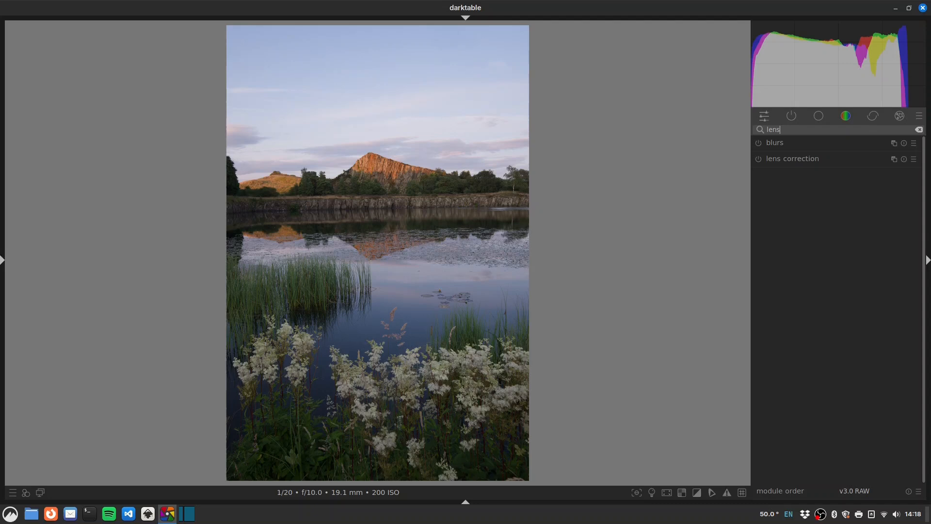
pyautogui.press('BackSpace')
pyautogui.press('BackSpace')
pyautogui.press('BackSpace')
pyautogui.press('BackSpace')
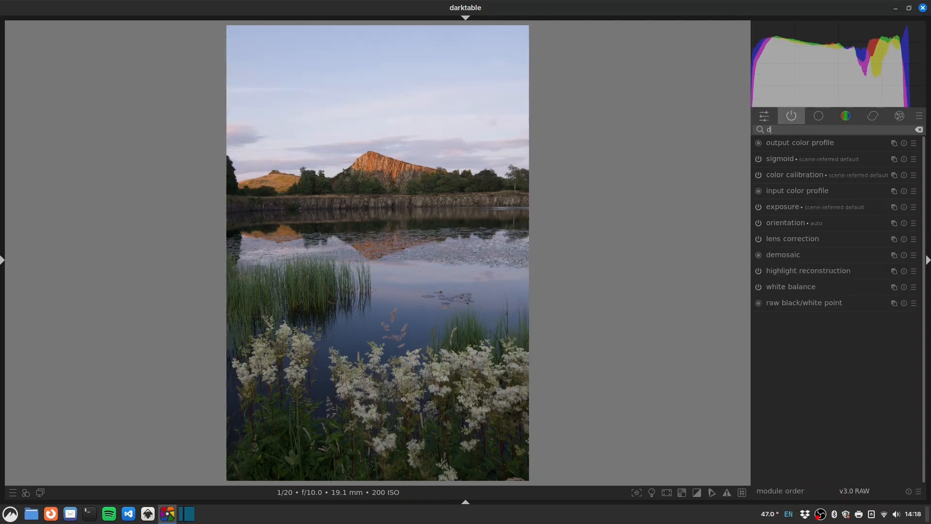
pyautogui.write('den')
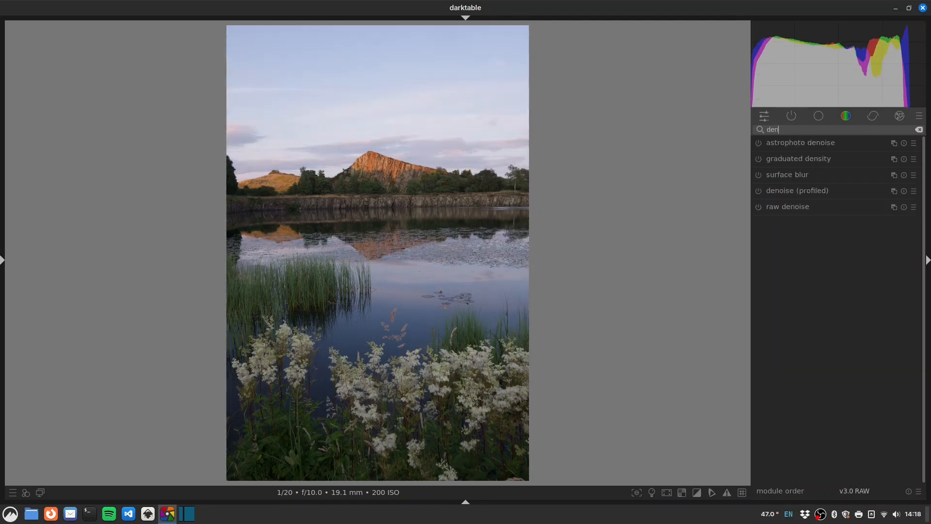
pyautogui.click(759, 191)
# Step: Level the photo about 1° along the shoreline and crop the top edge down to 3920 x 5700
pyautogui.moveTo(323, 209); pyautogui.dragTo(476, 207)
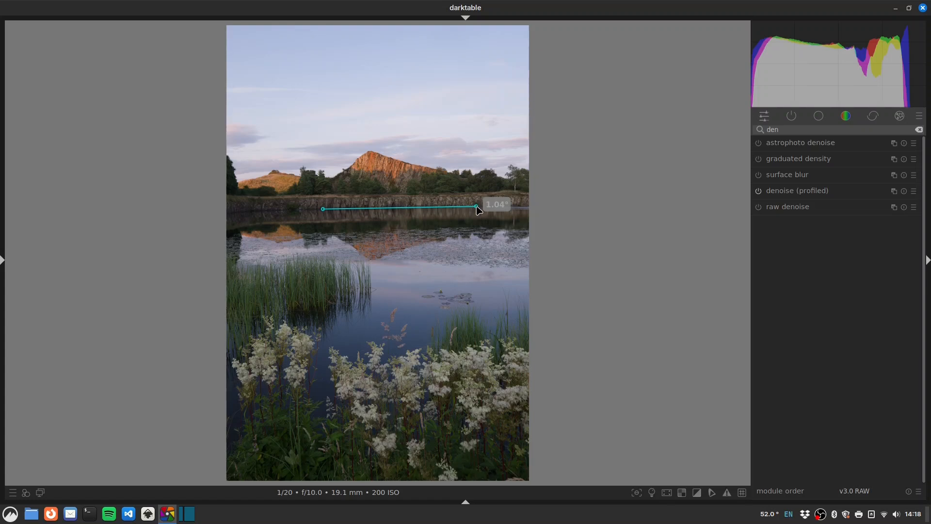
pyautogui.moveTo(476, 206); pyautogui.dragTo(476, 206)
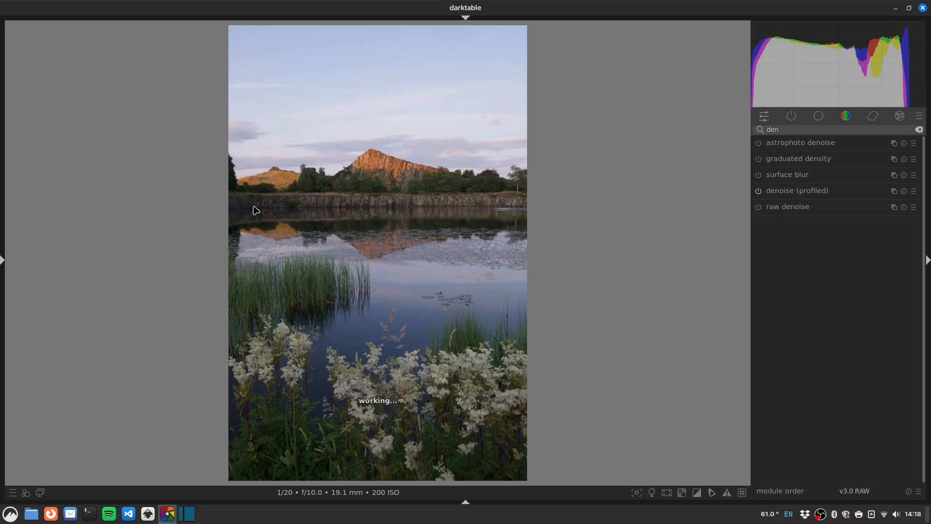
pyautogui.doubleClick(774, 130)
pyautogui.write('crop')
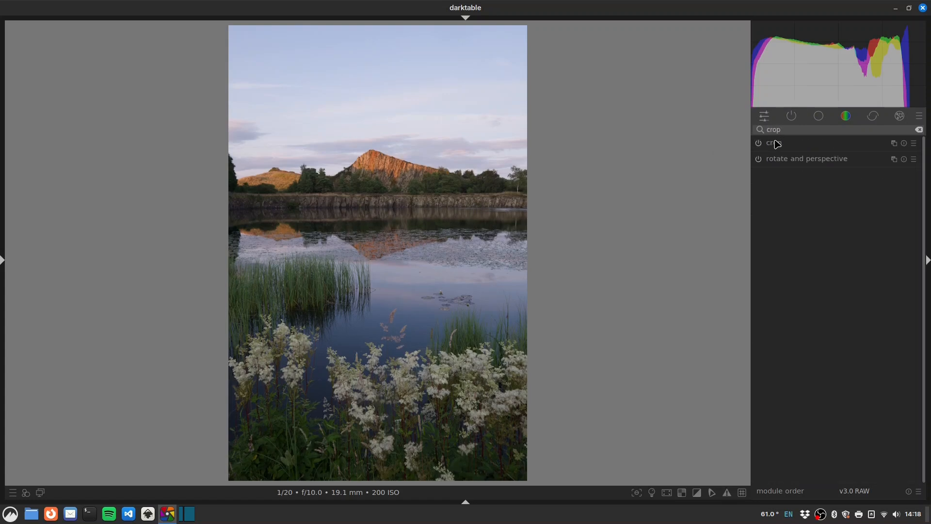
pyautogui.click(771, 143)
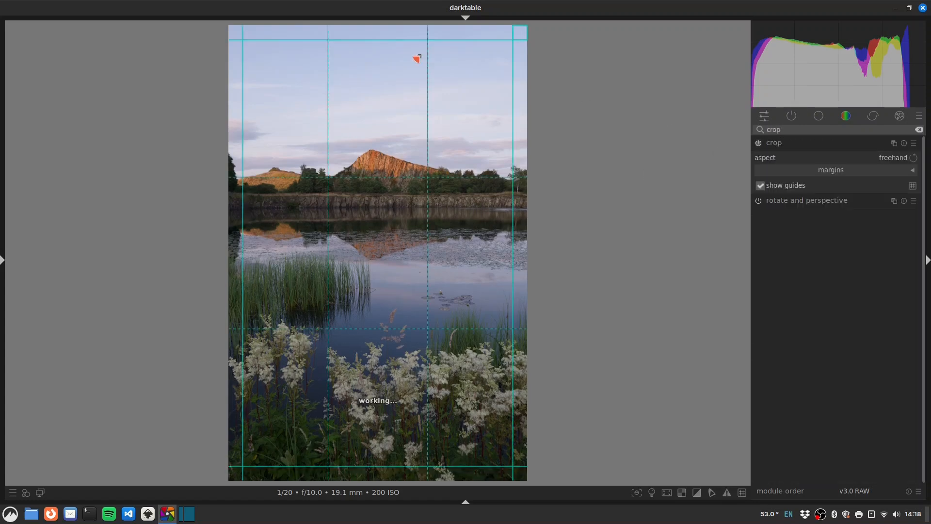
pyautogui.moveTo(376, 37); pyautogui.dragTo(384, 59)
# Step: Commit the crop and raise the exposure module to +1.063 EV
pyautogui.click(789, 145)
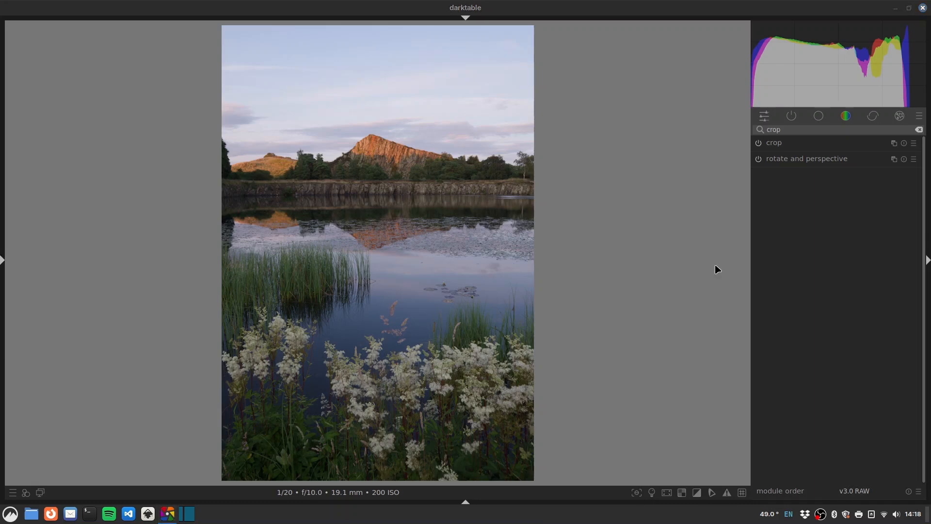
pyautogui.doubleClick(784, 130)
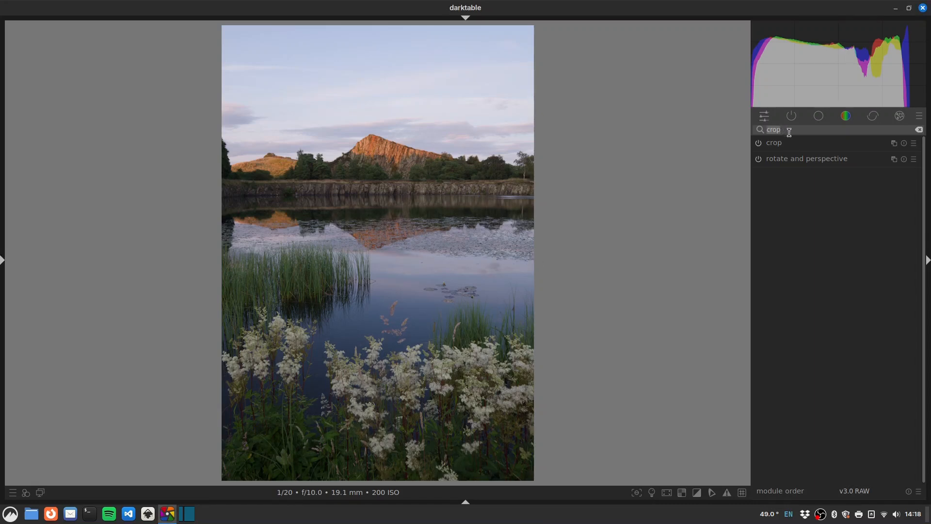
pyautogui.write('exposure')
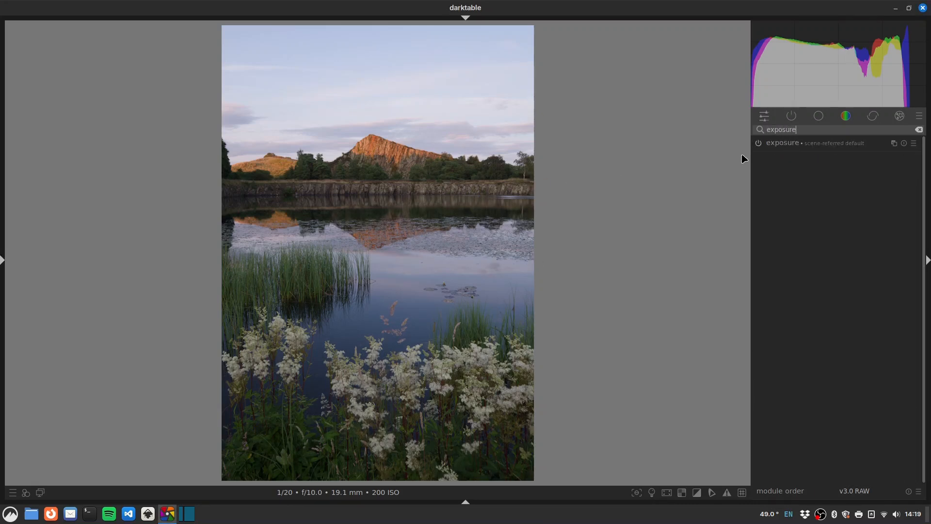
pyautogui.click(781, 144)
pyautogui.moveTo(837, 188); pyautogui.dragTo(844, 188)
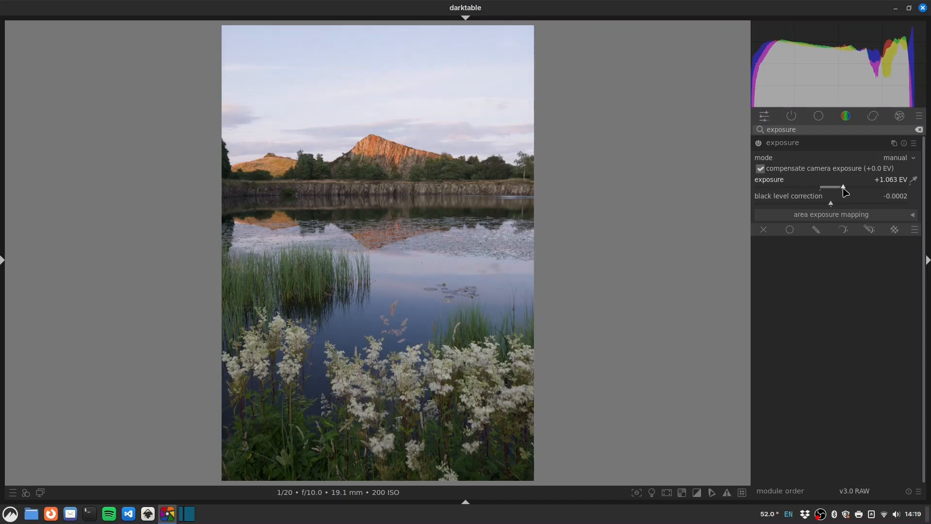
# Step: Set sigmoid skew to +0.40, target black to 0.2026% and contrast to 1.556
pyautogui.doubleClick(802, 130)
pyautogui.write('sigmoid')
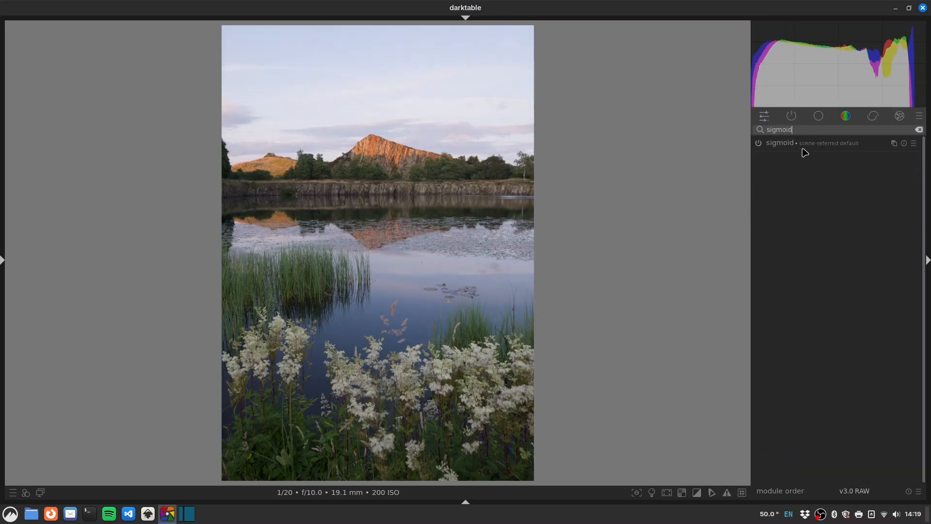
pyautogui.click(803, 149)
pyautogui.moveTo(836, 183); pyautogui.dragTo(863, 182)
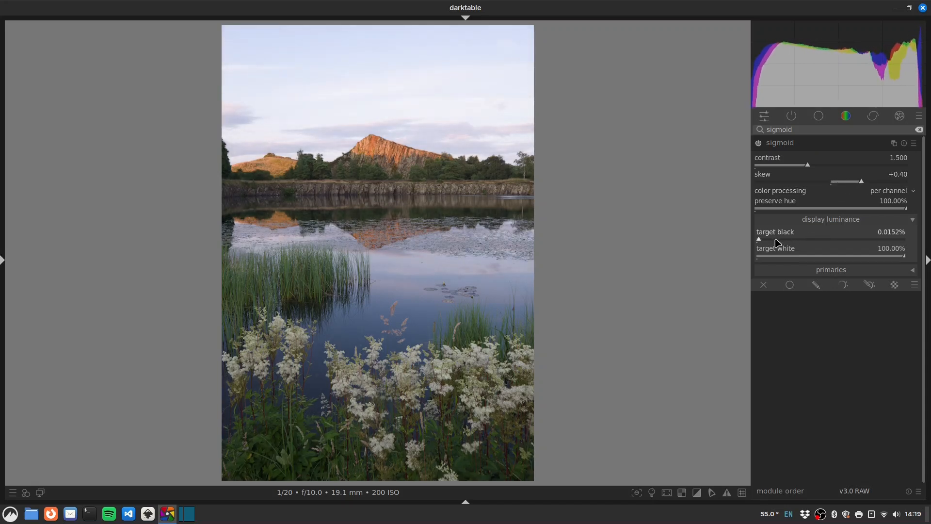
pyautogui.moveTo(778, 242); pyautogui.dragTo(787, 242)
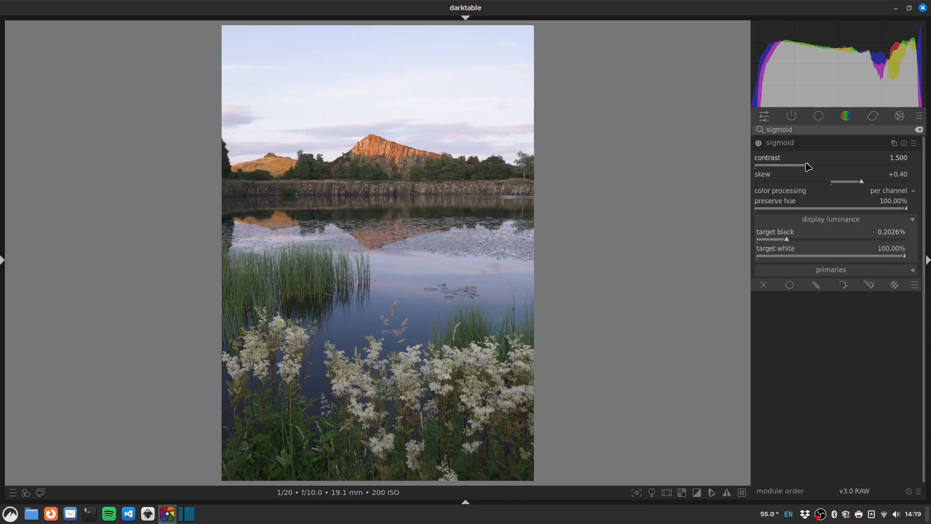
pyautogui.moveTo(808, 167); pyautogui.dragTo(812, 165)
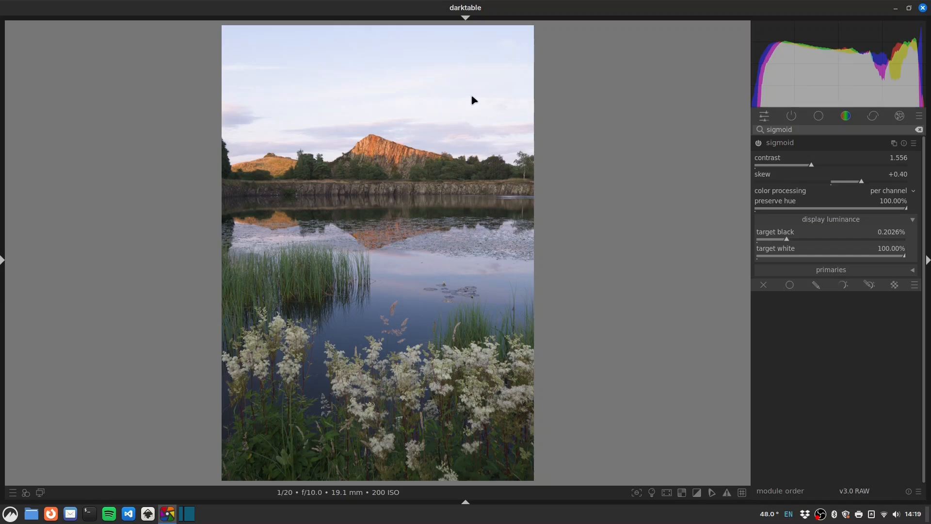
# Step: Create a new exposure instance at -0.585 EV and enable parametric and drawn masking on it
pyautogui.doubleClick(792, 130)
pyautogui.write('ex')
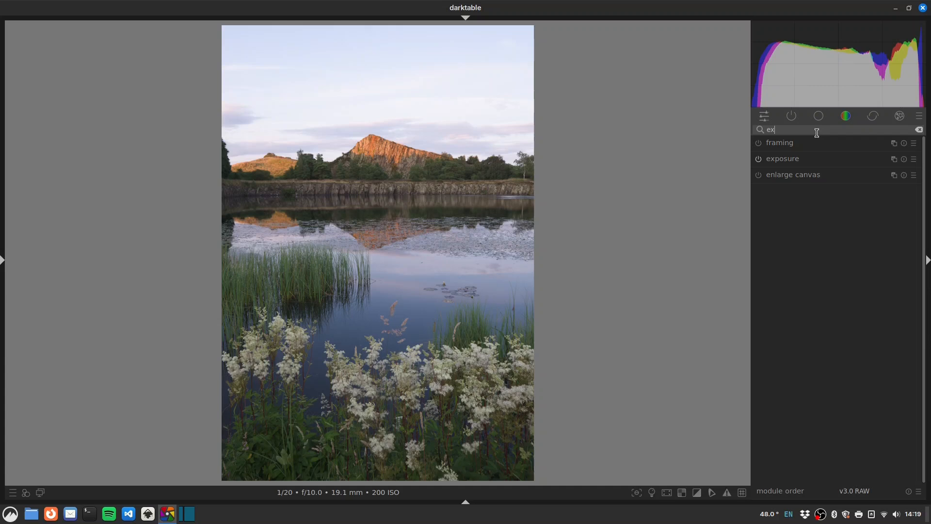
pyautogui.click(894, 159)
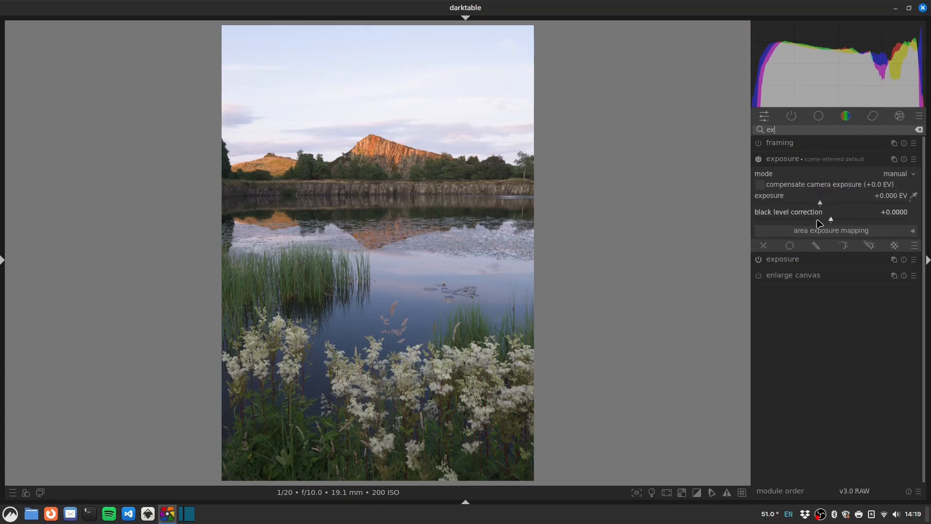
pyautogui.moveTo(818, 204); pyautogui.dragTo(807, 202)
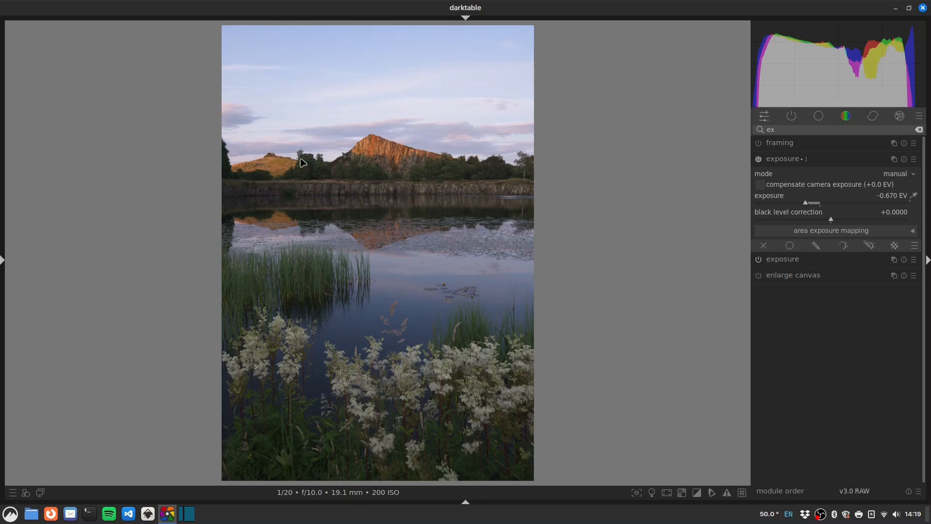
pyautogui.click(809, 205)
pyautogui.moveTo(807, 203); pyautogui.dragTo(808, 203)
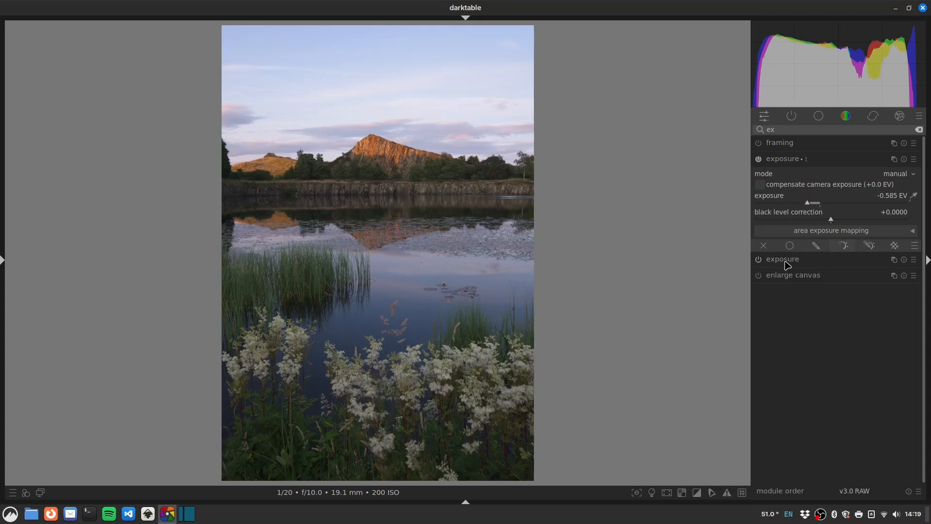
pyautogui.click(872, 247)
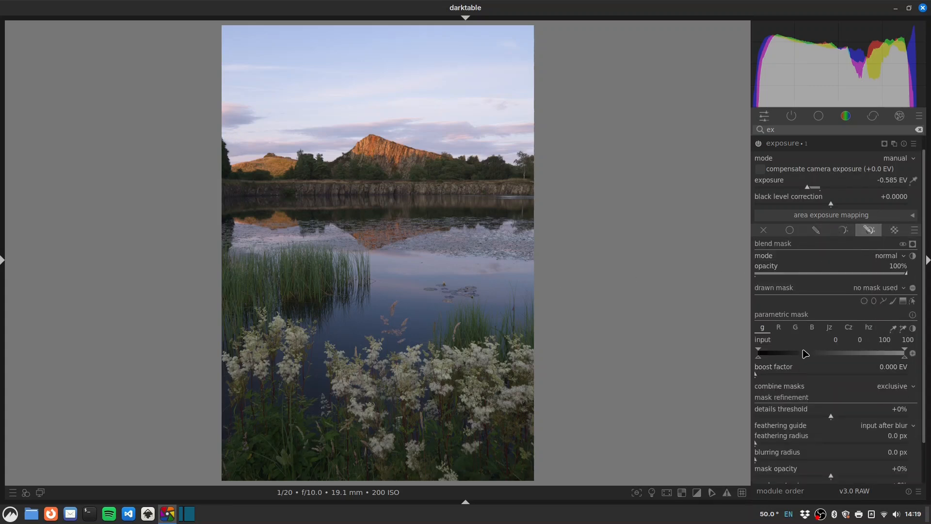
# Step: Restrict the mask's gray input to fade in from 17.3 to 39.2, then inspect hillside and cliff zoomed in
pyautogui.click(913, 244)
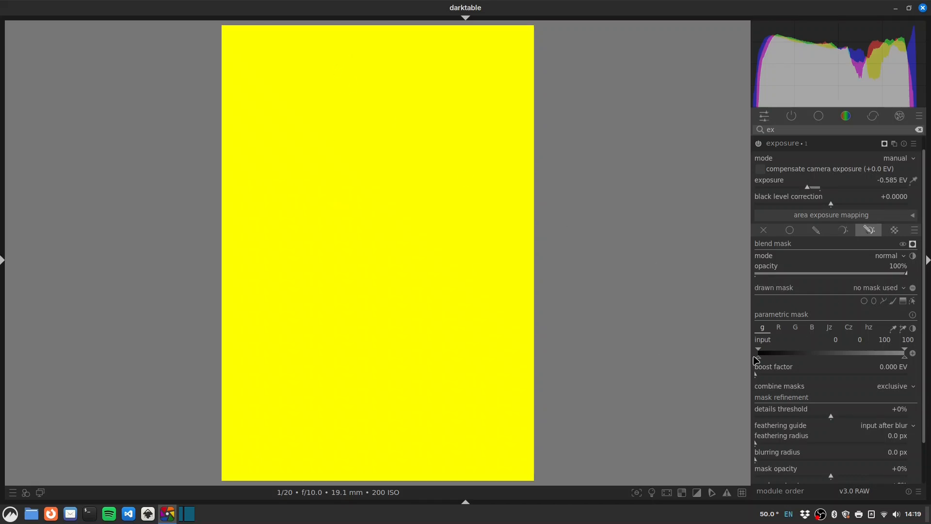
pyautogui.moveTo(760, 359); pyautogui.dragTo(787, 358)
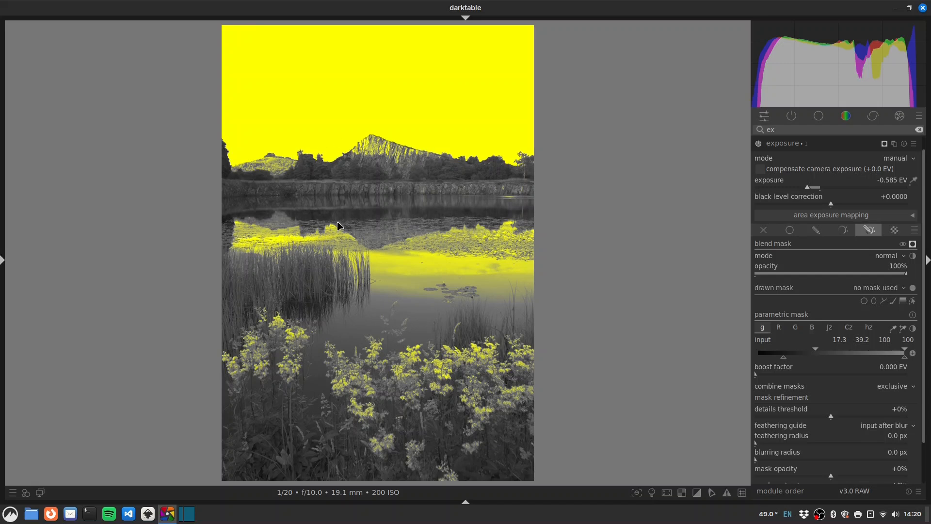
pyautogui.click(913, 244)
pyautogui.middleClick(284, 163)
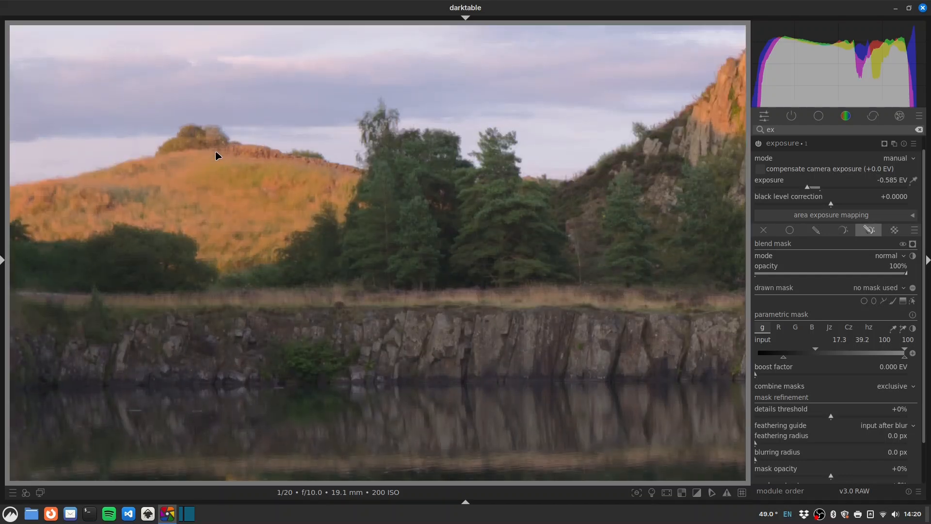
pyautogui.middleClick(235, 148)
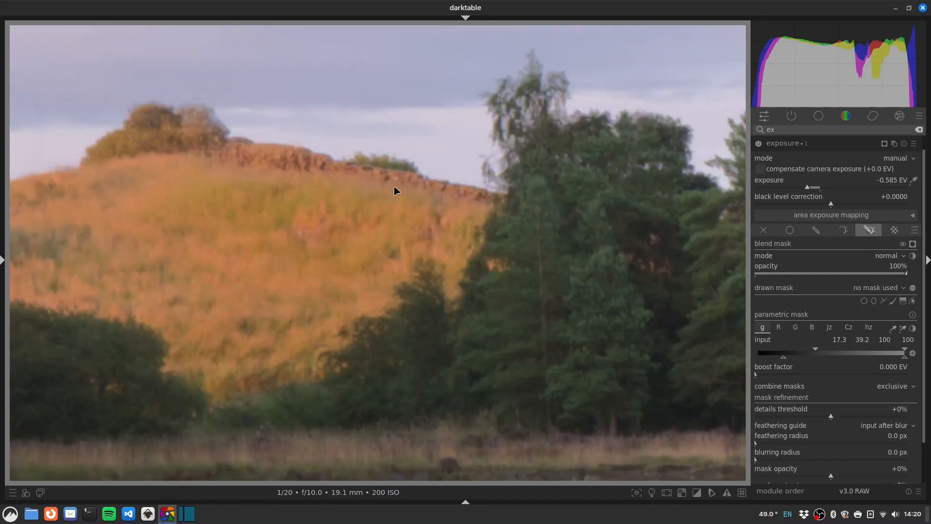
pyautogui.middleClick(396, 189)
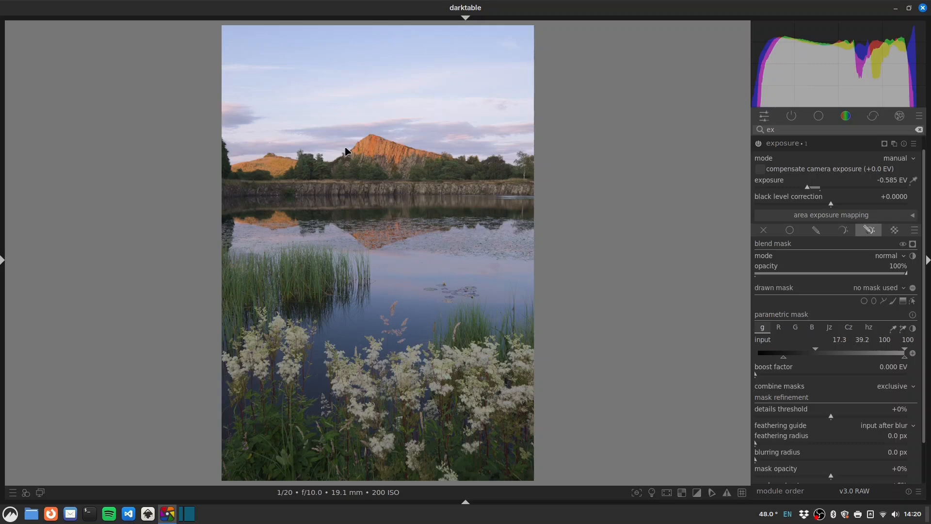
pyautogui.middleClick(411, 157)
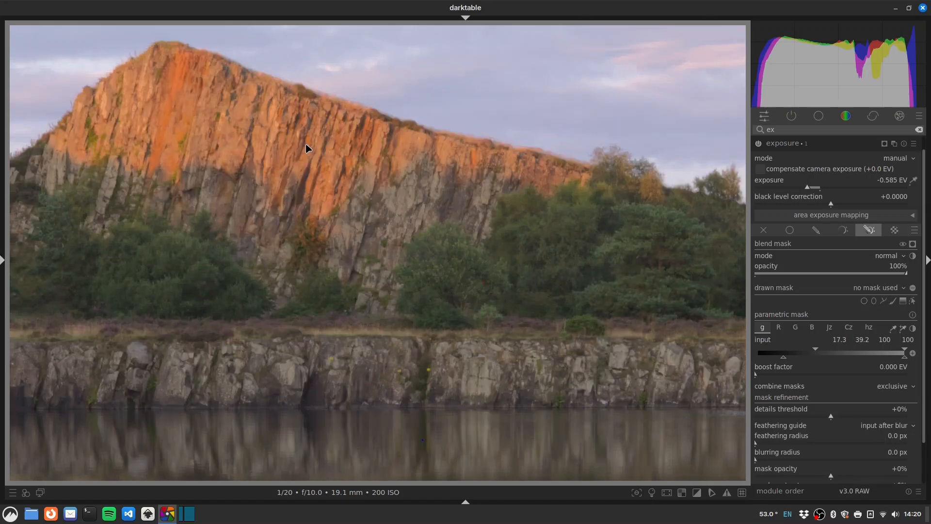
pyautogui.middleClick(306, 148)
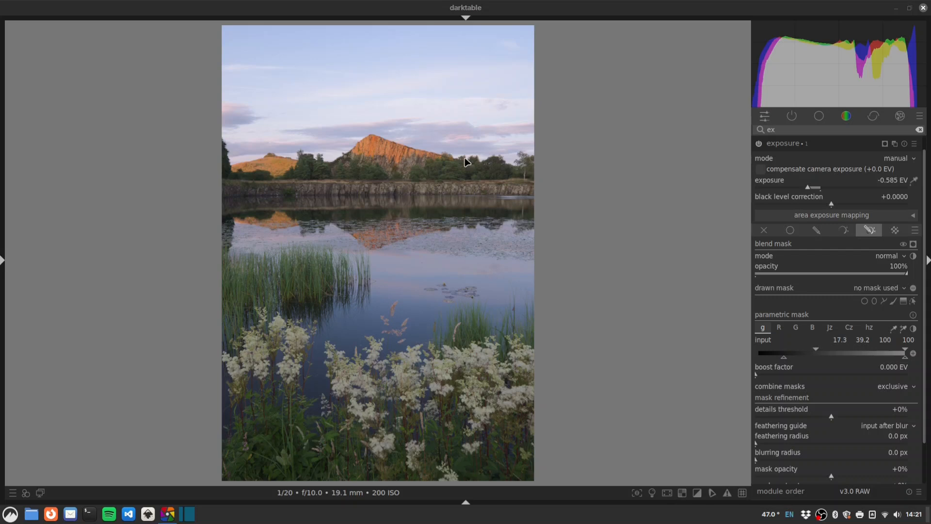
# Step: Switch the parametric mask channel from Cz to hue, previewing the channel data on the photo
pyautogui.click(850, 329)
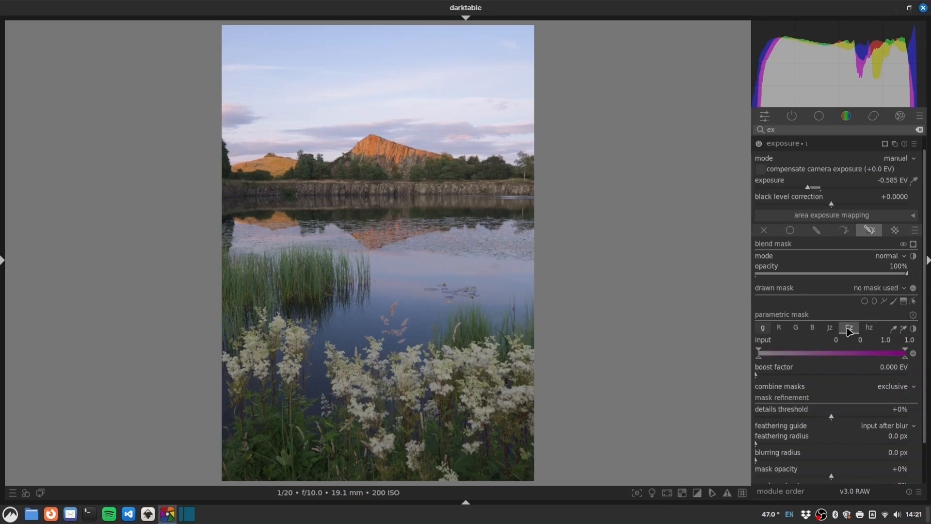
pyautogui.press('c')
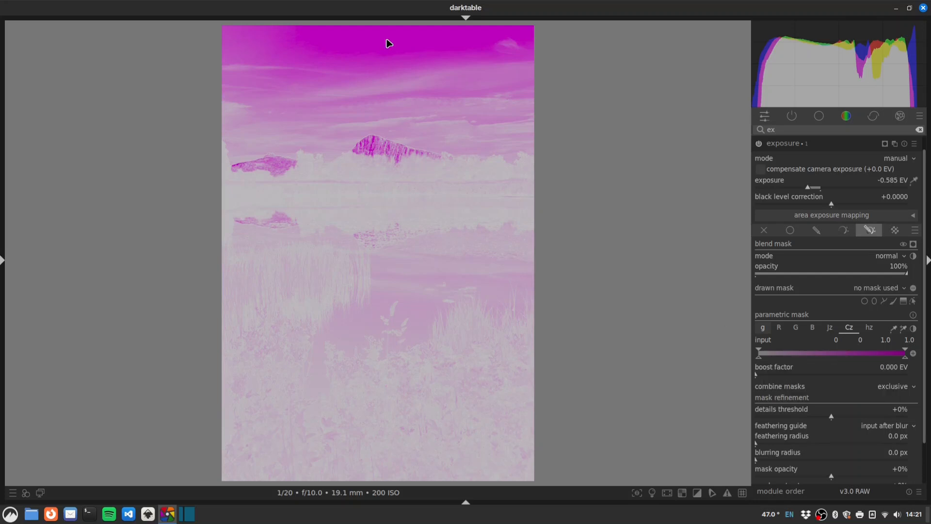
pyautogui.press('c')
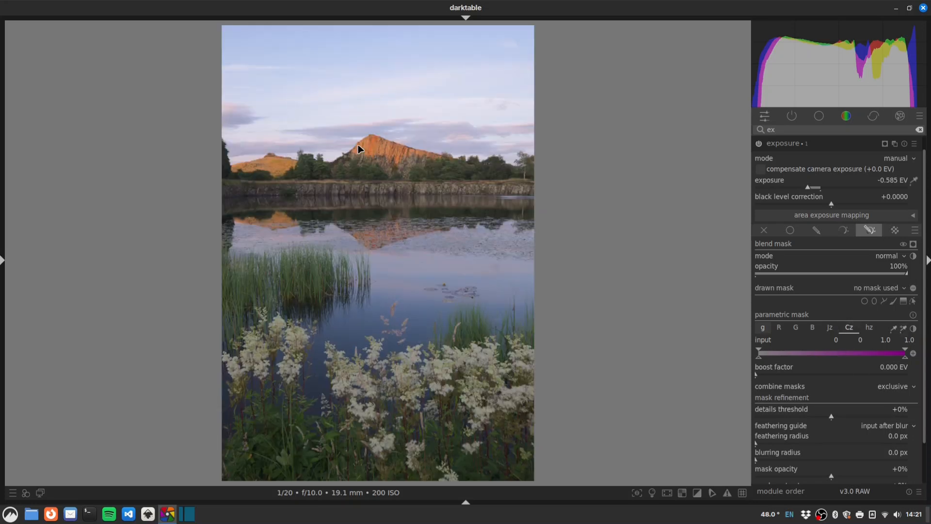
pyautogui.press('c')
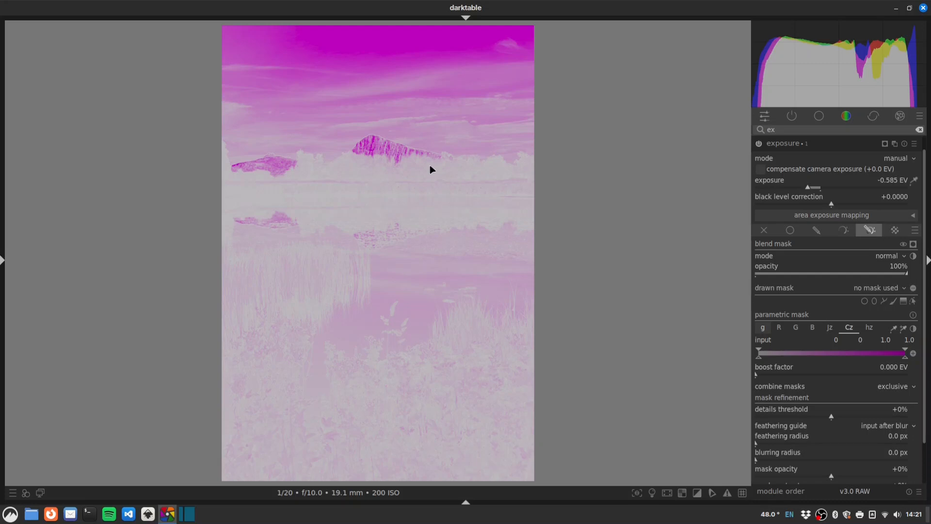
pyautogui.press('c')
pyautogui.press('c')
pyautogui.click(869, 327)
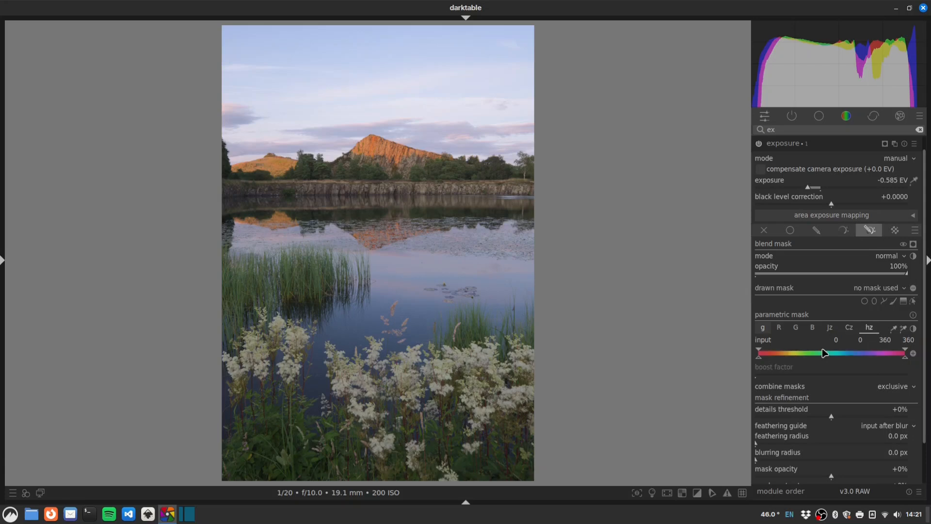
pyautogui.press('c')
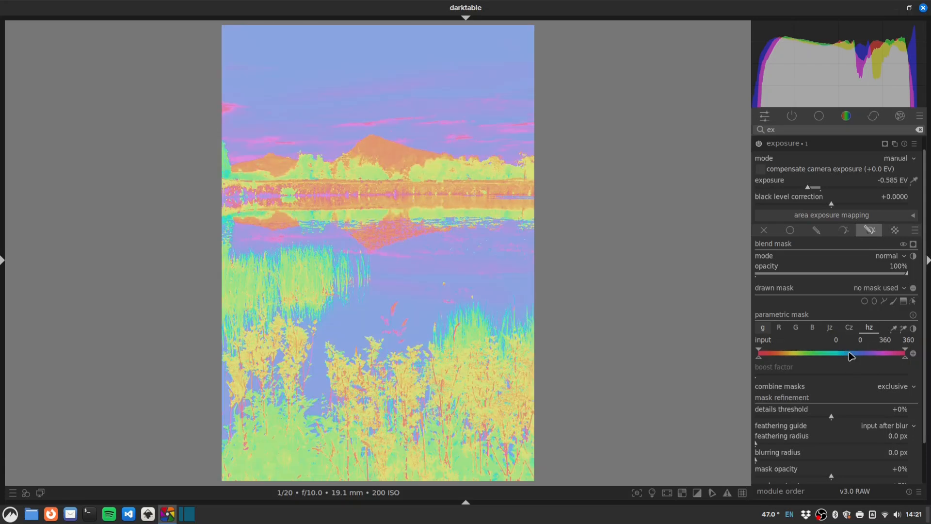
pyautogui.press('c')
pyautogui.press('c')
pyautogui.press('c')
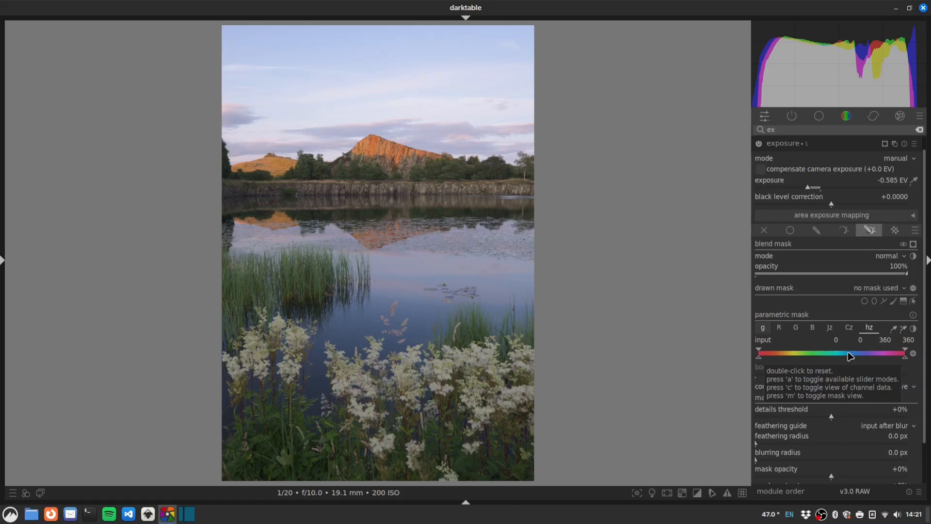
pyautogui.press('c')
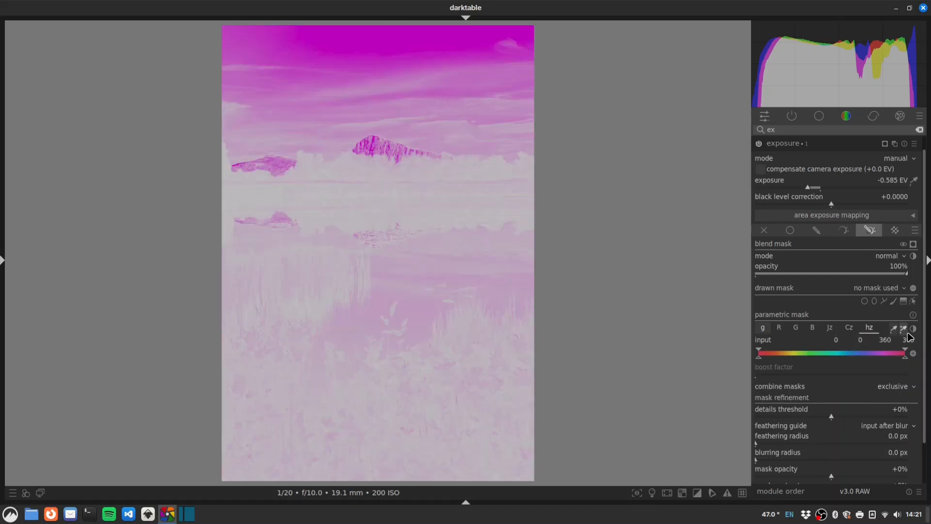
# Step: Sample the sunlit mountain's hue to set the mask range to about 40–78 and display the mask
pyautogui.click(903, 328)
pyautogui.moveTo(369, 140); pyautogui.dragTo(385, 154)
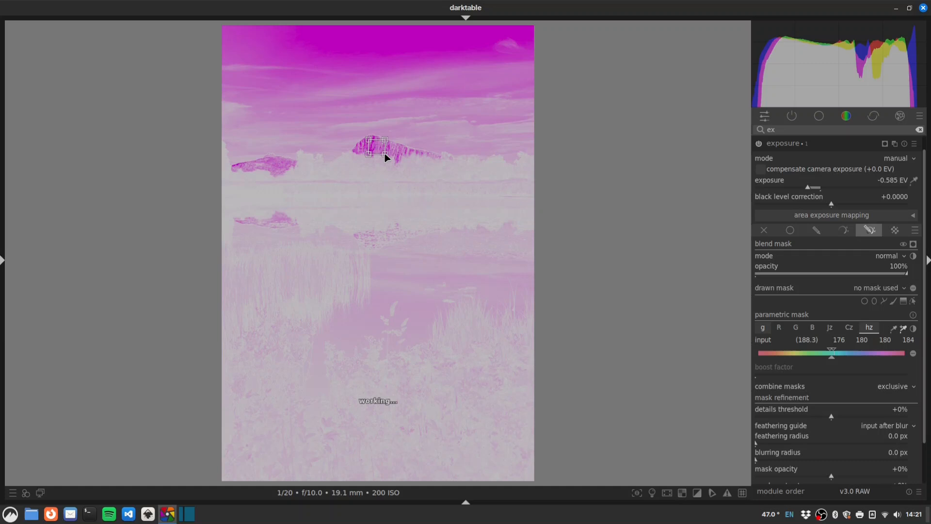
pyautogui.moveTo(837, 361)
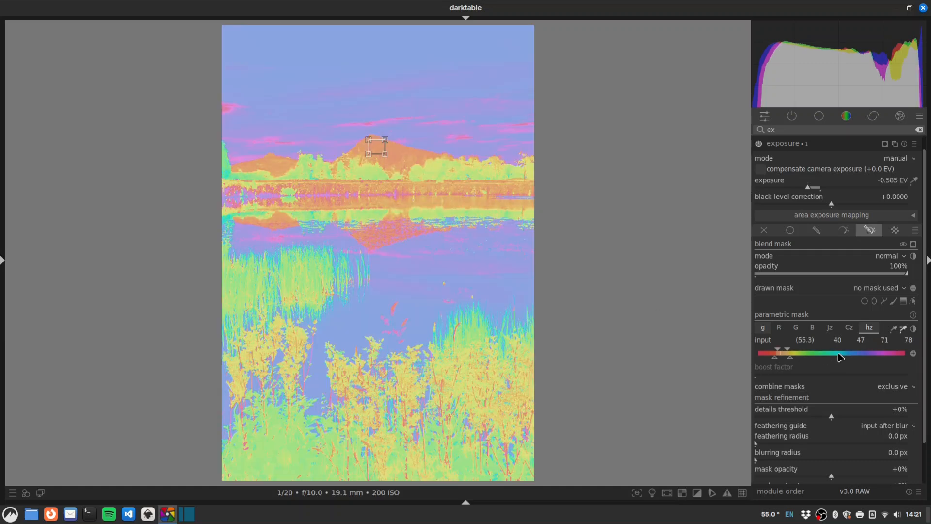
pyautogui.press('c')
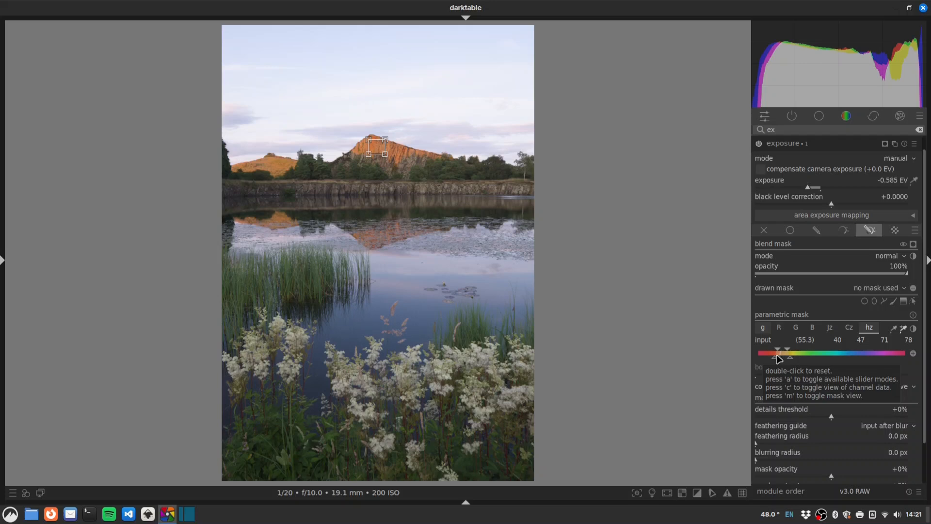
pyautogui.click(913, 244)
pyautogui.click(913, 244)
pyautogui.click(913, 245)
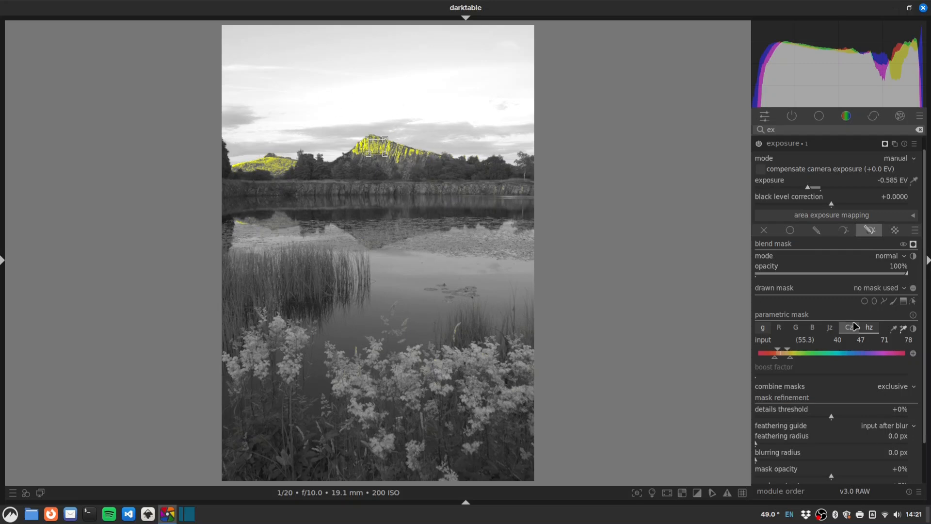
# Step: Invert the mask polarity to select the sky and add a gradient across the lake excluding the foreground flowers
pyautogui.click(915, 355)
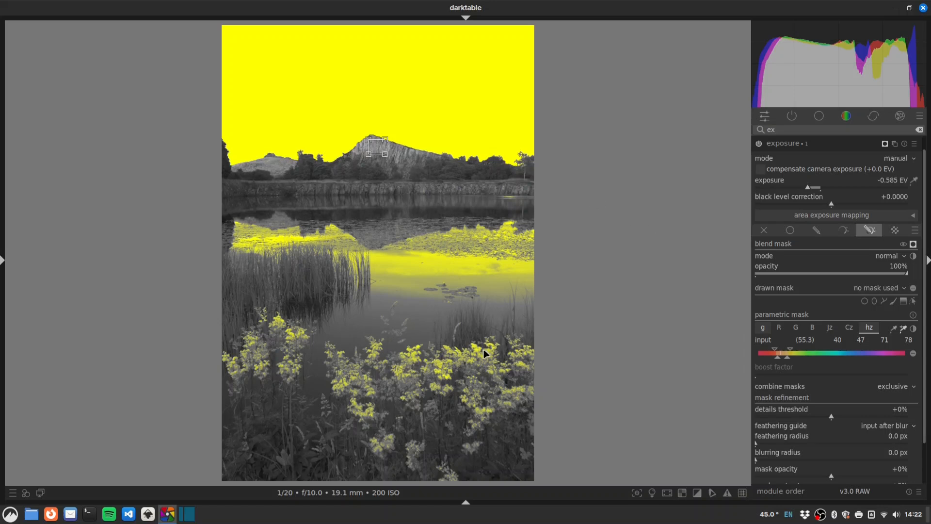
pyautogui.click(905, 302)
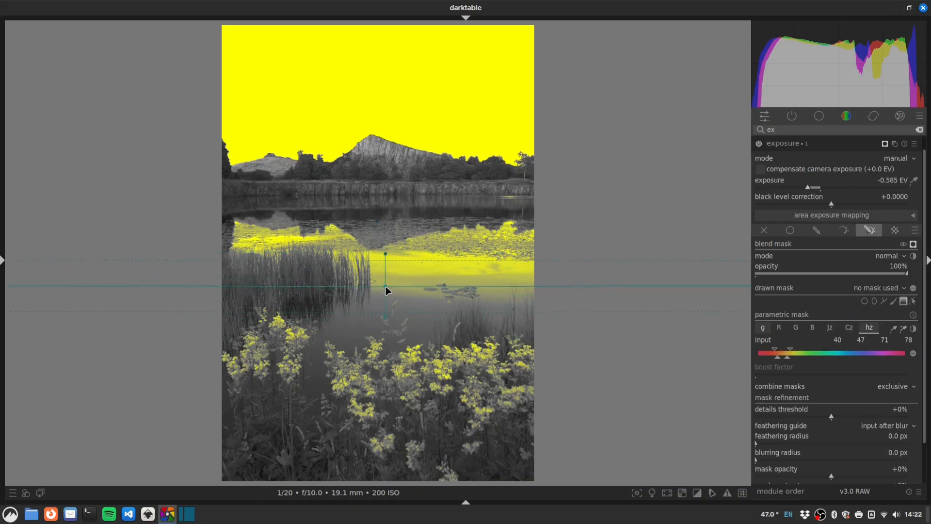
pyautogui.click(386, 293)
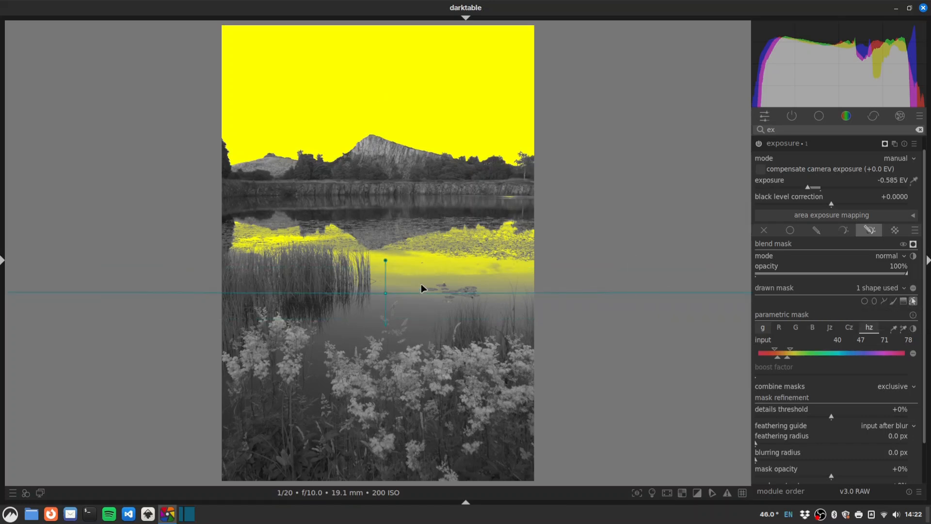
# Step: Set the mask feathering radius to 50 px and turn off the mask display
pyautogui.click(778, 444)
pyautogui.moveTo(780, 445); pyautogui.dragTo(784, 445)
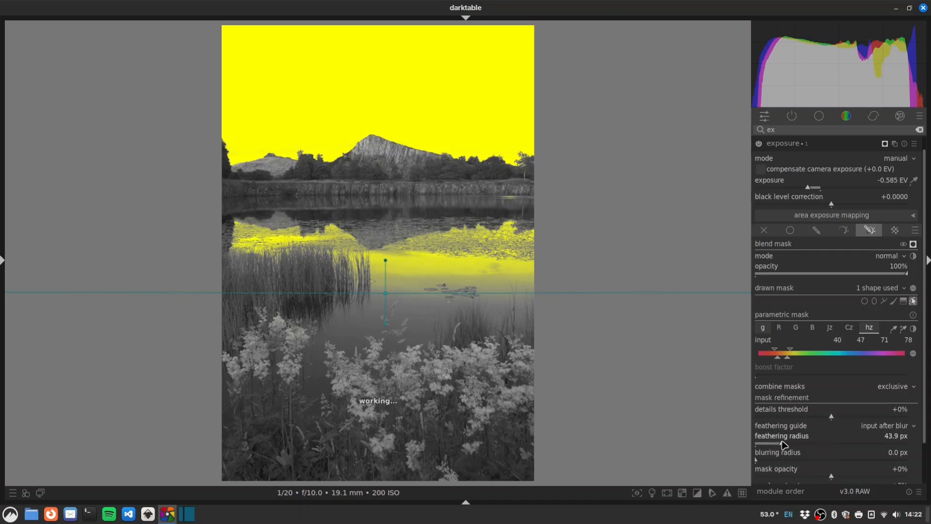
pyautogui.rightClick(786, 444)
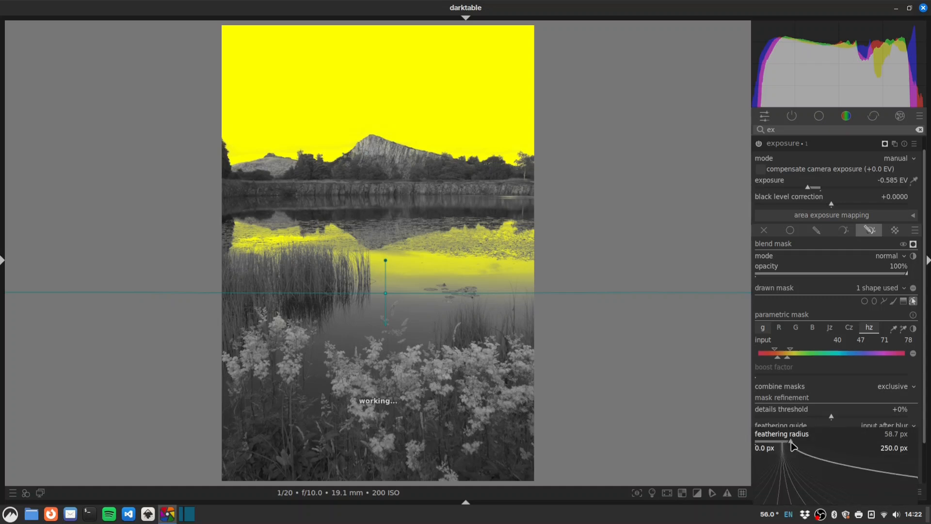
pyautogui.press('Return')
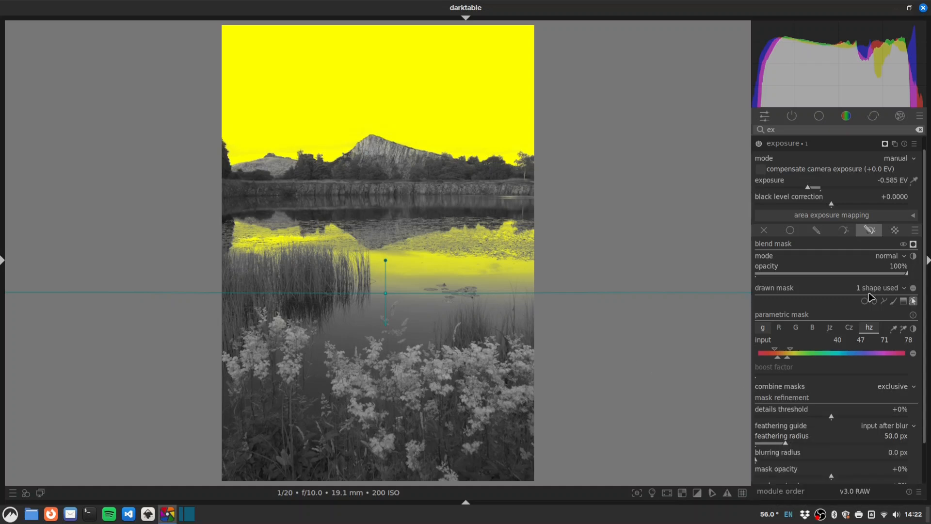
pyautogui.click(912, 244)
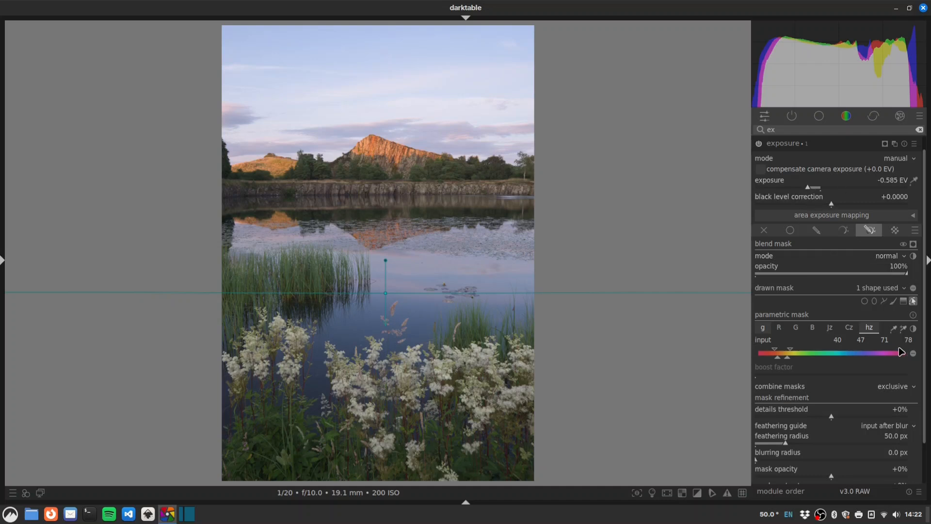
# Step: Adjust the masked exposure to -0.560 EV, checking the mountain and cliff detail zoomed in
pyautogui.moveTo(924, 350); pyautogui.dragTo(924, 313)
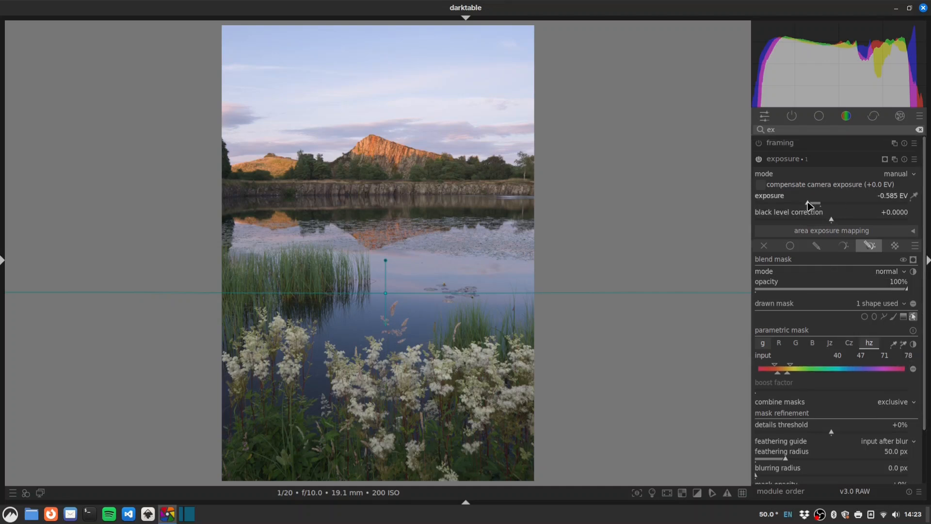
pyautogui.moveTo(808, 202); pyautogui.dragTo(772, 205)
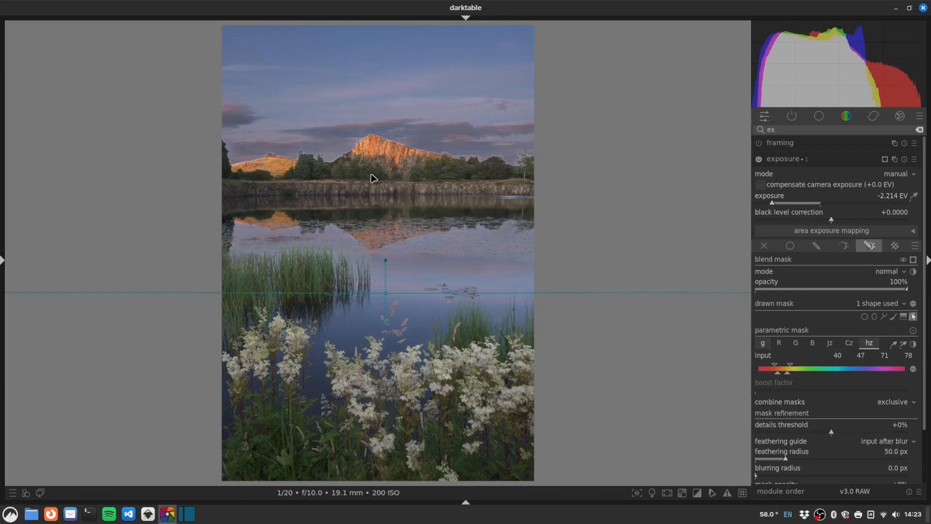
pyautogui.middleClick(372, 146)
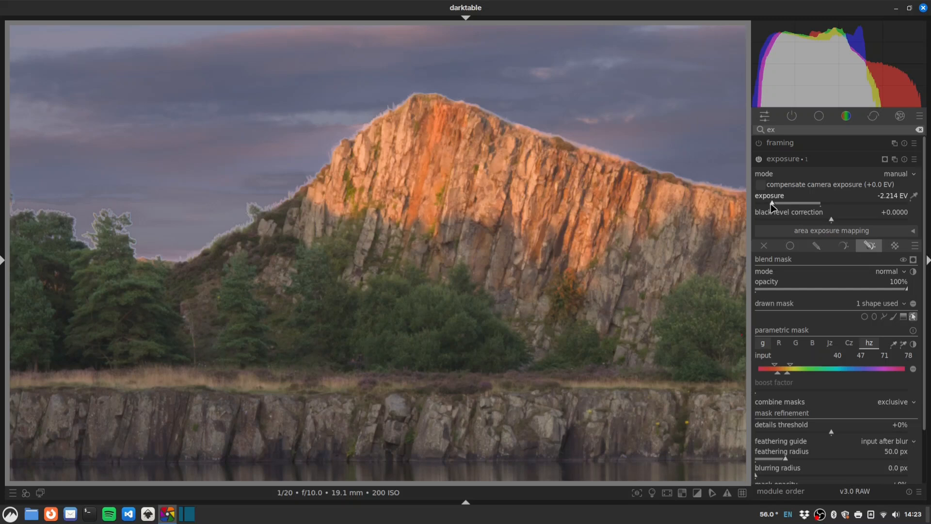
pyautogui.moveTo(772, 204); pyautogui.dragTo(811, 212)
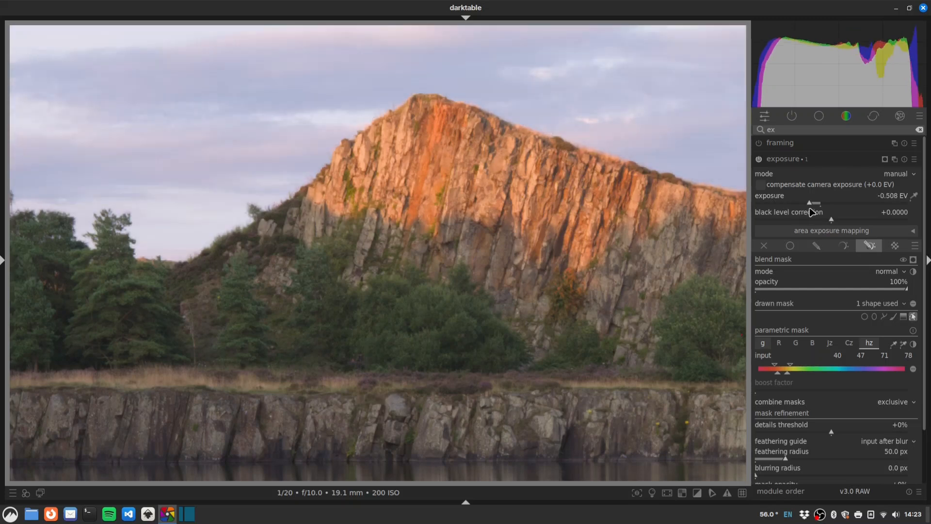
pyautogui.middleClick(494, 185)
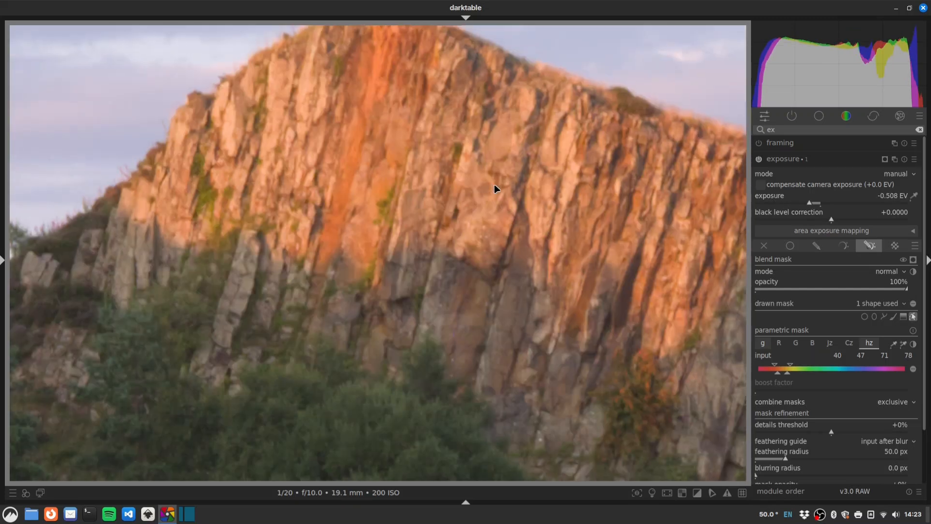
pyautogui.middleClick(493, 185)
pyautogui.click(809, 203)
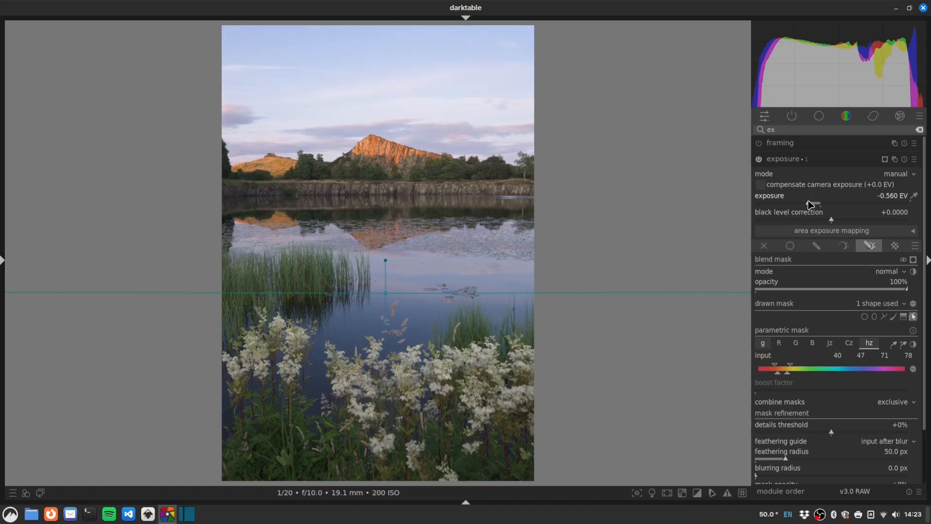
# Step: Toggle the exposure module off and on twice to compare before and after
pyautogui.click(759, 160)
pyautogui.click(759, 160)
pyautogui.click(759, 160)
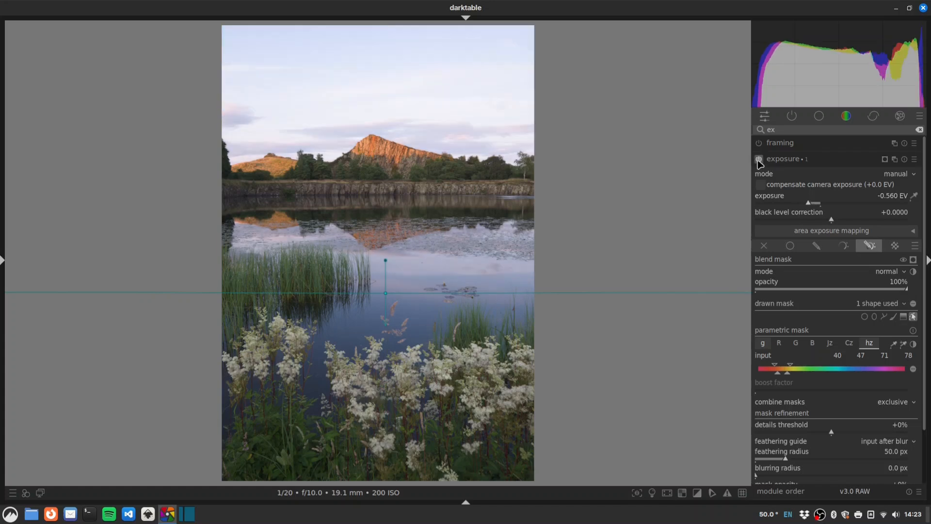
pyautogui.click(759, 160)
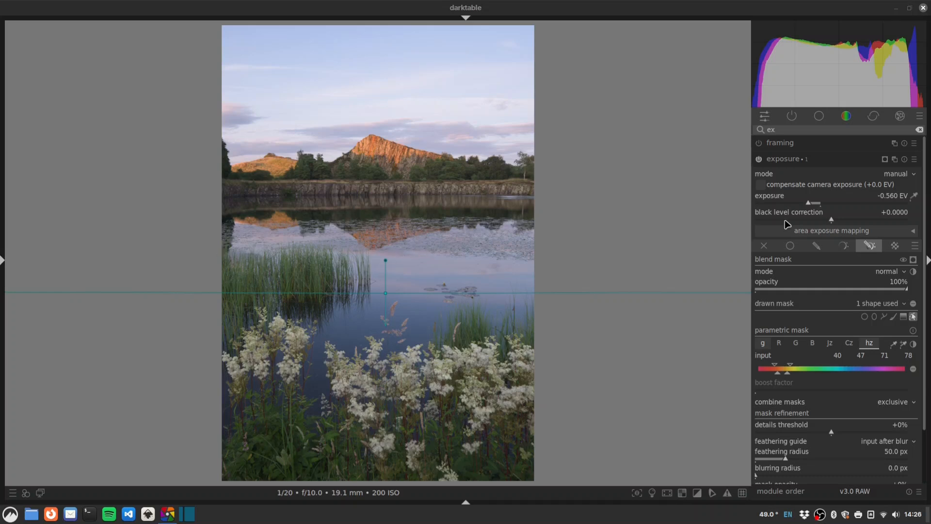
# Step: Rename the darkening exposure instance to 'sky'
pyautogui.doubleClick(820, 163)
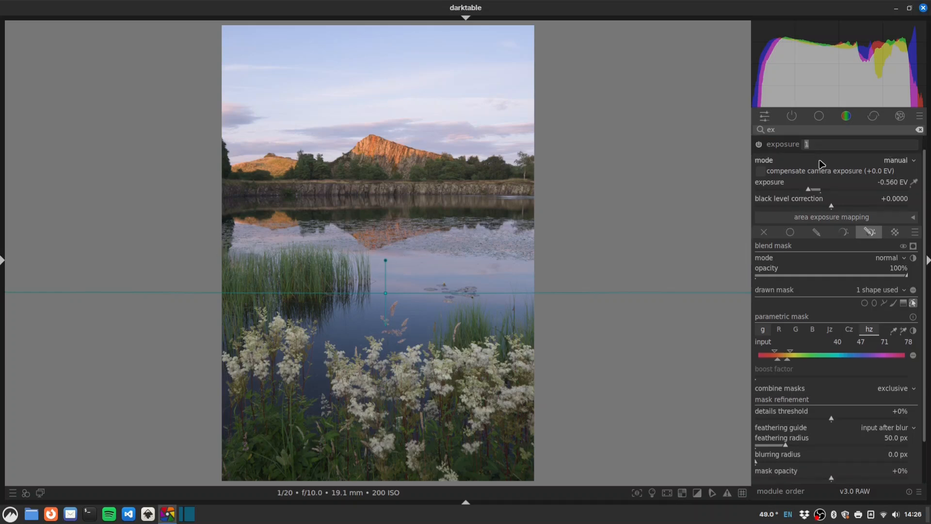
pyautogui.write('sky')
pyautogui.press('Return')
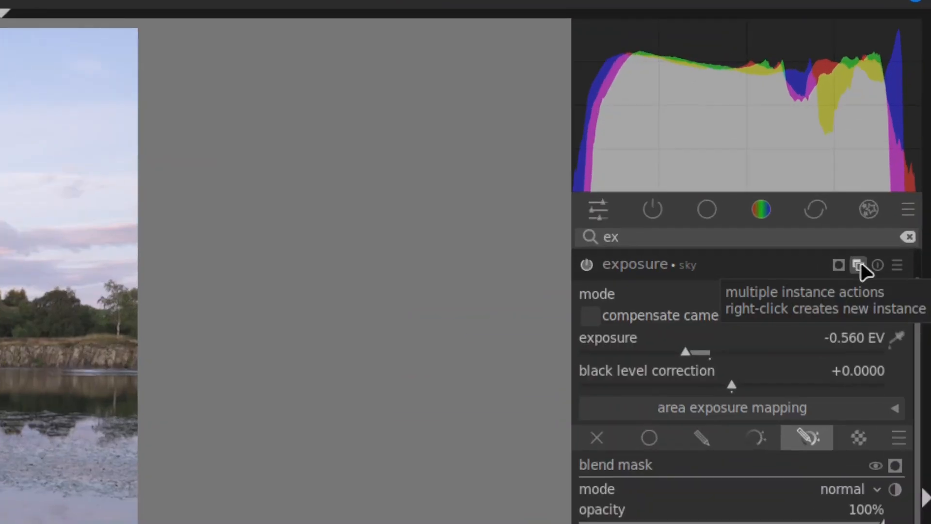
# Step: Create another exposure instance and name it 'foreground'
pyautogui.rightClick(859, 266)
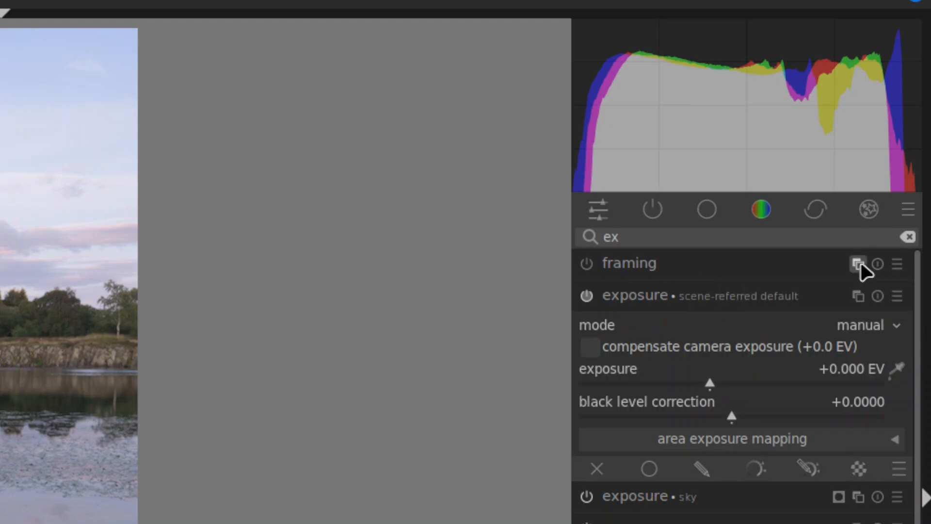
pyautogui.hotkey('shift', 'z')
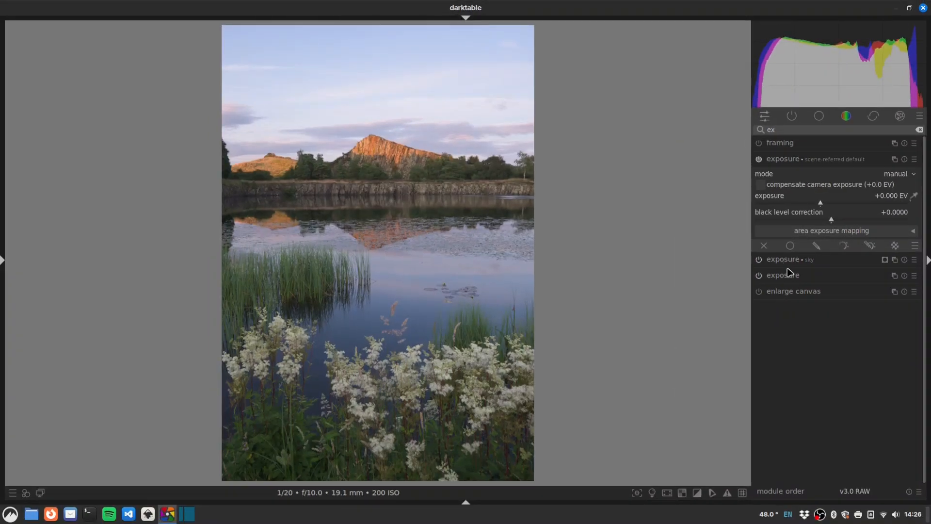
pyautogui.doubleClick(839, 164)
pyautogui.write('foreground')
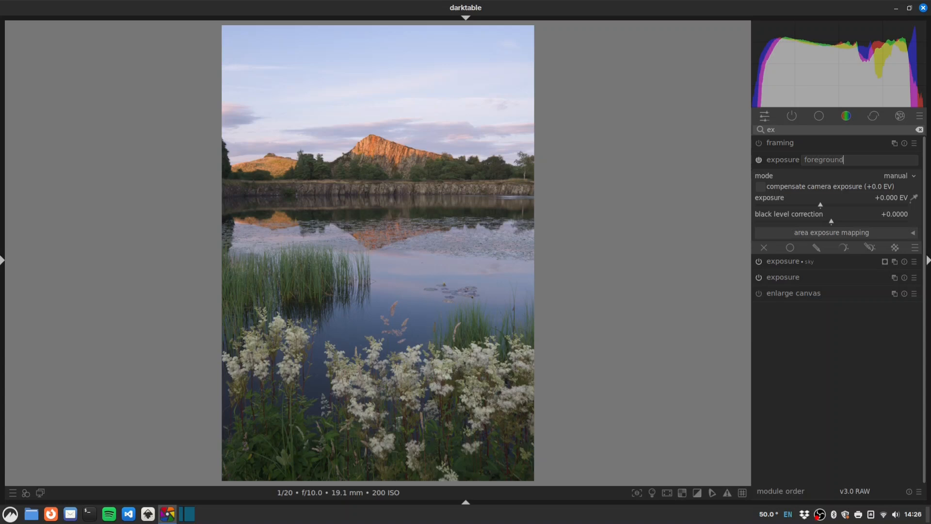
pyautogui.press('Return')
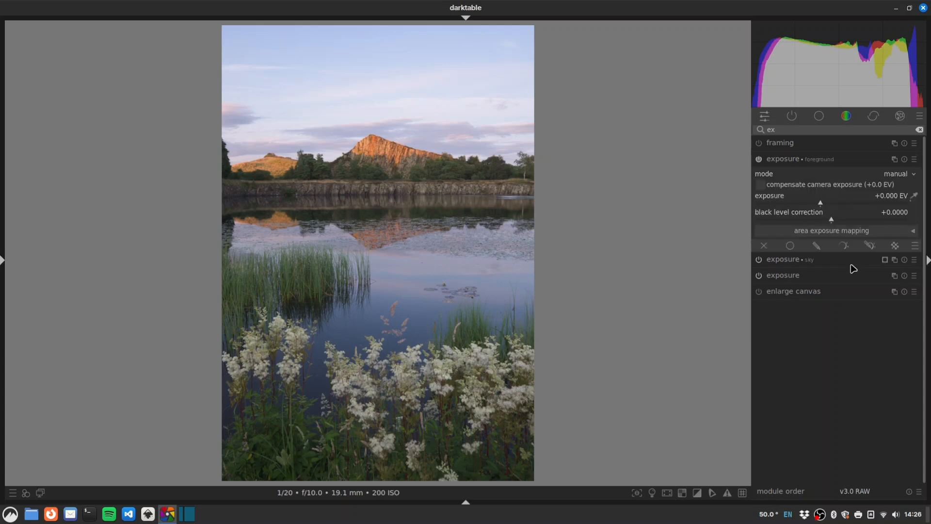
# Step: Raise the foreground exposure to +0.385 EV through a slightly tilted drawn gradient across the lake
pyautogui.click(819, 246)
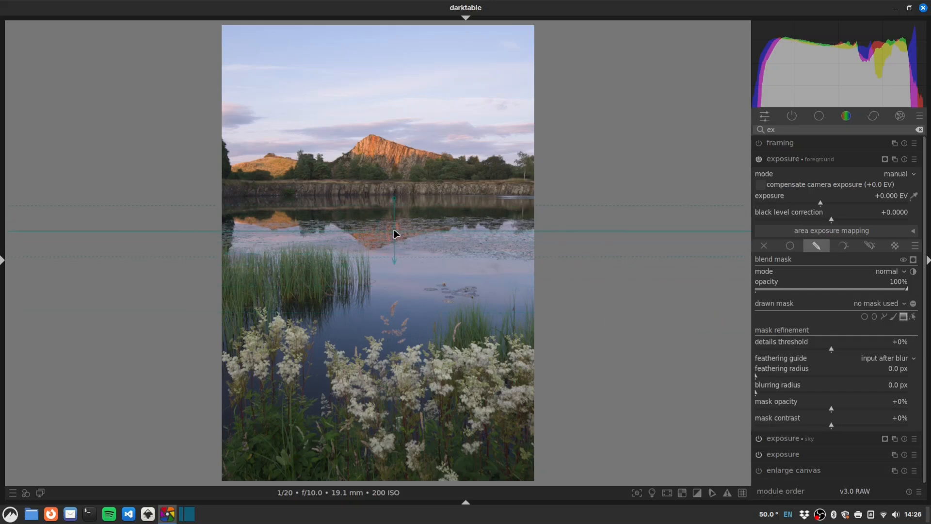
pyautogui.click(391, 227)
pyautogui.moveTo(391, 199); pyautogui.dragTo(392, 252)
pyautogui.scroll(3, 392, 228)
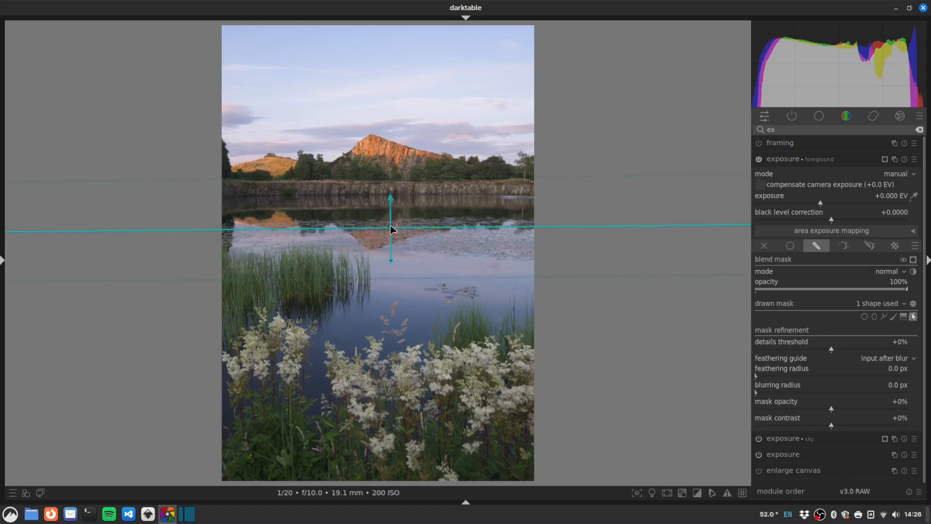
pyautogui.moveTo(823, 208); pyautogui.dragTo(830, 206)
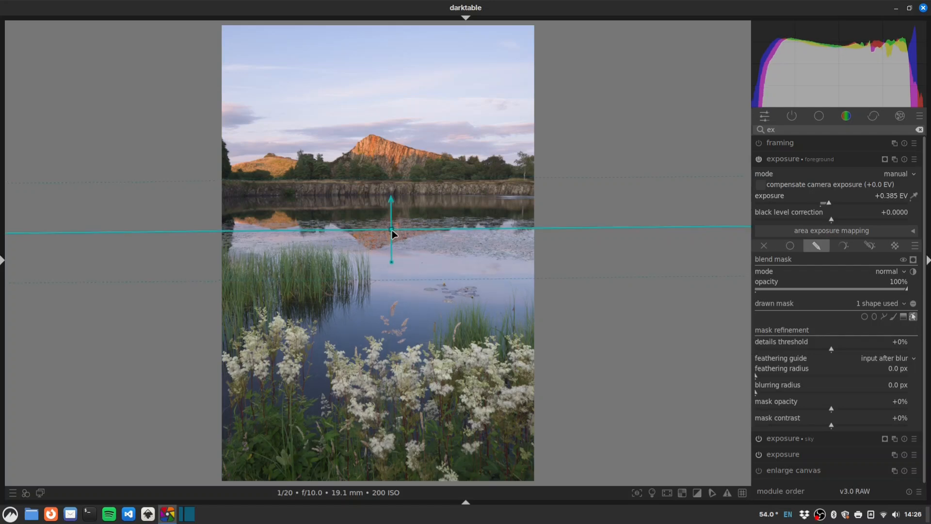
pyautogui.scroll(-2, 392, 231)
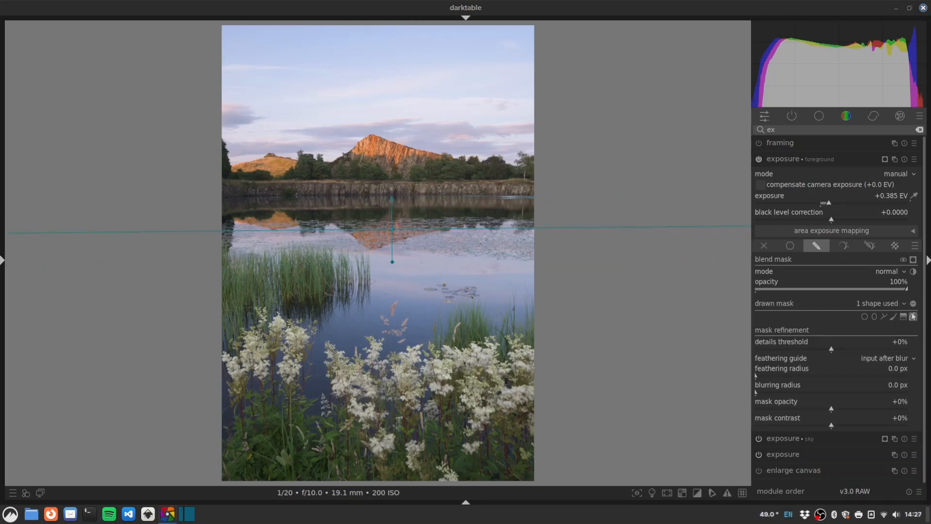
# Step: Add color balance rgb with global vibrance +15.05% and raised shadow, mid-tone and highlight saturation
pyautogui.click(806, 132)
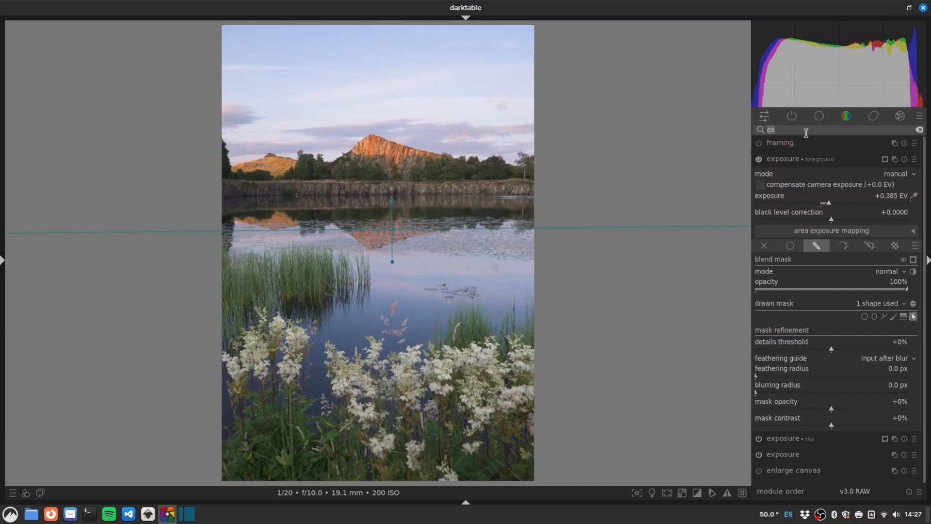
pyautogui.write('rgb')
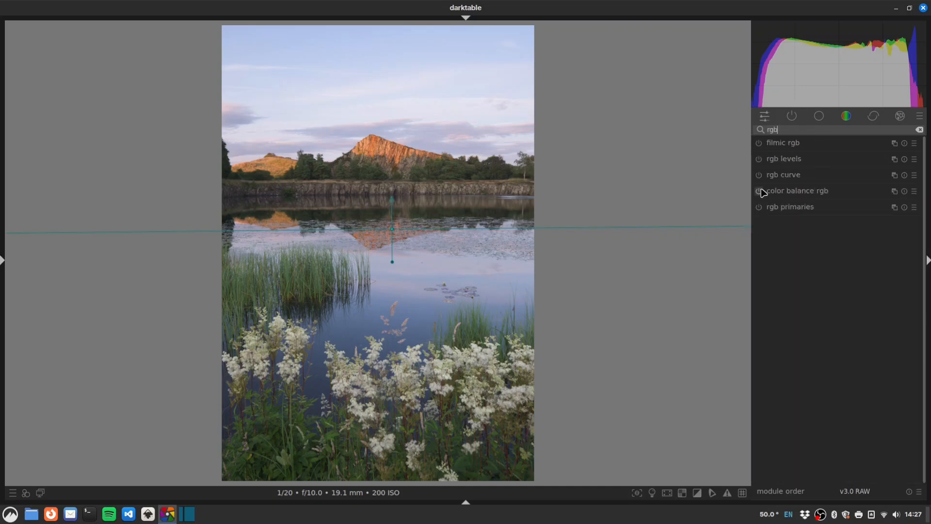
pyautogui.click(794, 189)
pyautogui.moveTo(834, 200); pyautogui.dragTo(838, 219)
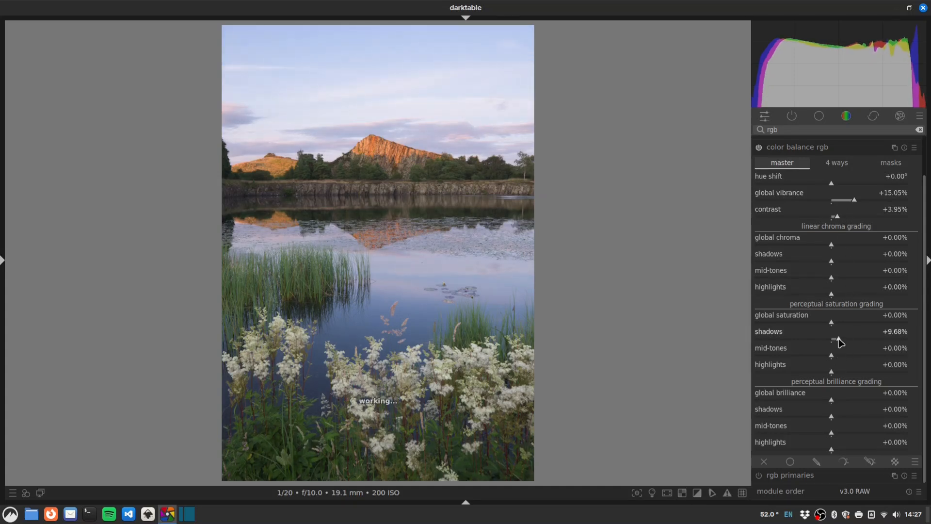
pyautogui.moveTo(841, 343); pyautogui.dragTo(835, 375)
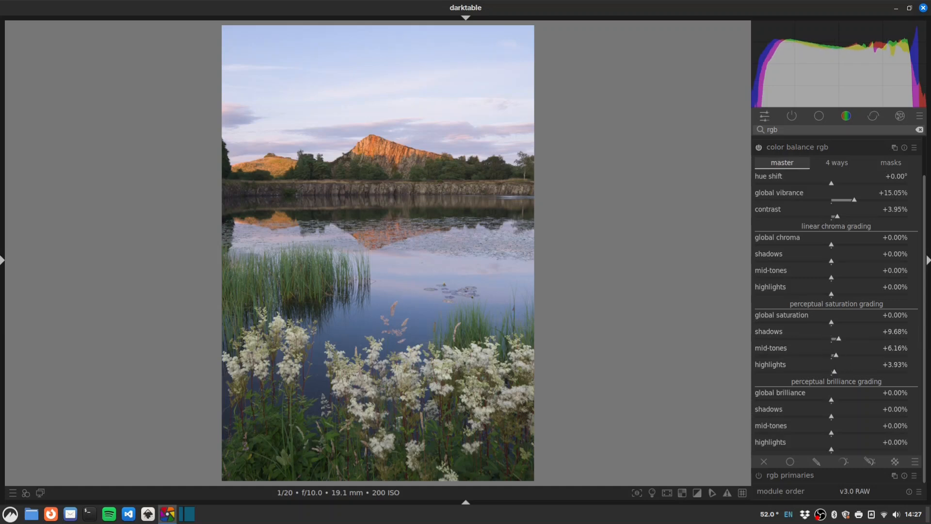
# Step: Set brilliance to shadows +9.64%, mid-tones -8.17% and highlights -6.66%
pyautogui.click(843, 420)
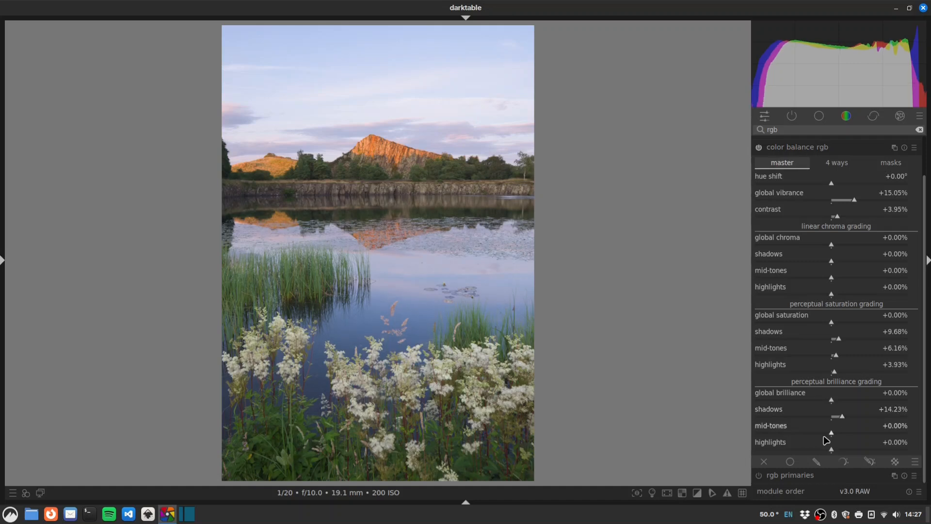
pyautogui.click(826, 434)
pyautogui.click(826, 433)
pyautogui.click(830, 450)
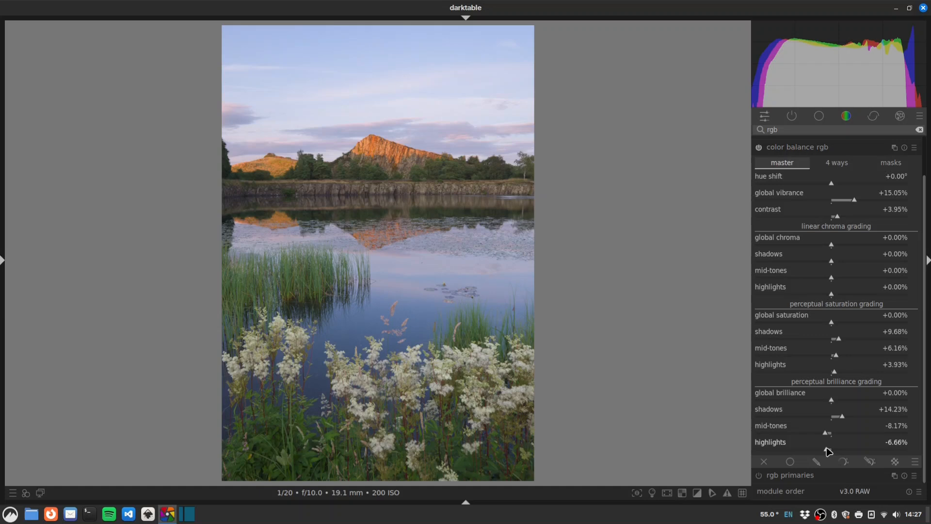
pyautogui.click(827, 450)
pyautogui.scroll(-2, 843, 417)
pyautogui.moveTo(841, 420); pyautogui.dragTo(839, 421)
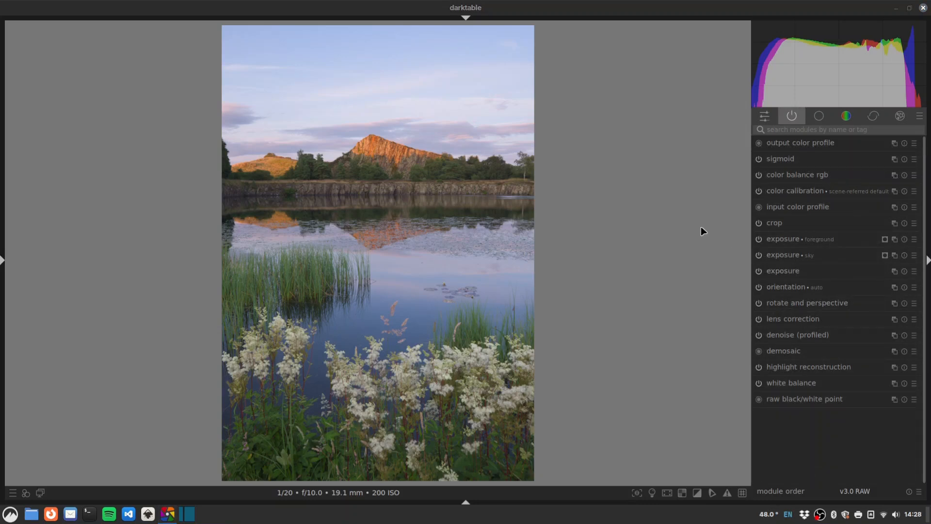
# Step: Find contrast equalizer and raise its luma curve evenly for a slight local-contrast boost
pyautogui.click(794, 130)
pyautogui.write('contrast e')
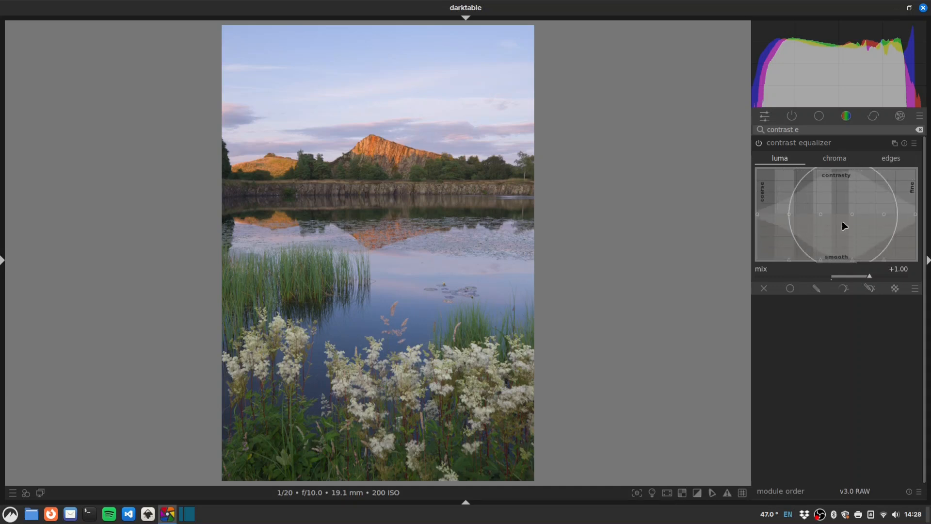
pyautogui.scroll(-5, 842, 222)
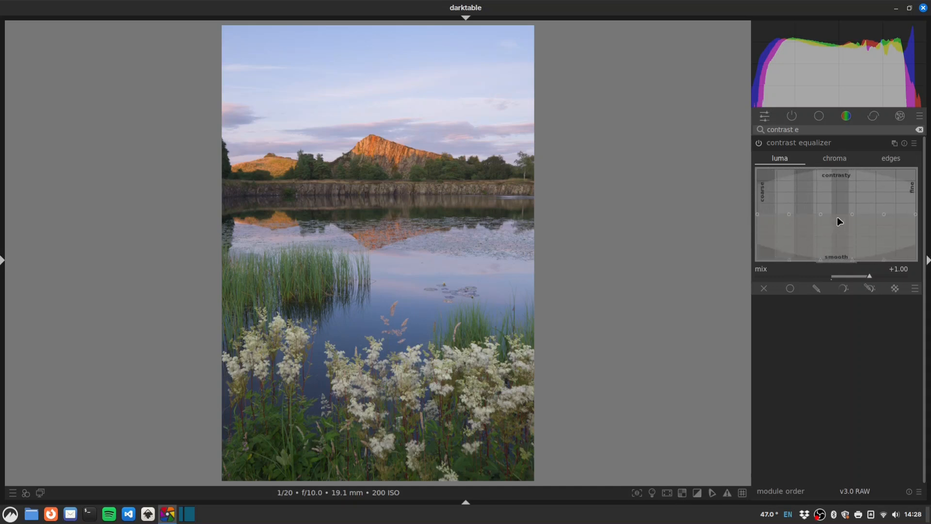
pyautogui.scroll(-3, 837, 217)
pyautogui.moveTo(837, 218); pyautogui.dragTo(838, 216)
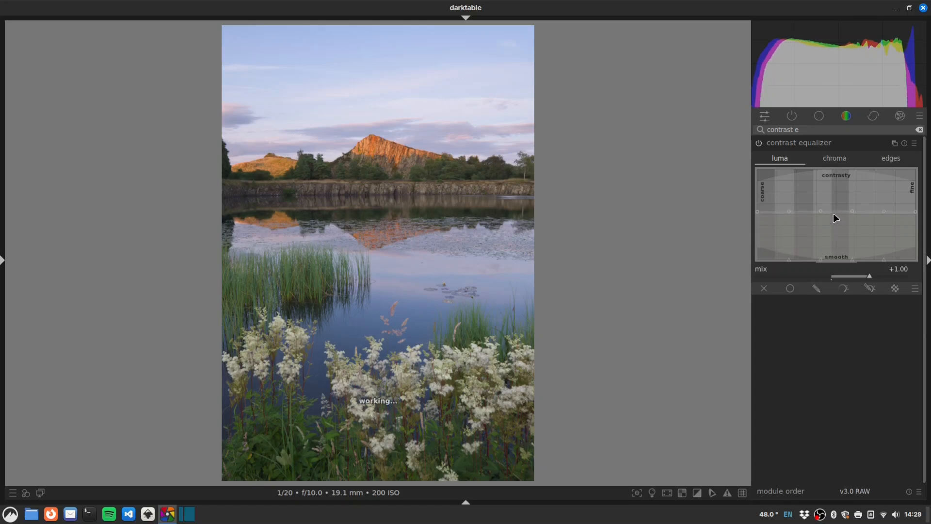
# Step: Compare contrast equalizer off and on, nudge the curve, then filter modules to 'diffuse'
pyautogui.click(760, 143)
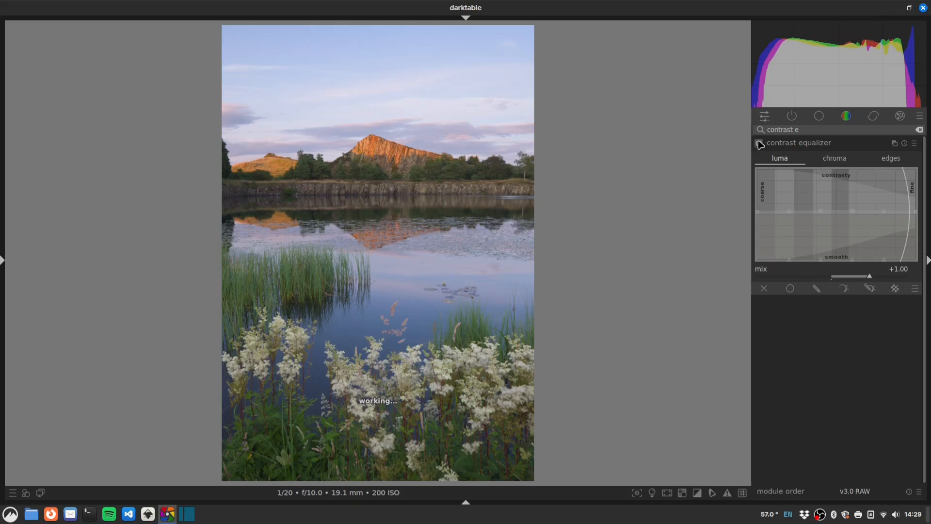
pyautogui.click(760, 144)
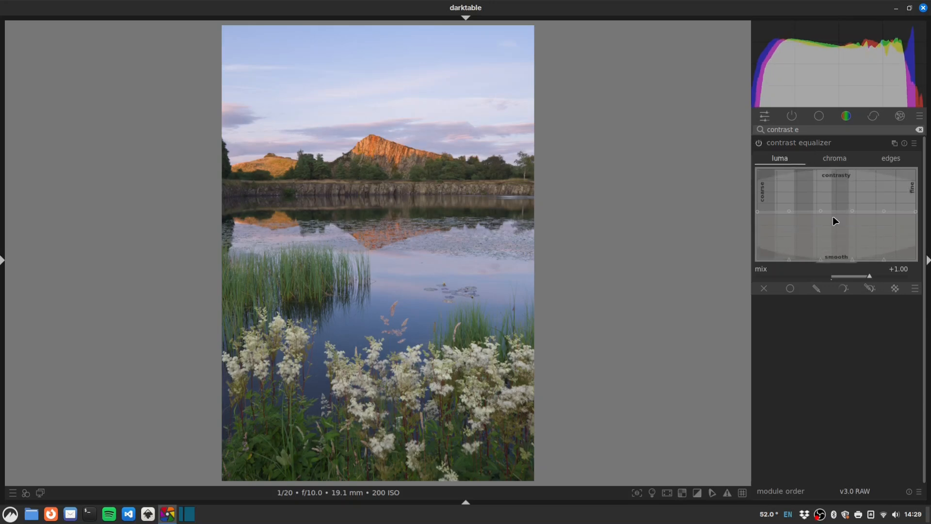
pyautogui.moveTo(834, 216); pyautogui.dragTo(834, 217)
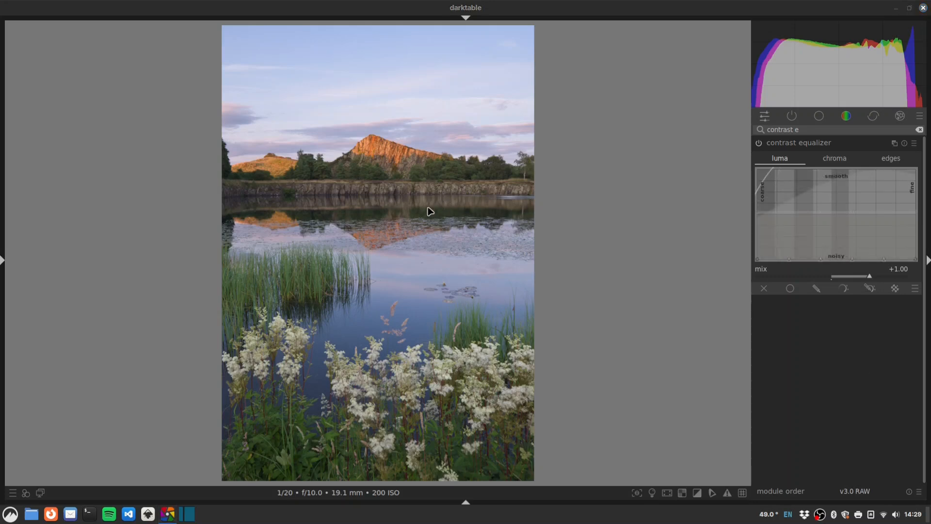
pyautogui.click(822, 132)
pyautogui.write('diffuse')
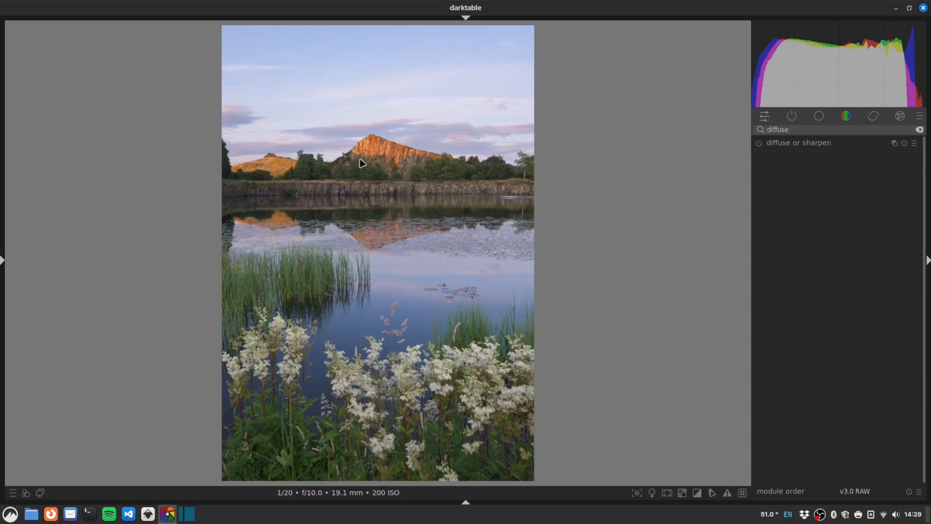
# Step: Zoom the photo to 1:1 on the mountain to inspect fine detail
pyautogui.rightClick(844, 144)
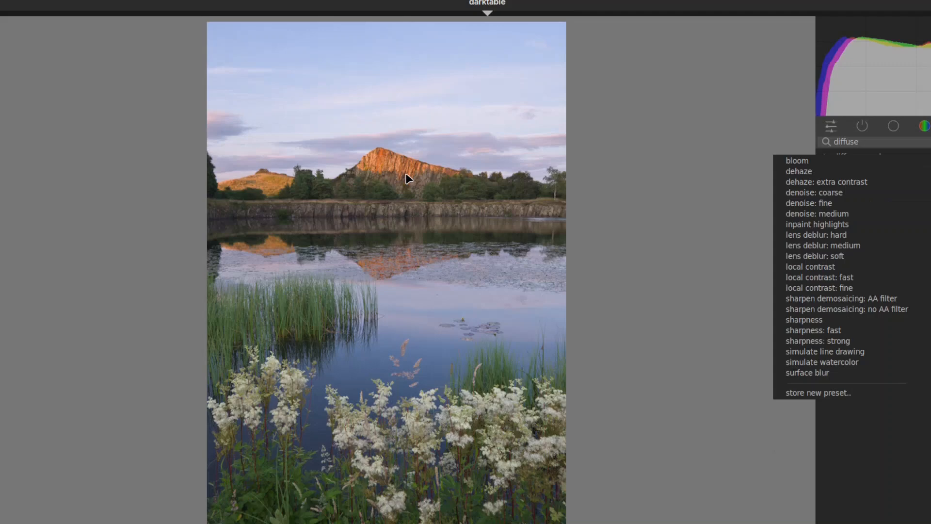
pyautogui.click(392, 157)
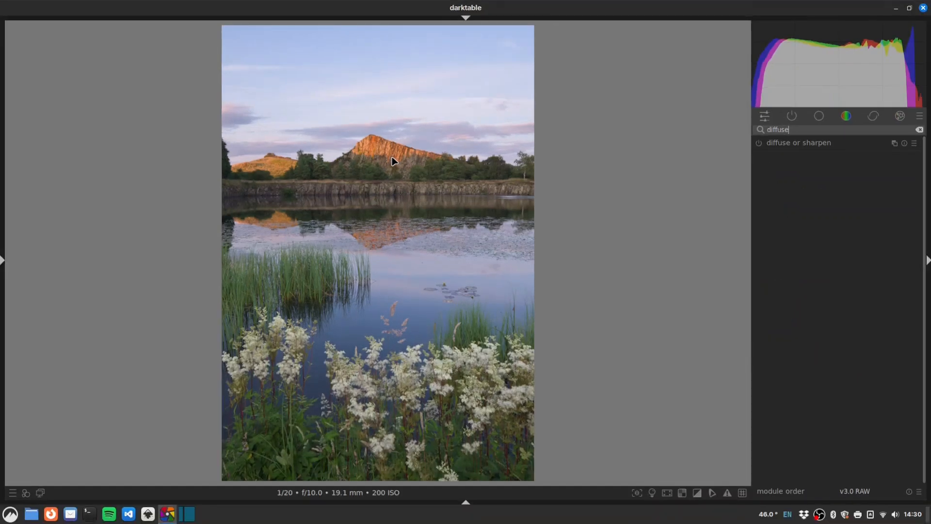
pyautogui.middleClick(384, 158)
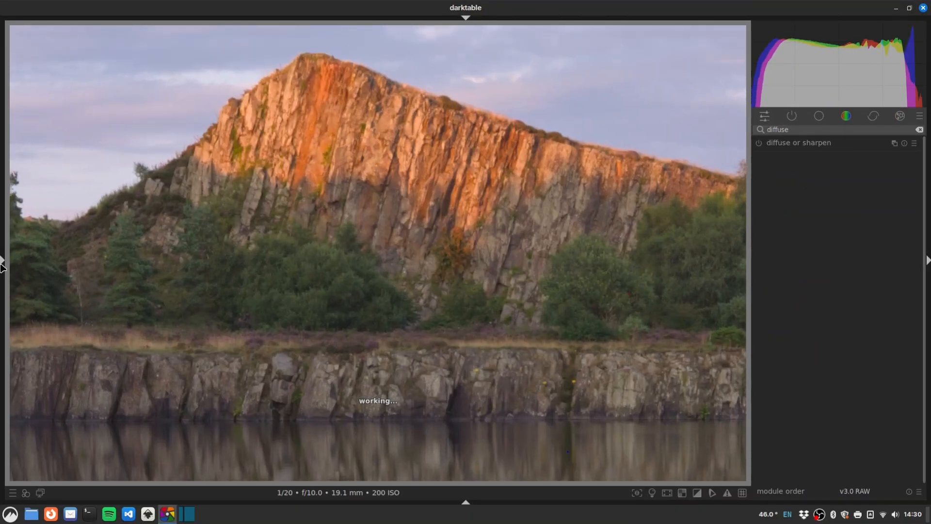
pyautogui.click(3, 262)
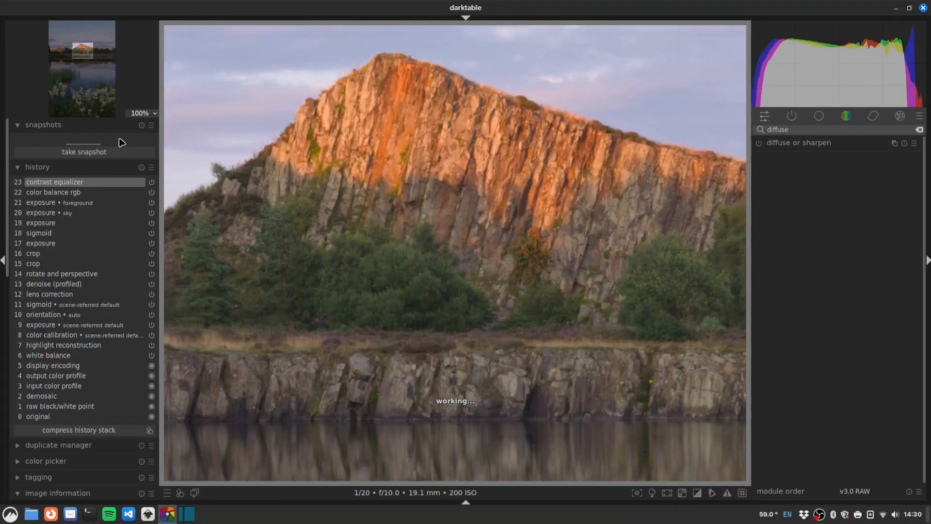
pyautogui.click(4, 260)
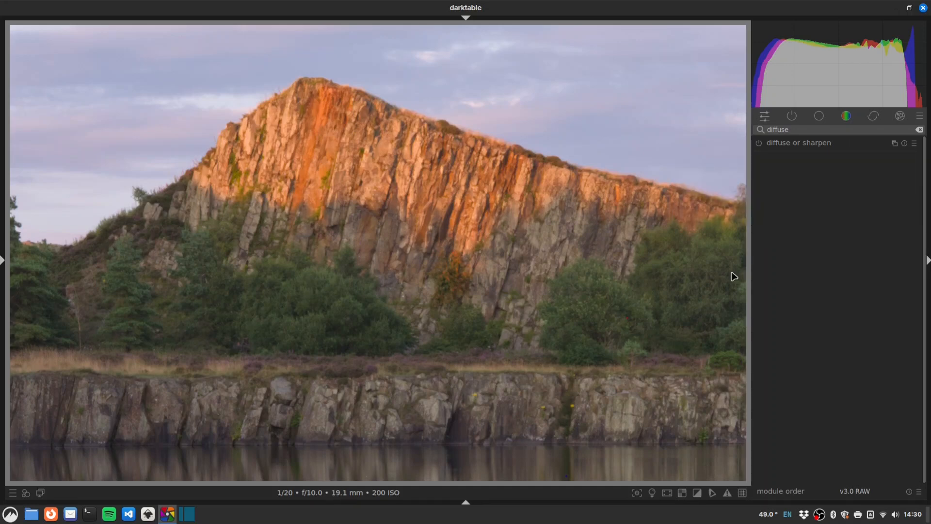
# Step: Apply the 'sharpen demosaicing: no AA filter' preset to diffuse or sharpen, compare it, and show its settings
pyautogui.moveTo(857, 147)
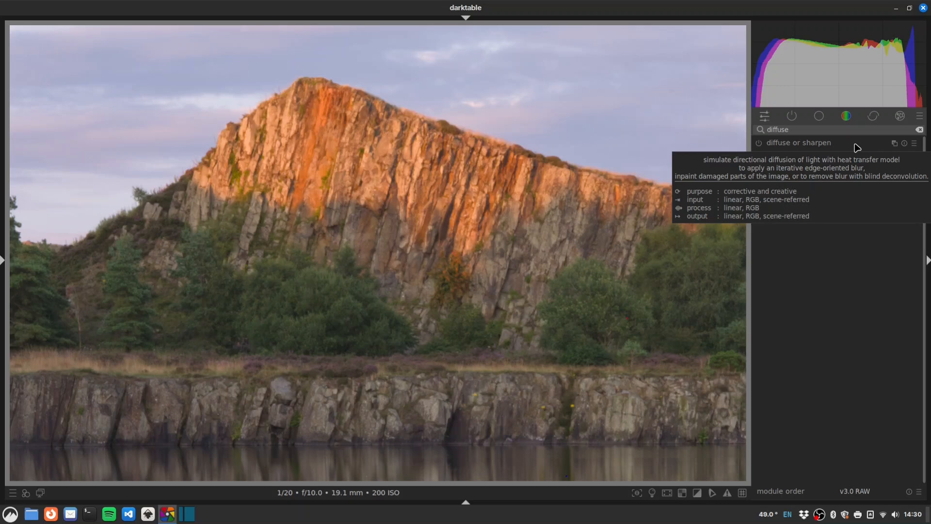
pyautogui.rightClick(855, 144)
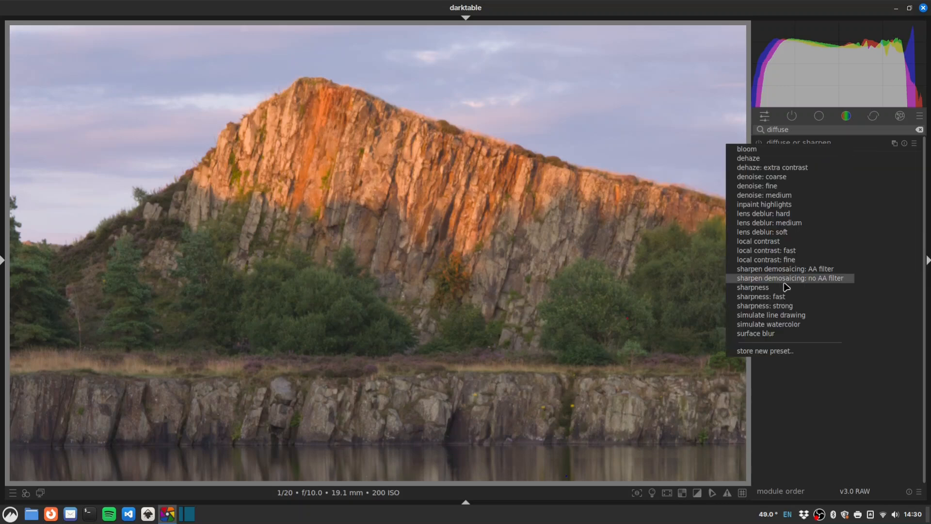
pyautogui.click(824, 278)
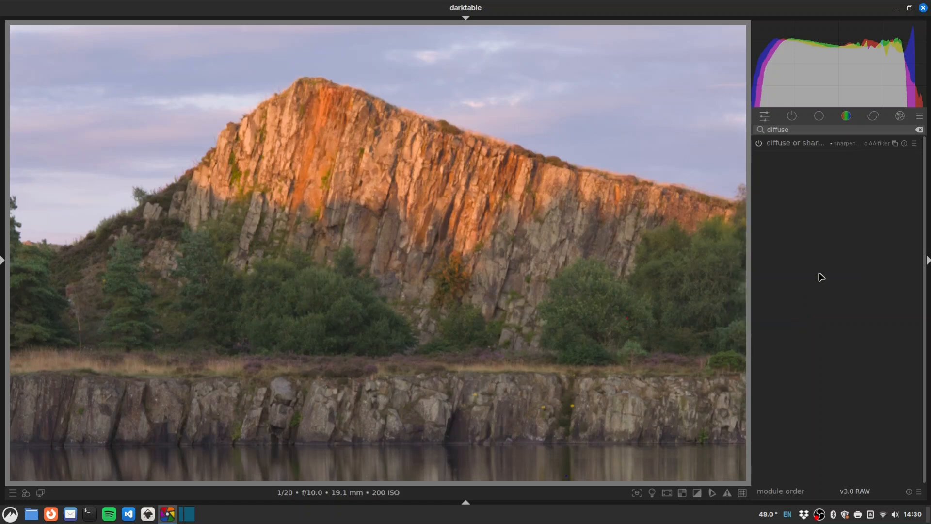
pyautogui.click(759, 144)
pyautogui.click(898, 145)
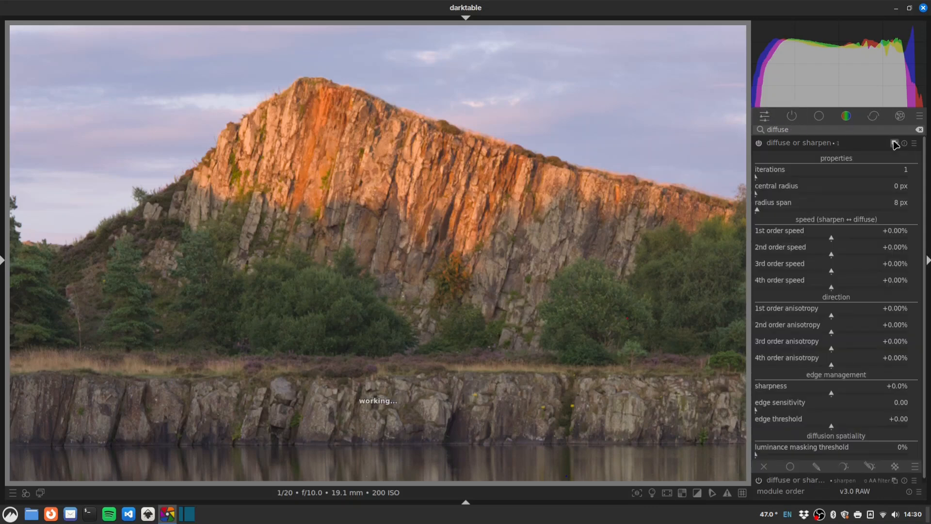
# Step: Apply the 'lens deblur: soft' preset and frame a 100% close-up of the cliff
pyautogui.rightClick(850, 149)
pyautogui.click(795, 237)
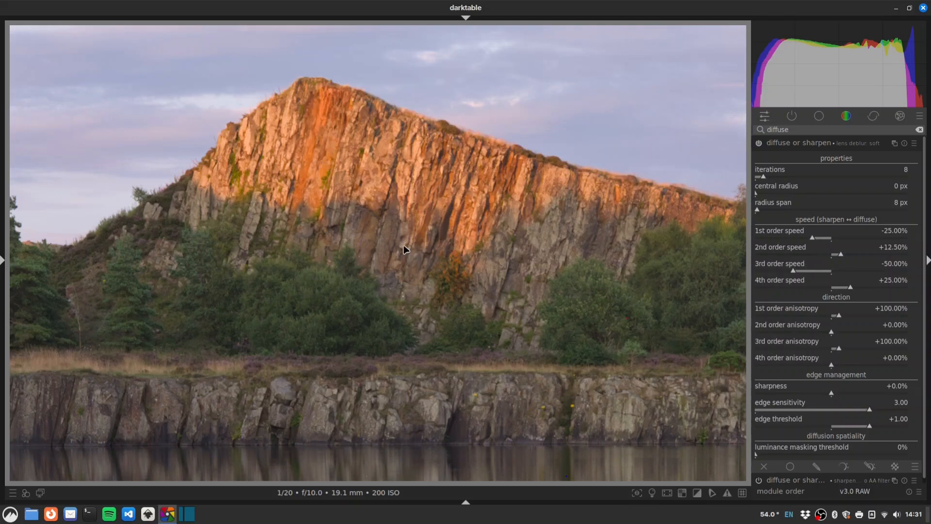
pyautogui.middleClick(421, 193)
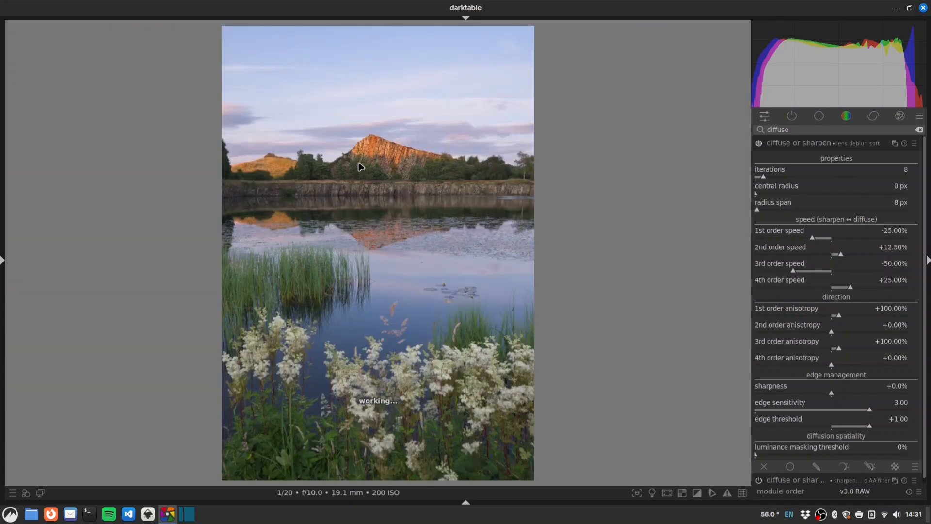
pyautogui.middleClick(390, 167)
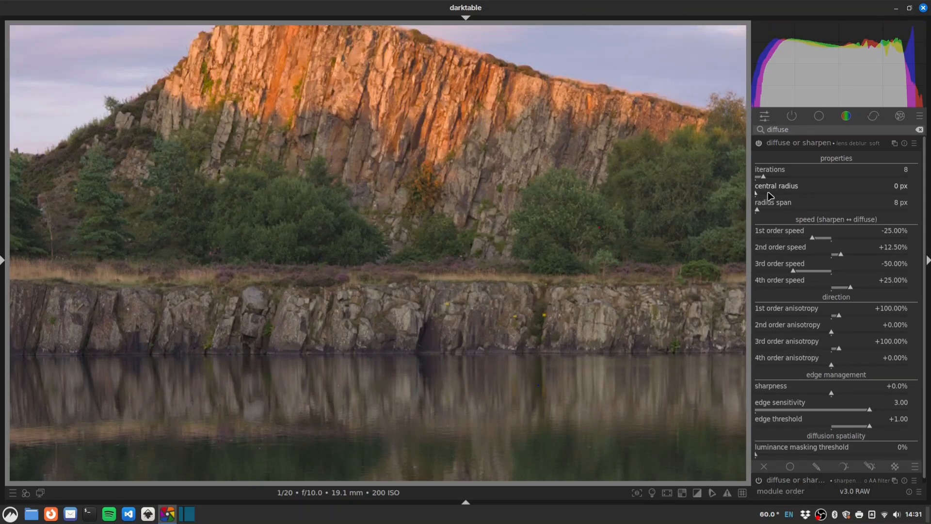
pyautogui.moveTo(382, 158); pyautogui.dragTo(403, 240)
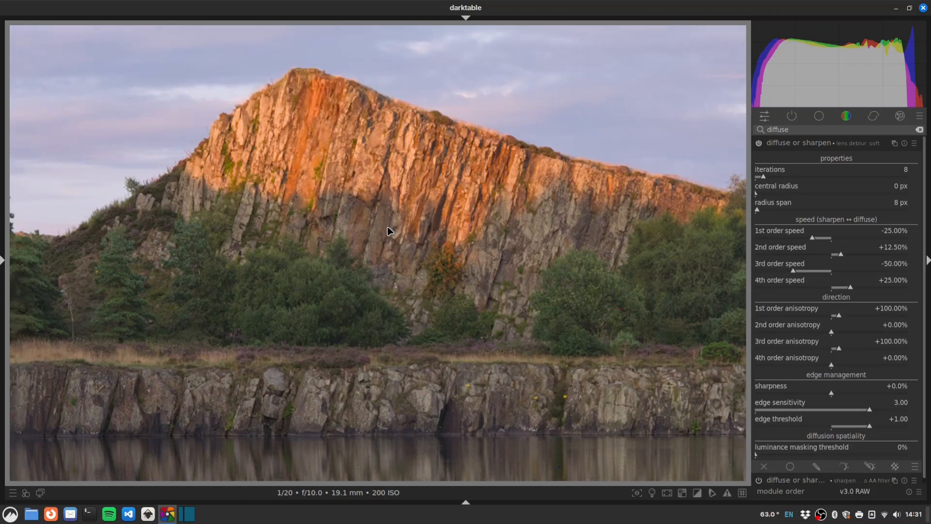
# Step: Set diffuse or sharpen iterations to 4 and zoom in and out to check the cliff
pyautogui.rightClick(765, 181)
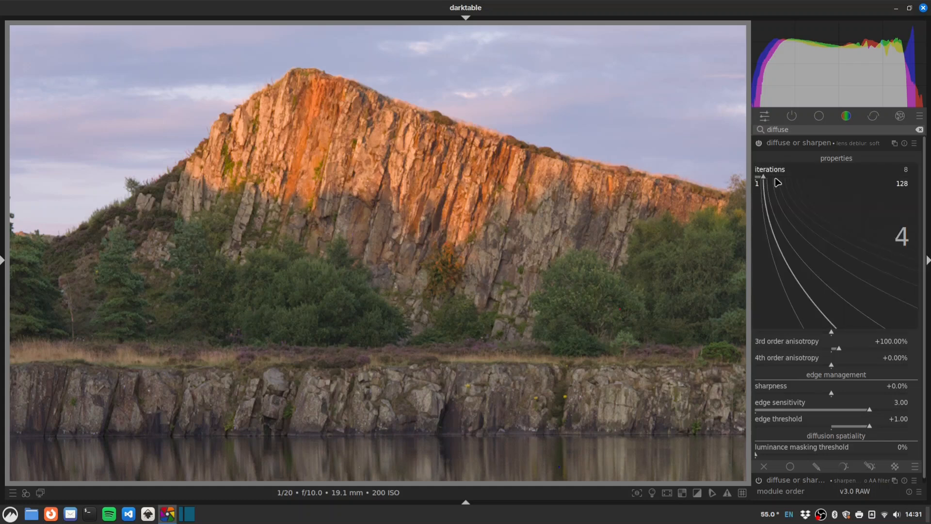
pyautogui.write('4')
pyautogui.press('Return')
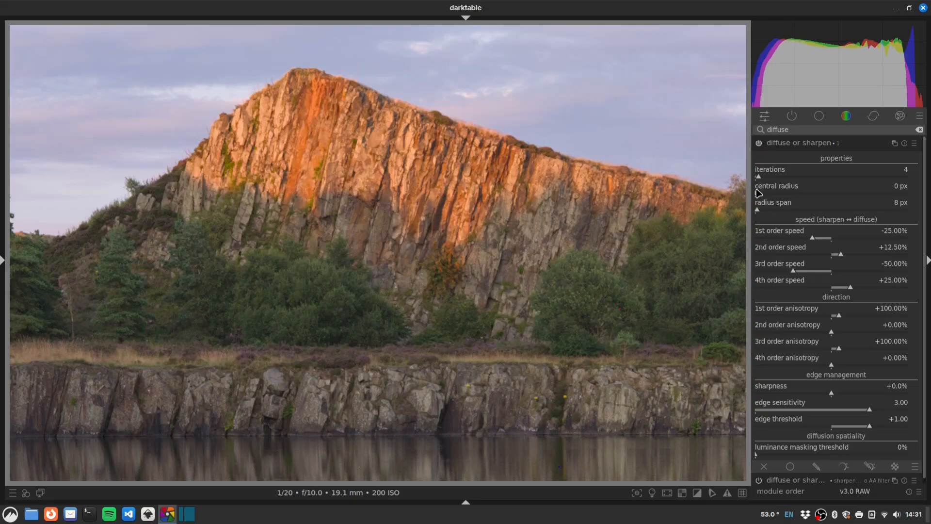
pyautogui.scroll(4, 412, 246)
pyautogui.scroll(-4, 413, 245)
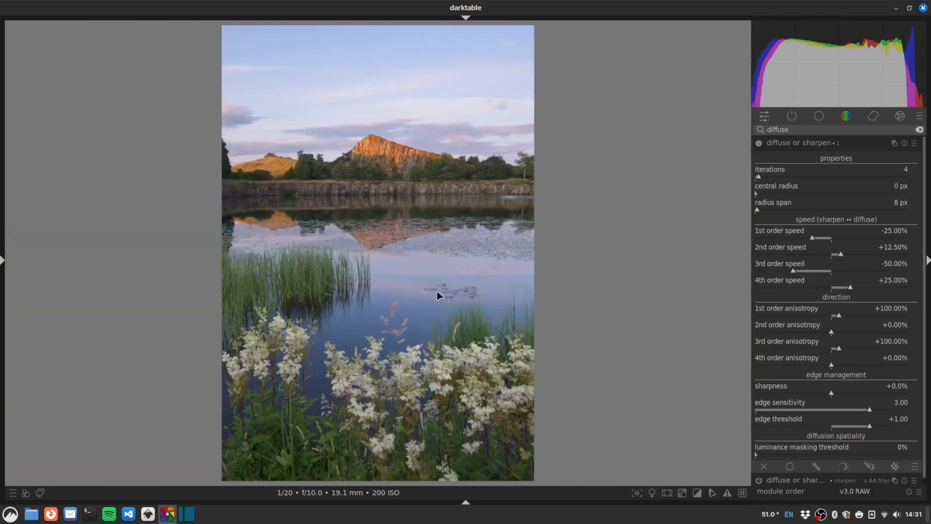
# Step: Rename the lens-deblur diffuse or sharpen instance to 'lens'
pyautogui.click(801, 146)
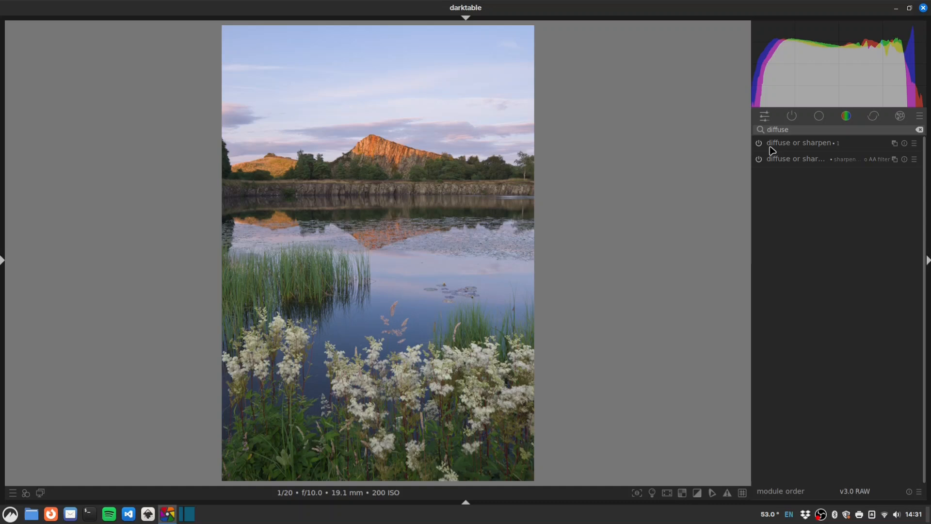
pyautogui.keyDown('ctrl'); pyautogui.click(848, 145); pyautogui.keyUp('ctrl')
pyautogui.write('lens')
pyautogui.press('Return')
# Step: Toggle the 'lens' and second sharpening instances and compare the cliff detail up close
pyautogui.click(758, 158)
pyautogui.scroll(3, 385, 160)
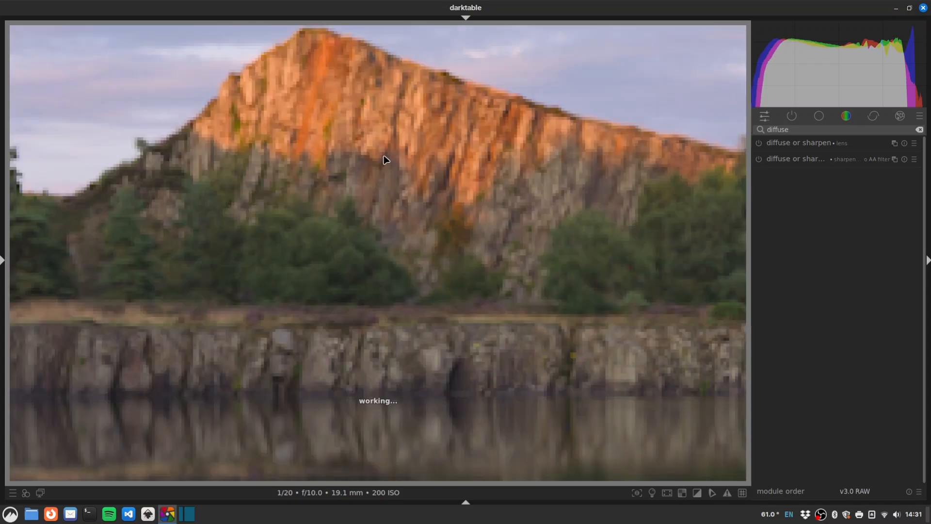
pyautogui.scroll(-1, 368, 155)
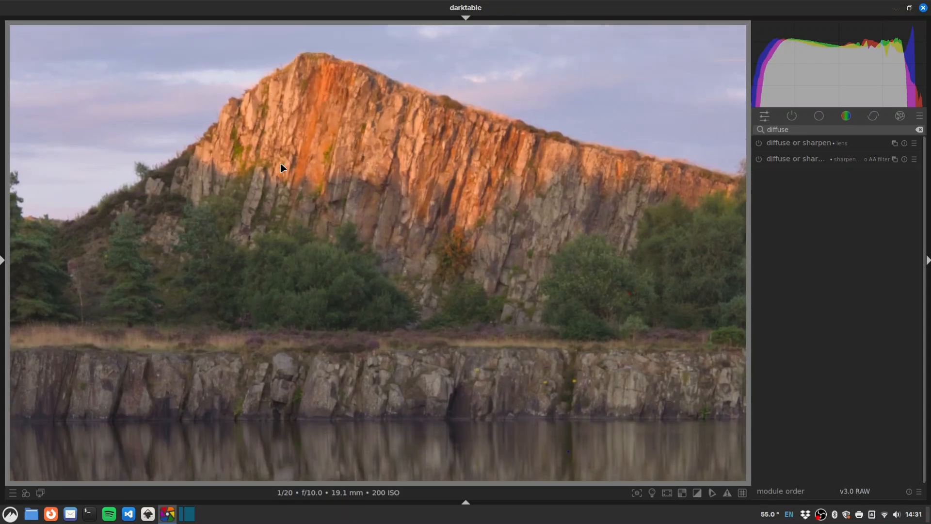
pyautogui.click(760, 160)
pyautogui.rightClick(855, 160)
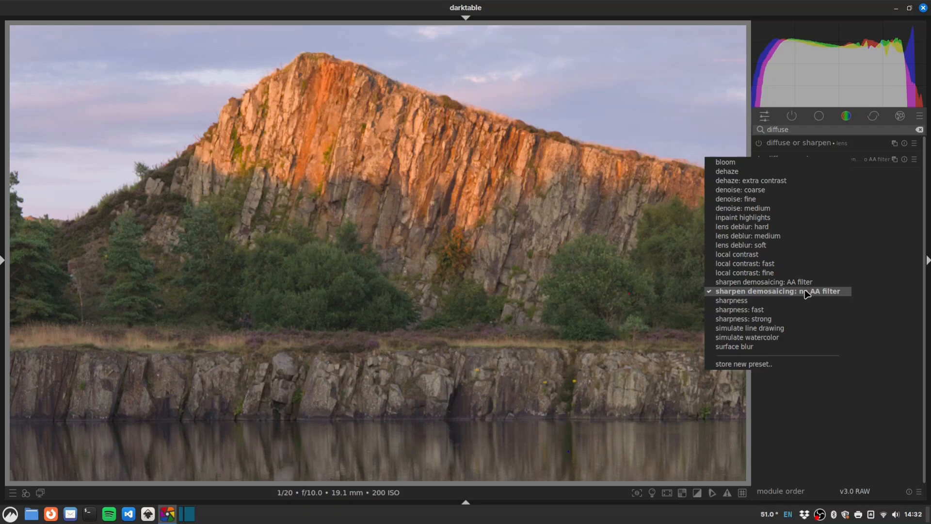
pyautogui.click(465, 194)
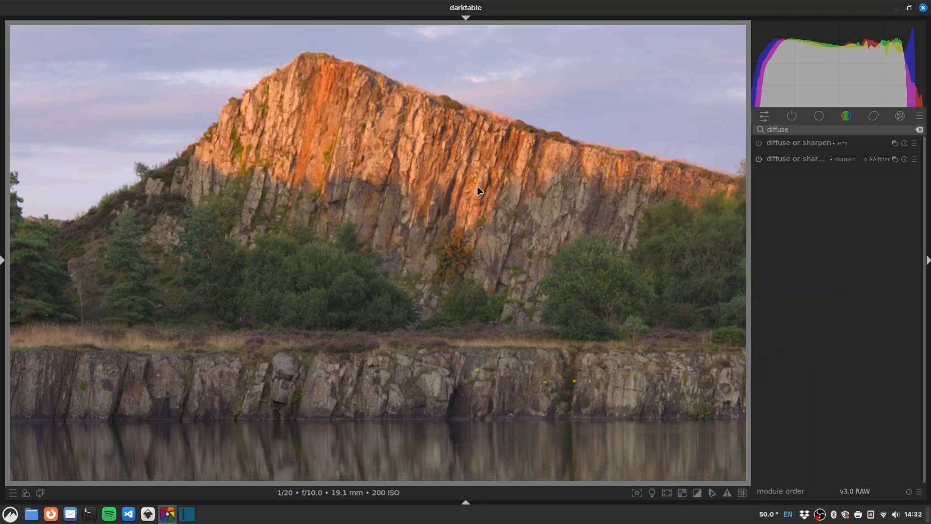
pyautogui.middleClick(414, 267)
pyautogui.middleClick(414, 267)
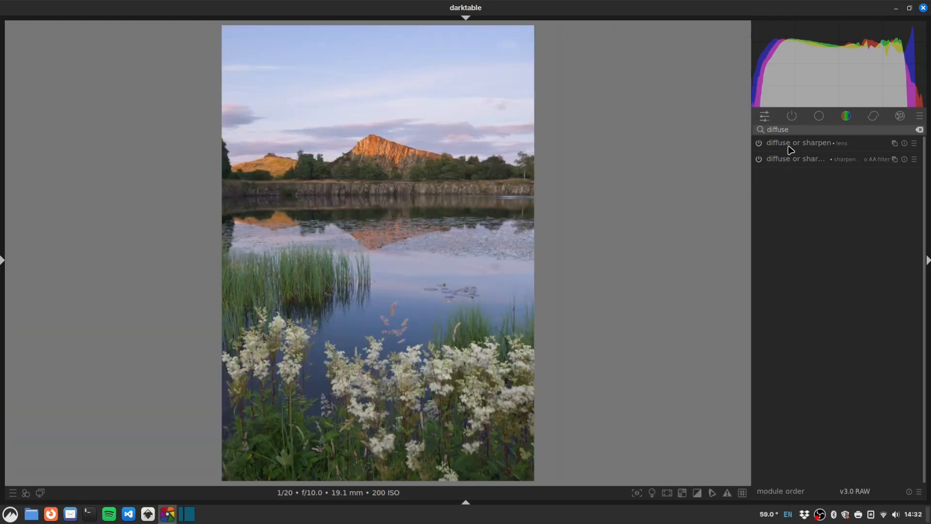
pyautogui.doubleClick(792, 128)
# Step: Create a new exposure instance with an ellipse drawn mask placed and widened around the pond
pyautogui.write('expo')
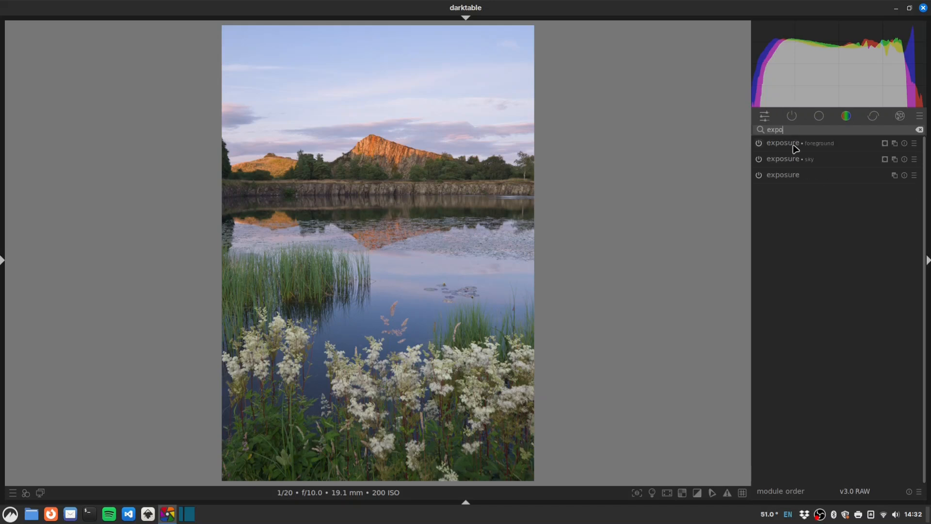
pyautogui.rightClick(895, 145)
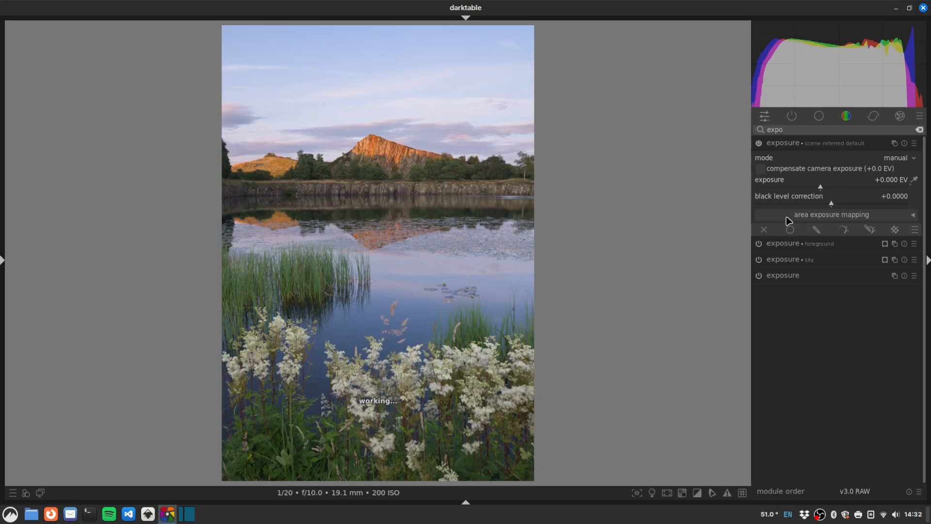
pyautogui.click(817, 230)
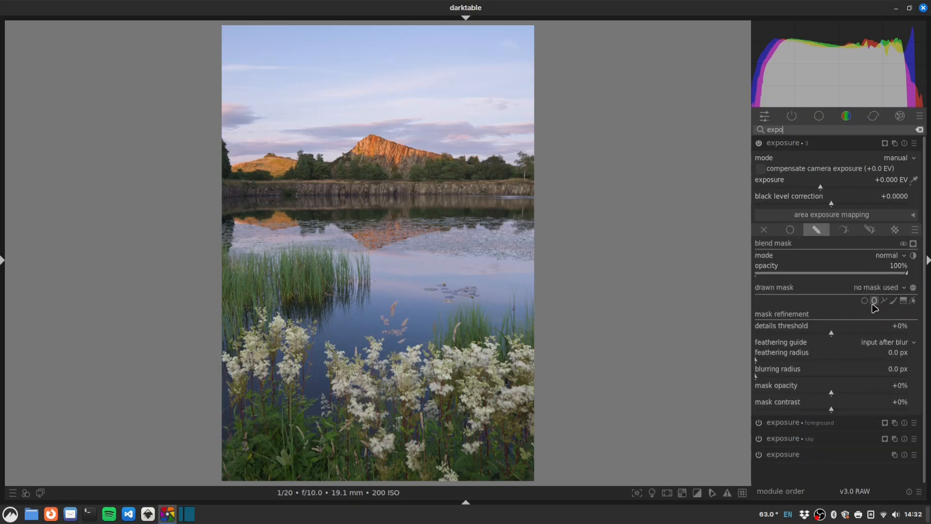
pyautogui.click(874, 302)
pyautogui.click(372, 251)
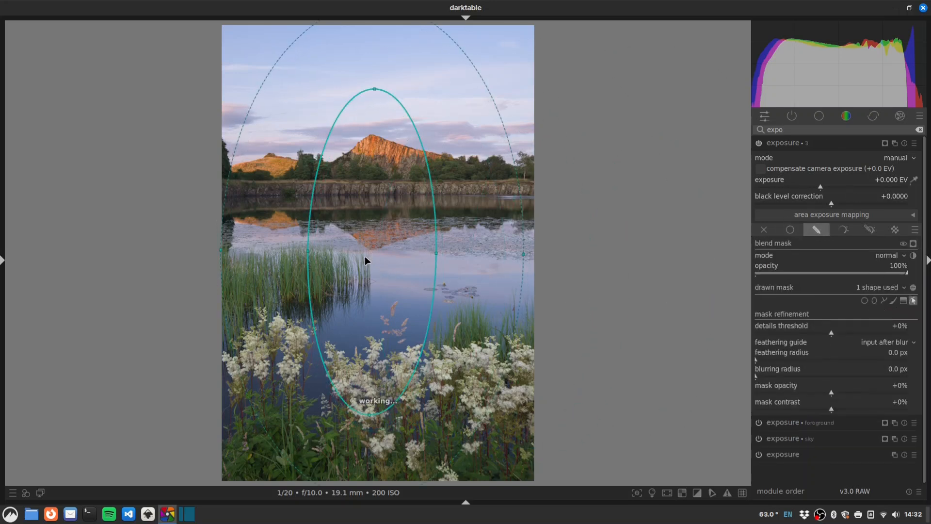
pyautogui.moveTo(365, 256); pyautogui.dragTo(363, 249)
pyautogui.moveTo(434, 243); pyautogui.dragTo(472, 251)
pyautogui.moveTo(397, 247); pyautogui.dragTo(407, 252)
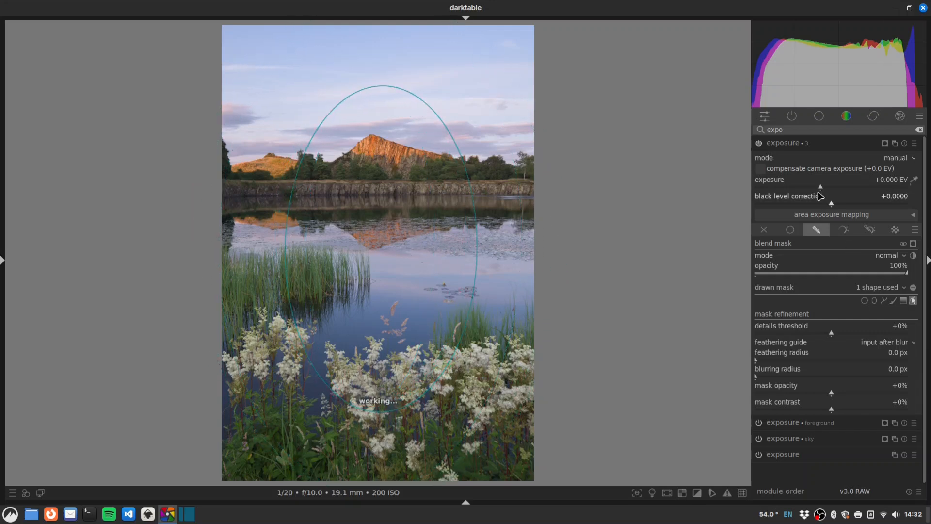
# Step: Darken outside the ellipse to -0.671 EV, feather it 39.5 px, and reshape the ellipse
pyautogui.click(914, 244)
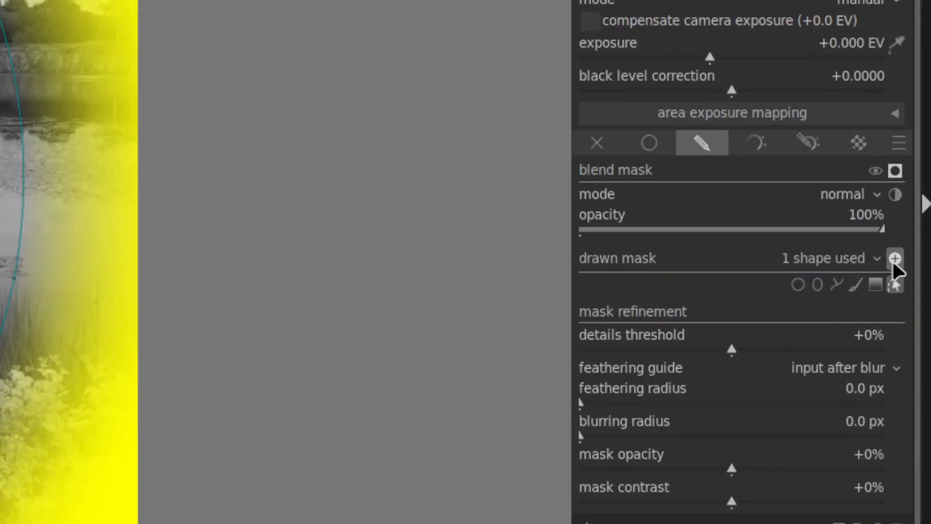
pyautogui.hotkey('shift', 'z')
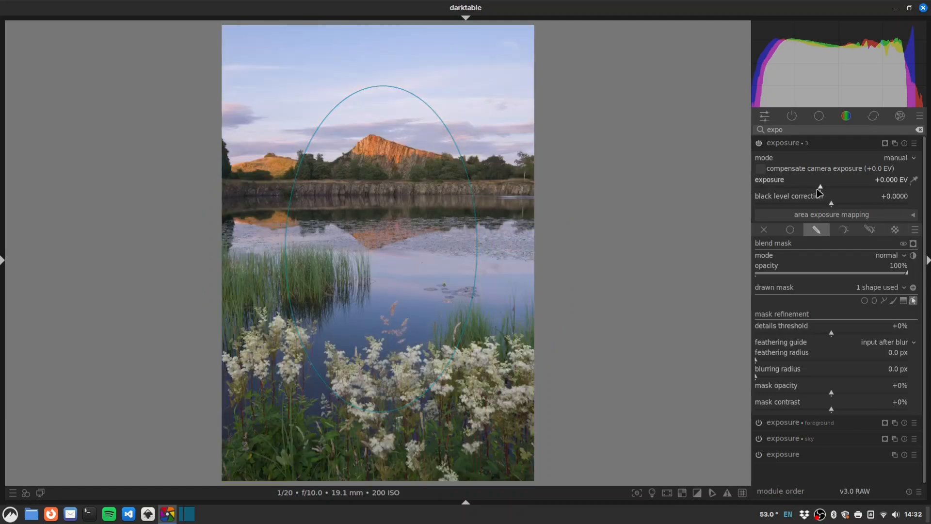
pyautogui.moveTo(818, 189); pyautogui.dragTo(812, 189)
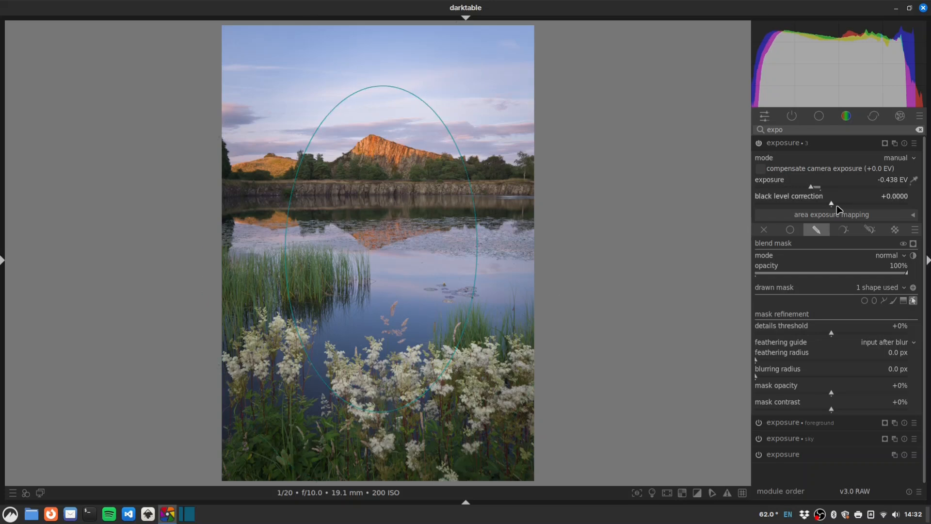
pyautogui.moveTo(812, 189); pyautogui.dragTo(805, 187)
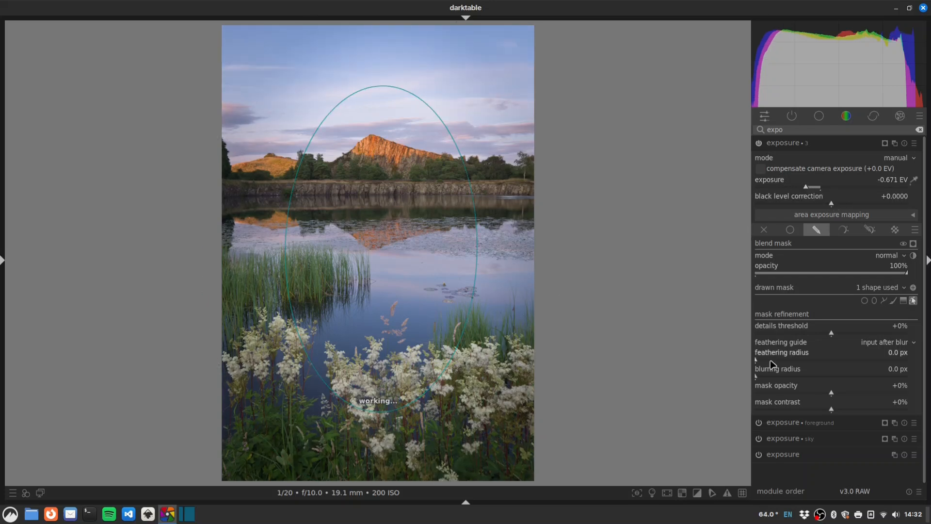
pyautogui.moveTo(763, 360); pyautogui.dragTo(779, 360)
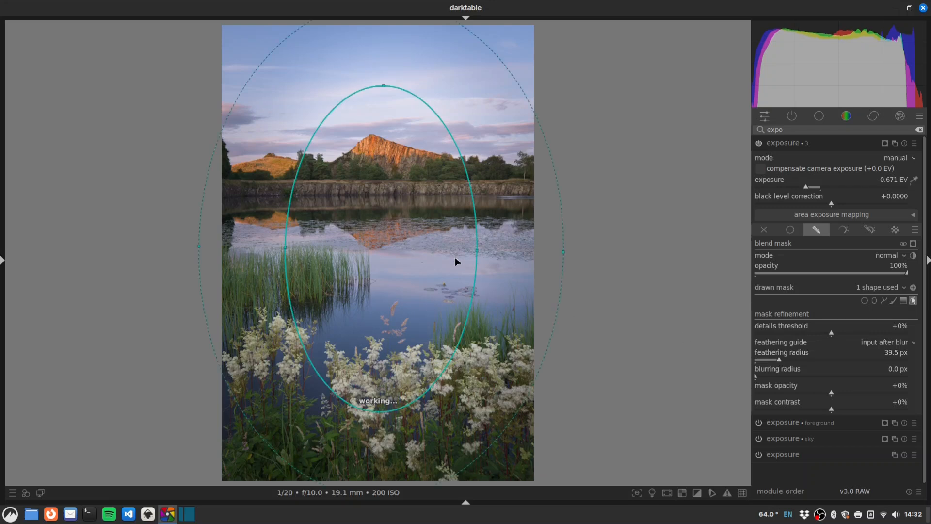
pyautogui.moveTo(478, 251); pyautogui.dragTo(493, 251)
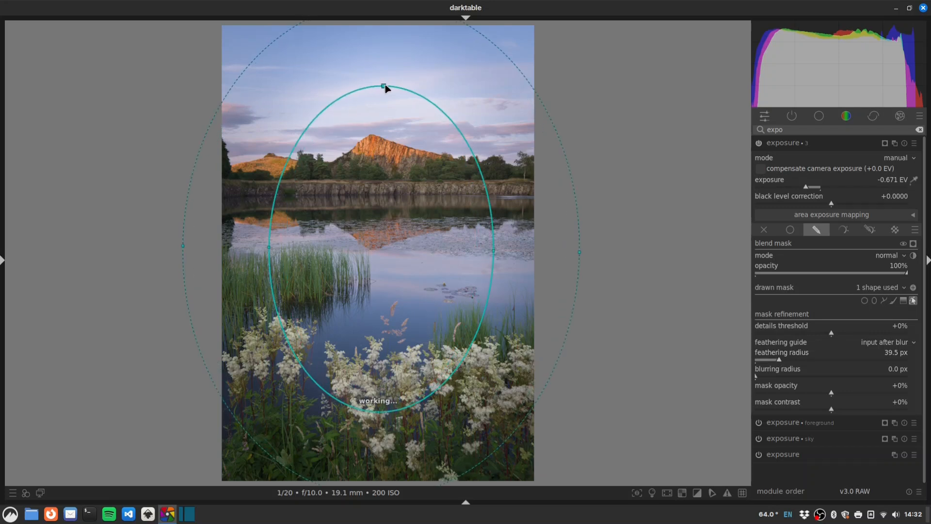
pyautogui.moveTo(384, 87); pyautogui.dragTo(384, 81)
pyautogui.moveTo(493, 240); pyautogui.dragTo(493, 242)
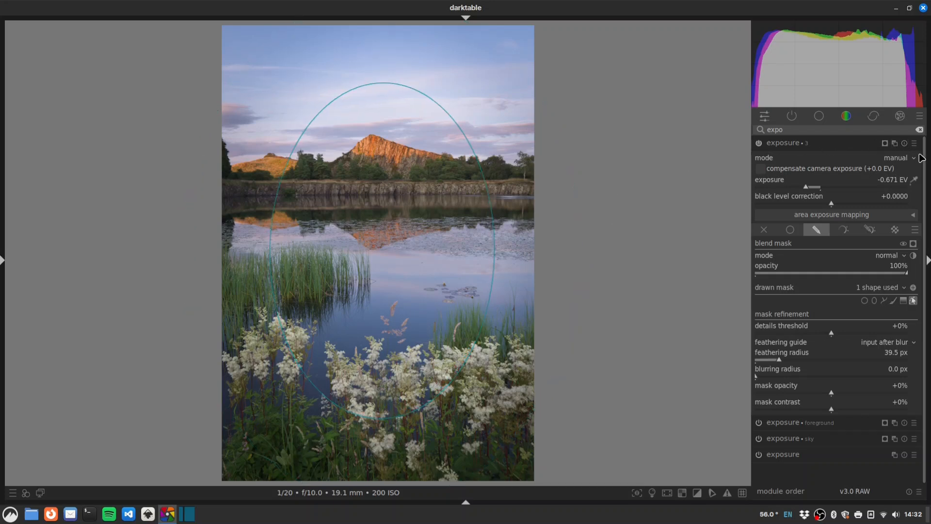
pyautogui.keyDown('ctrl'); pyautogui.click(837, 142); pyautogui.keyUp('ctrl')
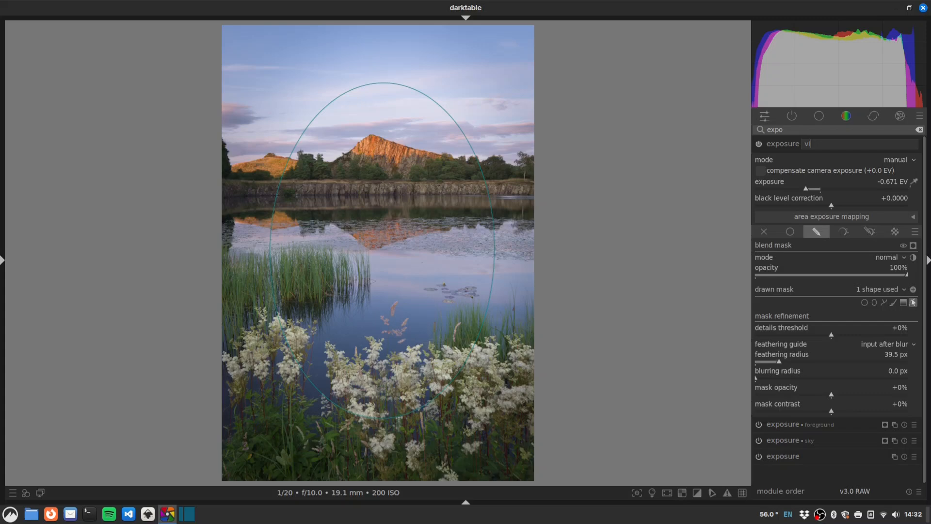
# Step: Name the instance 'vignette' and sweep the before/after snapshot split across the photo
pyautogui.write('vignette')
pyautogui.press('Return')
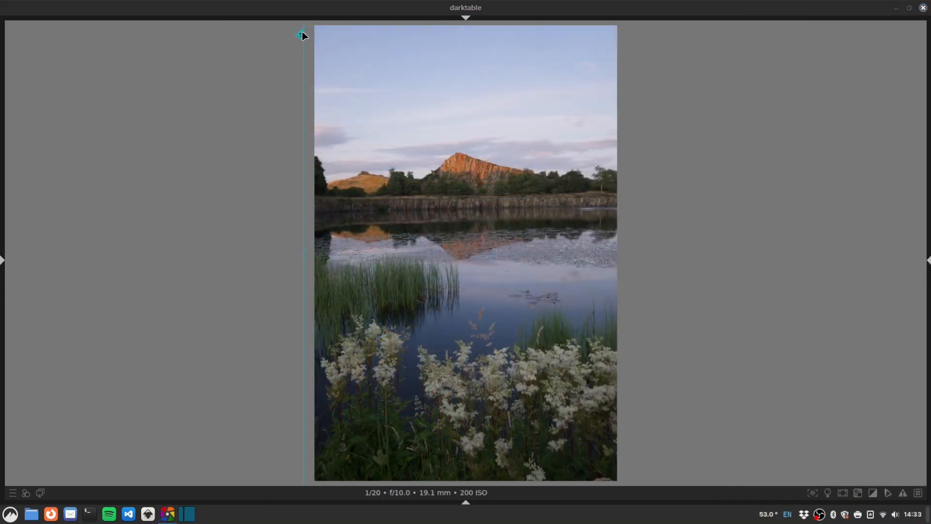
pyautogui.moveTo(302, 35); pyautogui.dragTo(673, 73)
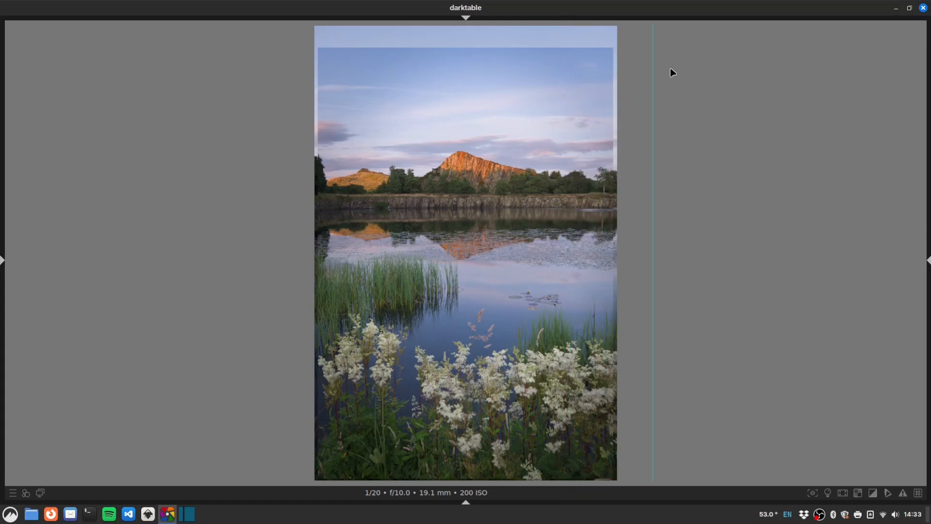
pyautogui.moveTo(746, 75); pyautogui.dragTo(683, 116)
pyautogui.moveTo(654, 115); pyautogui.dragTo(653, 118)
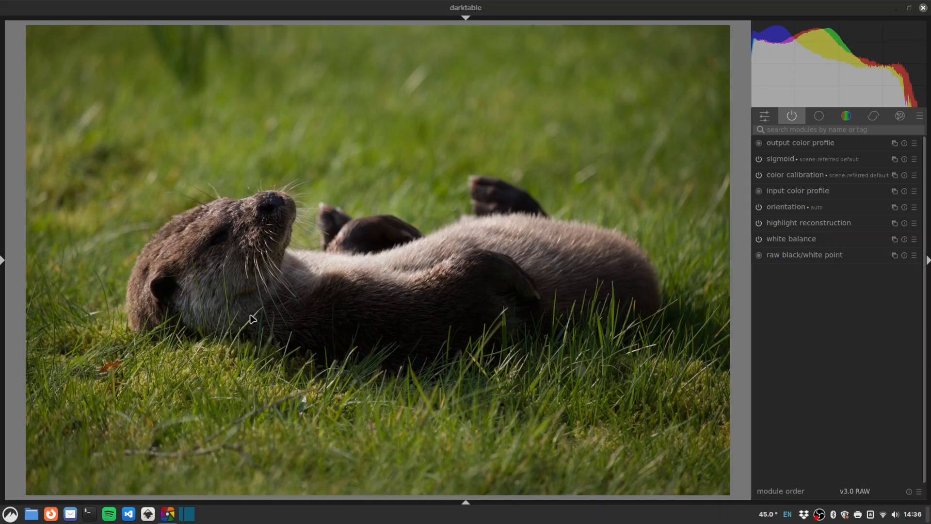
# Step: Turn on exposure and lens correction for the otter photo, then search for denoise modules
pyautogui.click(793, 130)
pyautogui.write('e')
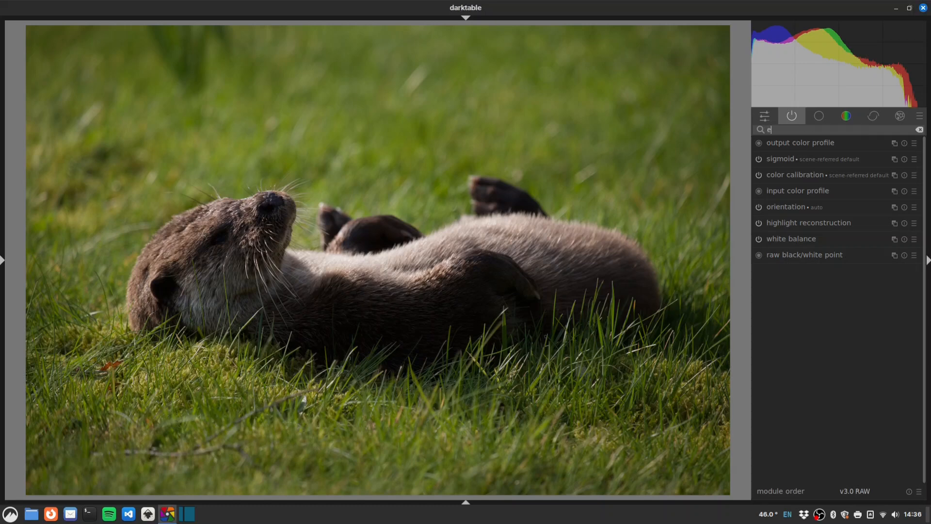
pyautogui.write('xpo')
pyautogui.click(760, 143)
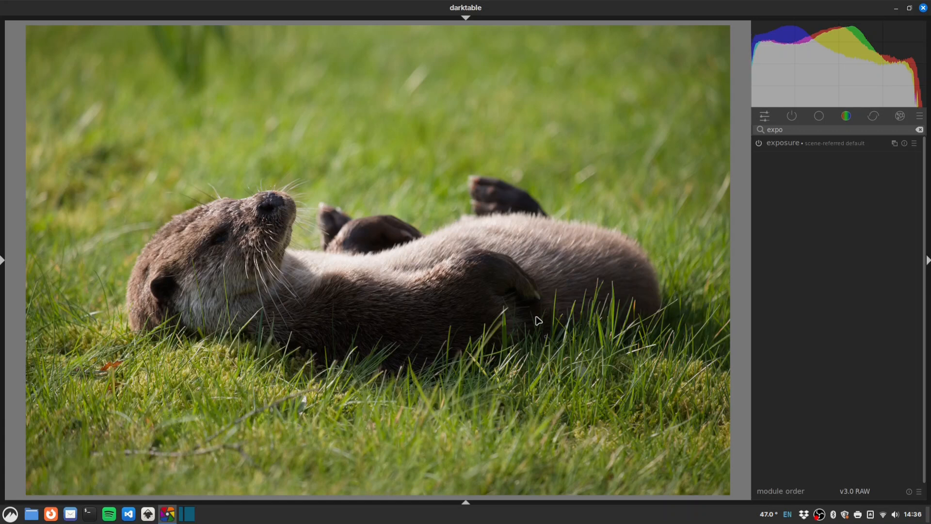
pyautogui.doubleClick(810, 131)
pyautogui.write('lens')
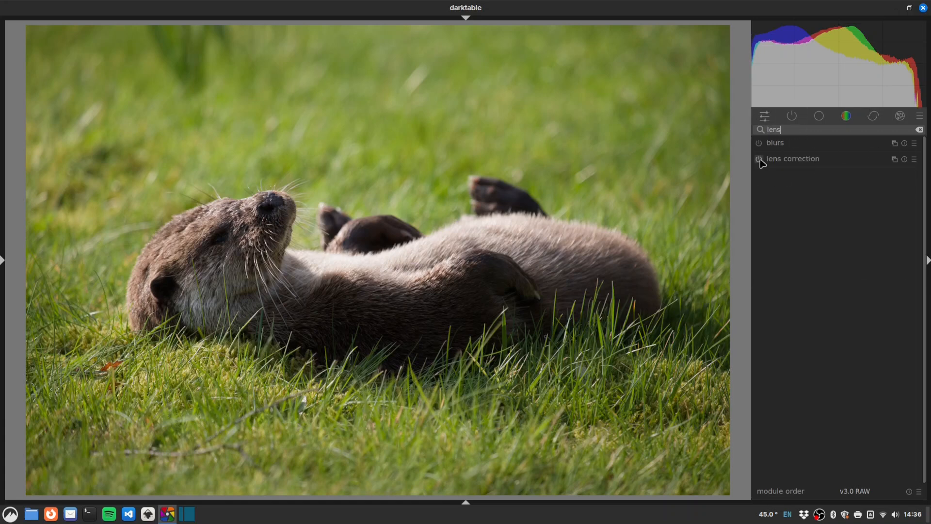
pyautogui.click(759, 158)
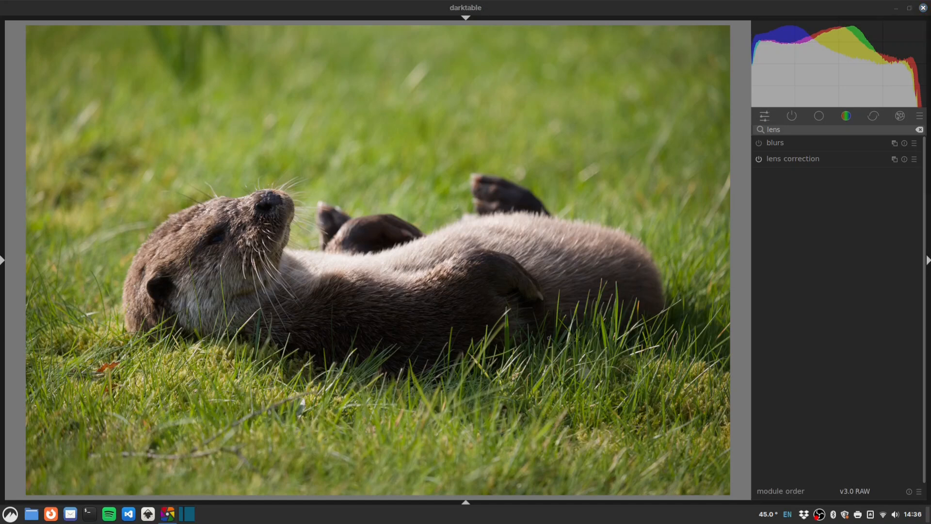
pyautogui.doubleClick(785, 131)
pyautogui.write('de')
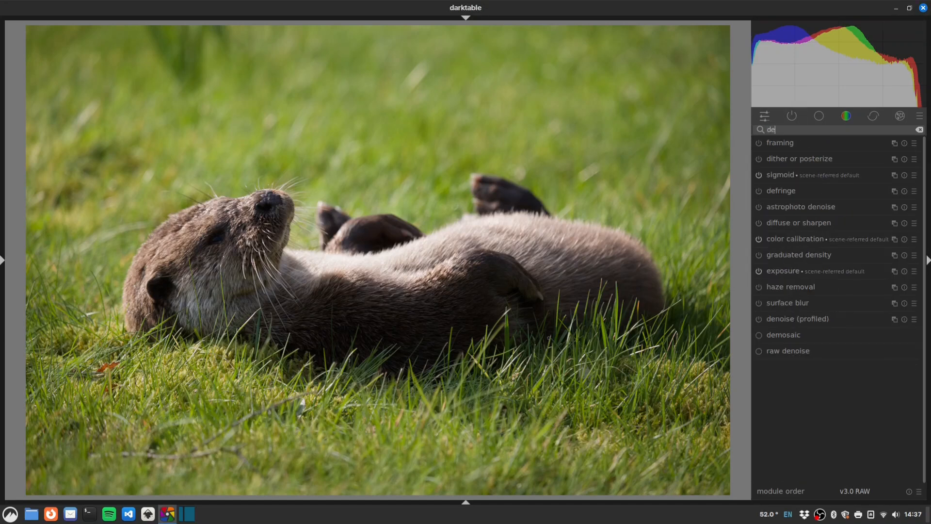
pyautogui.click(466, 502)
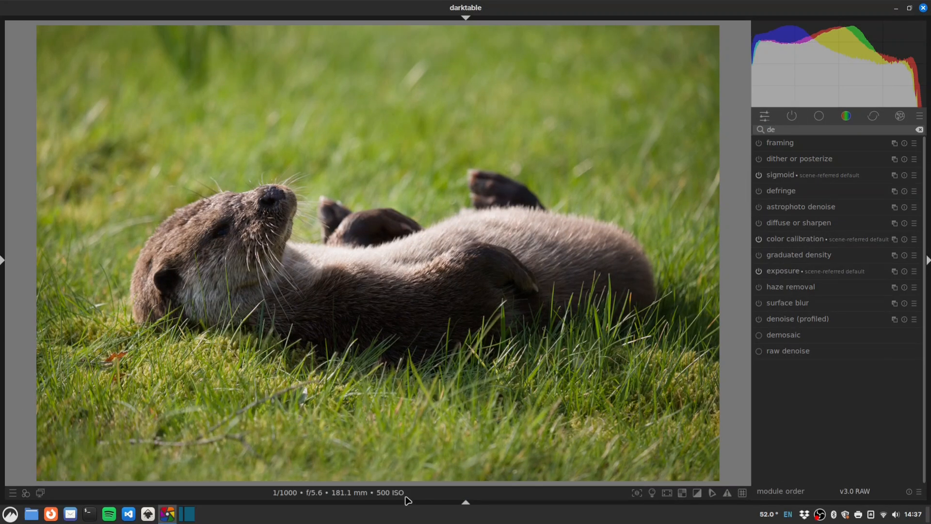
pyautogui.write('noi')
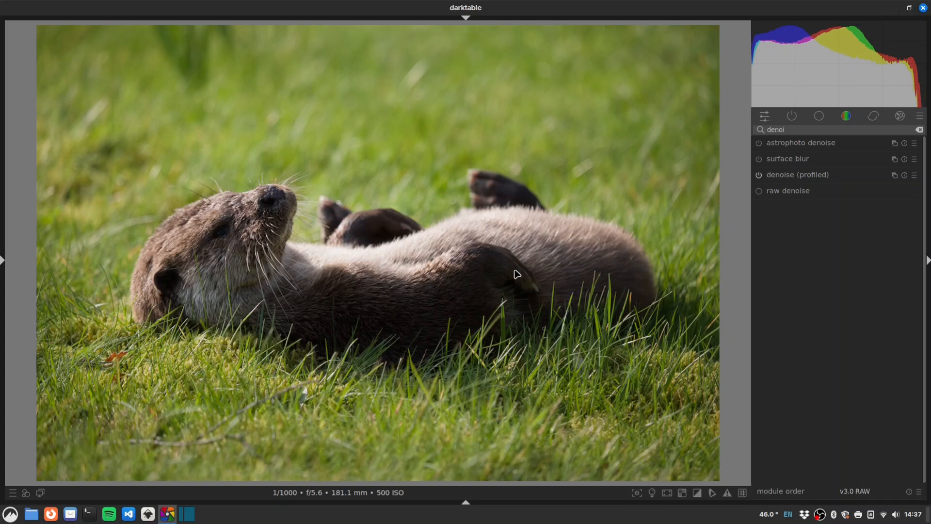
# Step: Enable color equalizer and sample the grass colour to mark its hue
pyautogui.doubleClick(792, 128)
pyautogui.write('color eq')
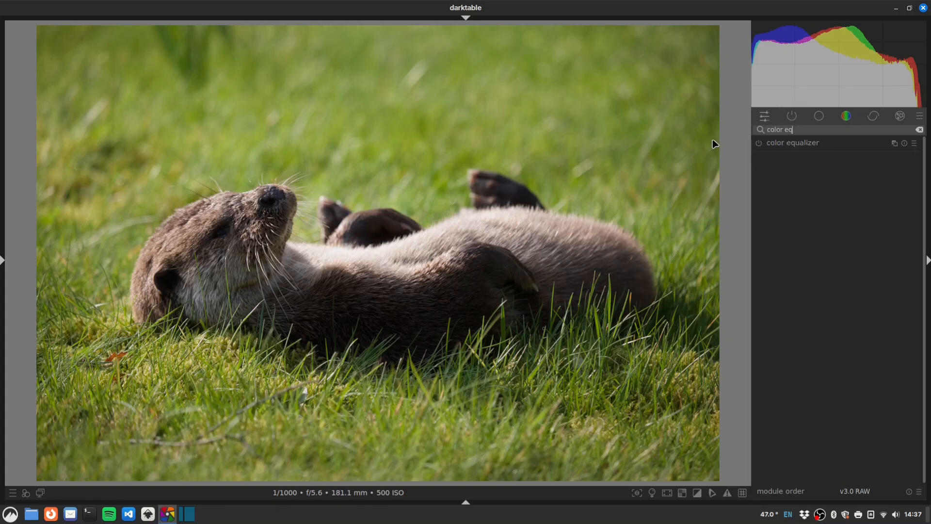
pyautogui.click(759, 143)
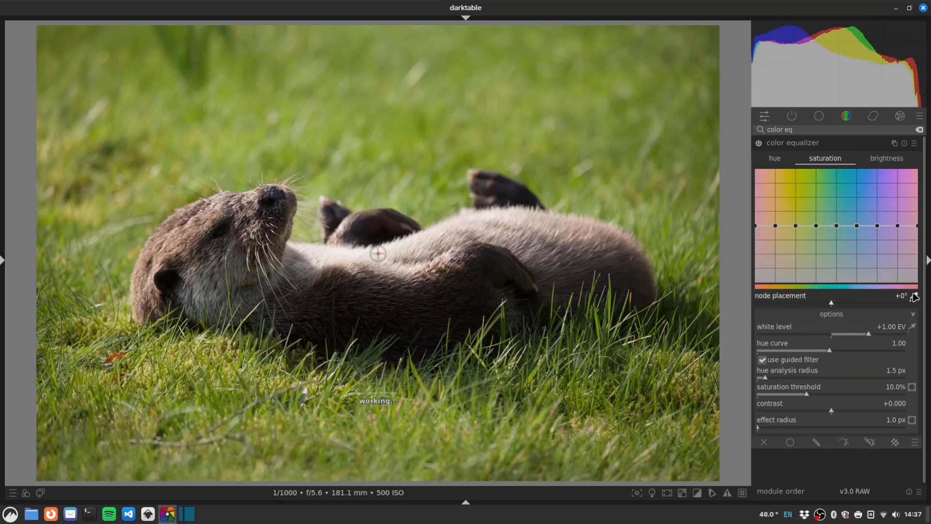
pyautogui.click(332, 421)
pyautogui.moveTo(306, 405); pyautogui.dragTo(213, 378)
pyautogui.moveTo(796, 223); pyautogui.dragTo(799, 219)
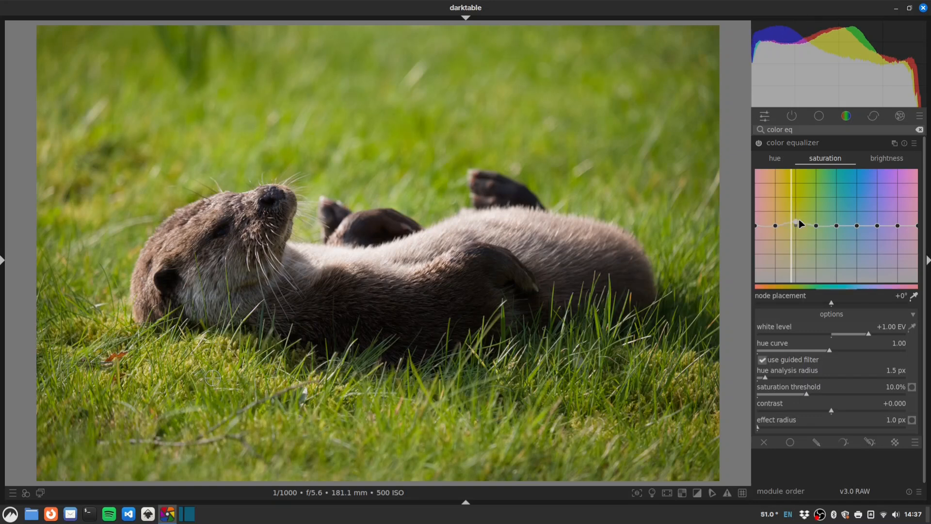
pyautogui.doubleClick(794, 221)
# Step: Shift the grass green hue slightly and lower the greens' saturation
pyautogui.click(775, 158)
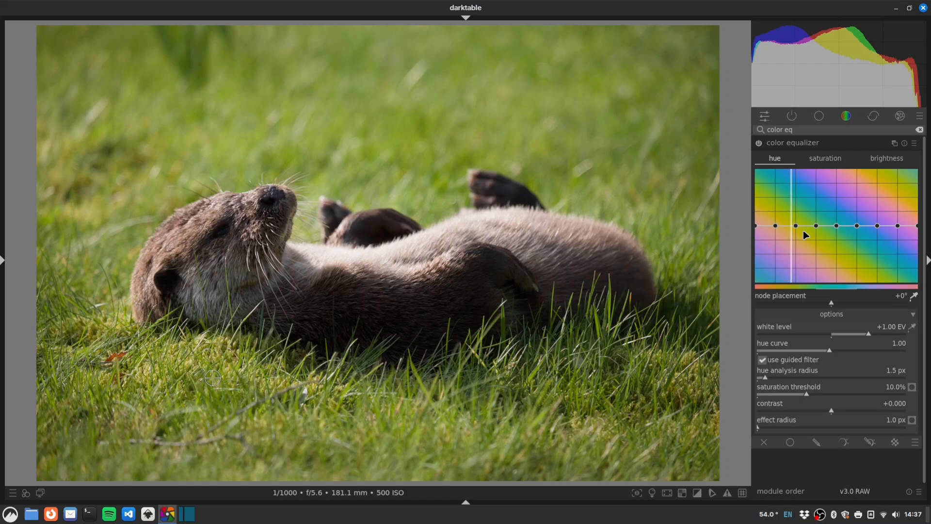
pyautogui.moveTo(796, 225)
pyautogui.mouseDown()
pyautogui.moveTo(791, 275)
pyautogui.moveTo(798, 234)
pyautogui.mouseUp()
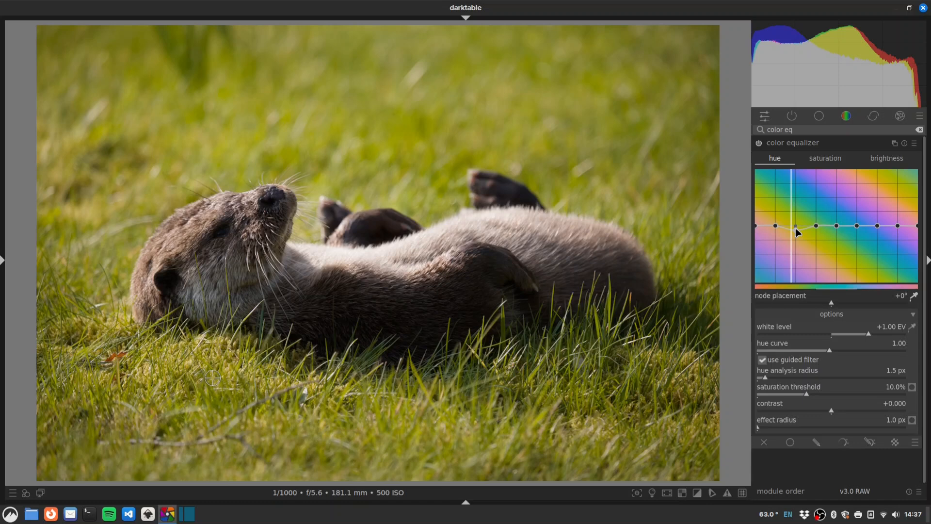
pyautogui.click(825, 158)
pyautogui.moveTo(796, 226); pyautogui.dragTo(798, 229)
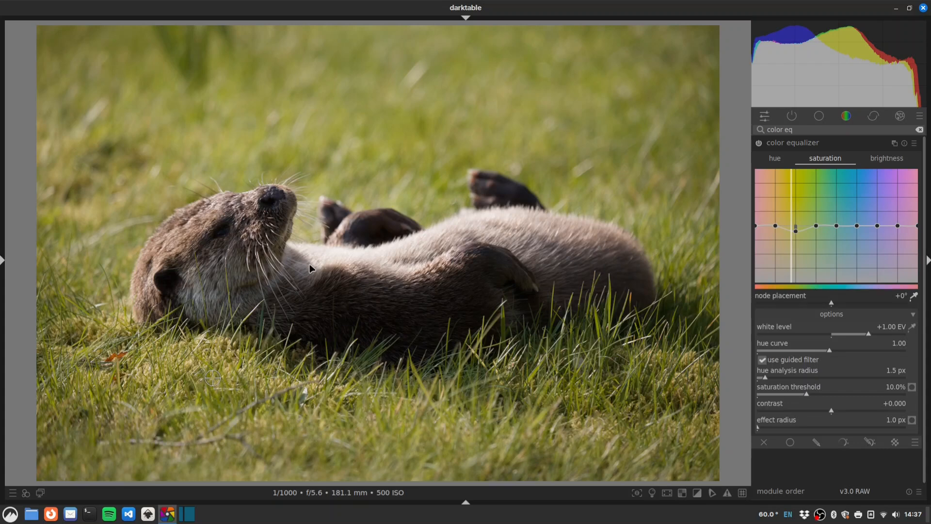
# Step: Sample the otter's fur over its face and body, then raise that orange-brown hue's saturation
pyautogui.click(915, 297)
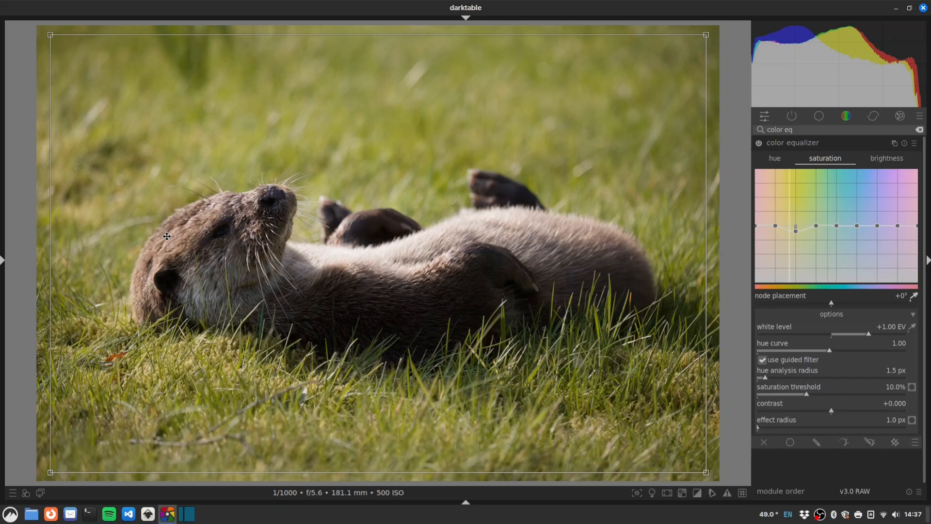
pyautogui.moveTo(165, 237); pyautogui.dragTo(187, 256)
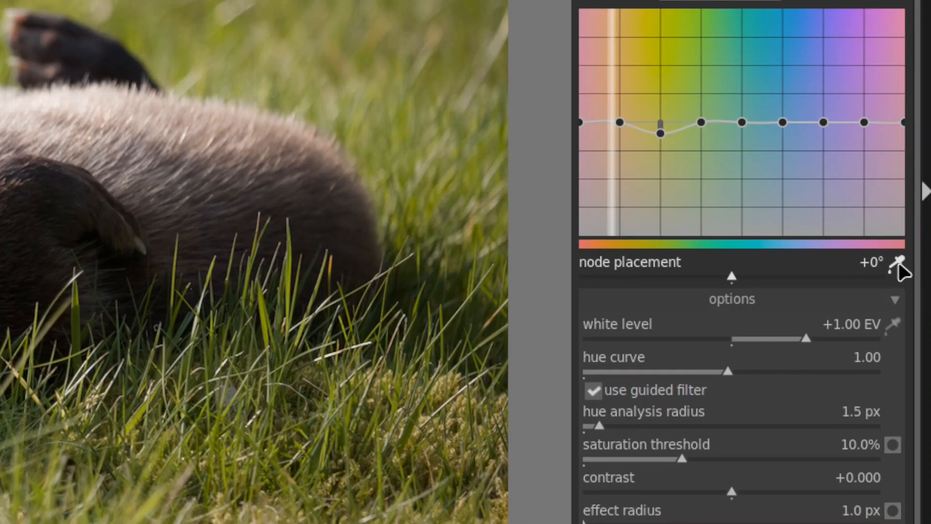
pyautogui.hotkey('shift', 'z')
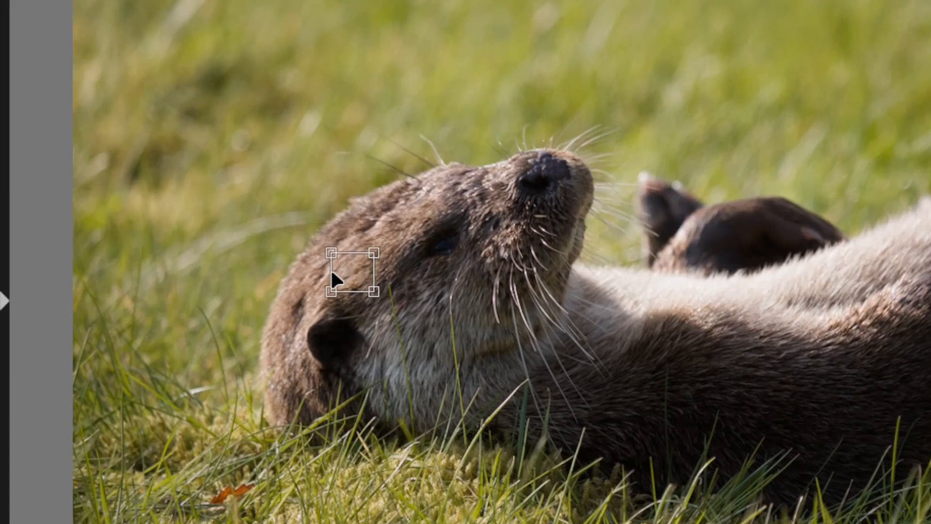
pyautogui.moveTo(374, 291)
pyautogui.mouseDown()
pyautogui.moveTo(396, 292)
pyautogui.moveTo(380, 283)
pyautogui.mouseUp()
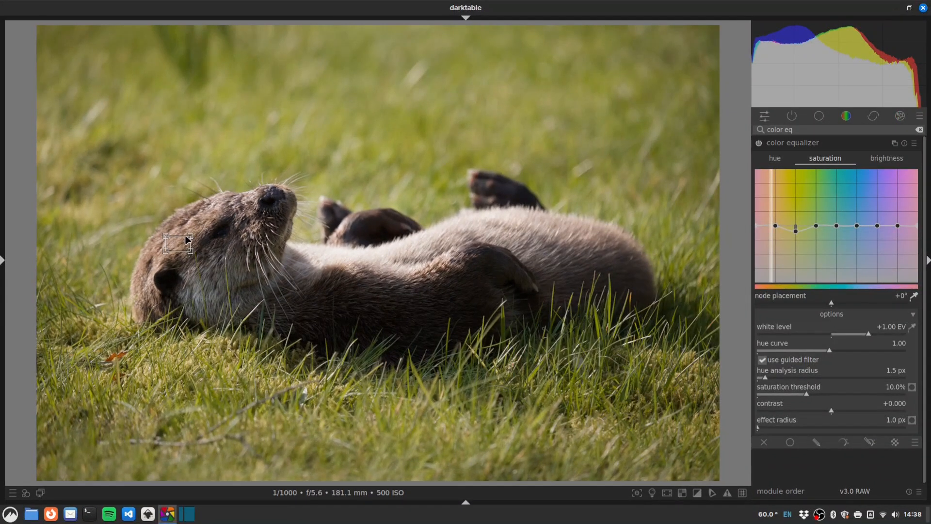
pyautogui.moveTo(190, 236); pyautogui.dragTo(195, 225)
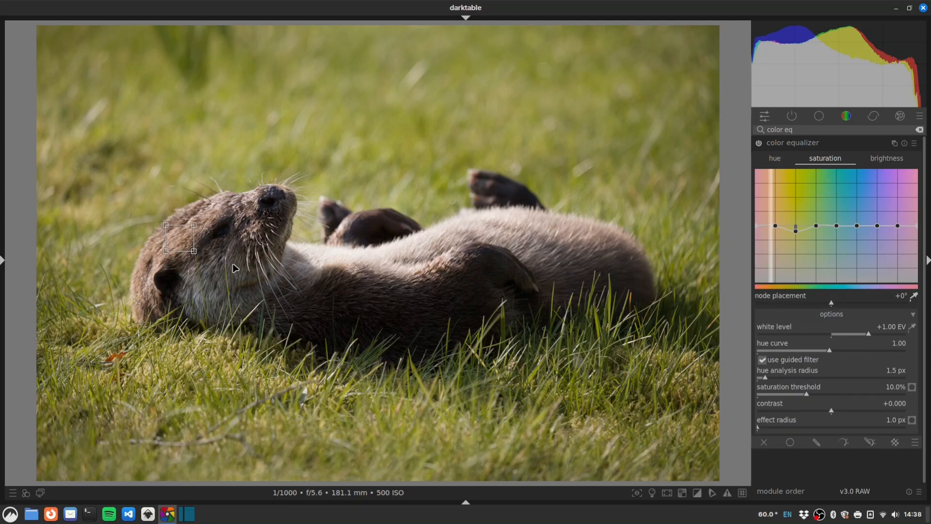
pyautogui.moveTo(321, 279); pyautogui.dragTo(389, 312)
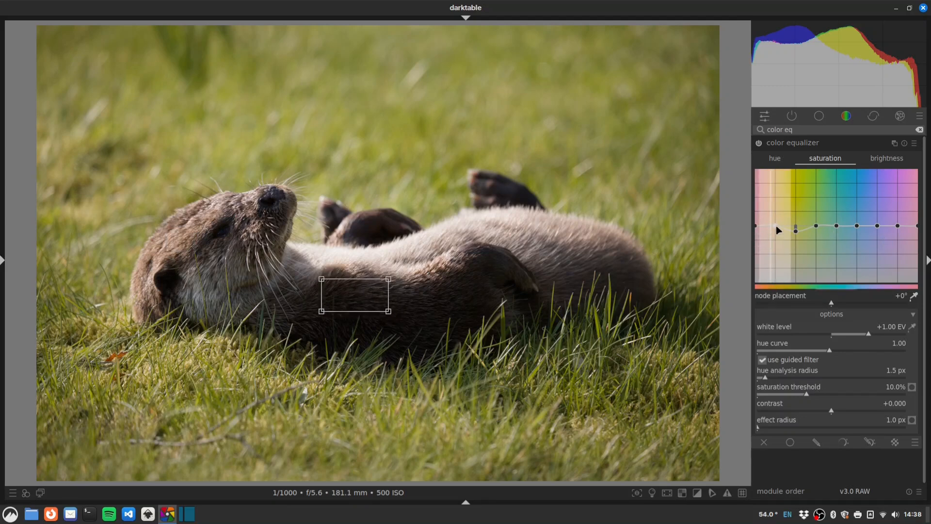
pyautogui.moveTo(777, 225); pyautogui.dragTo(777, 219)
# Step: In sigmoid, set target black to 0.2358%, contrast 1.553 and skew +0.09
pyautogui.click(792, 145)
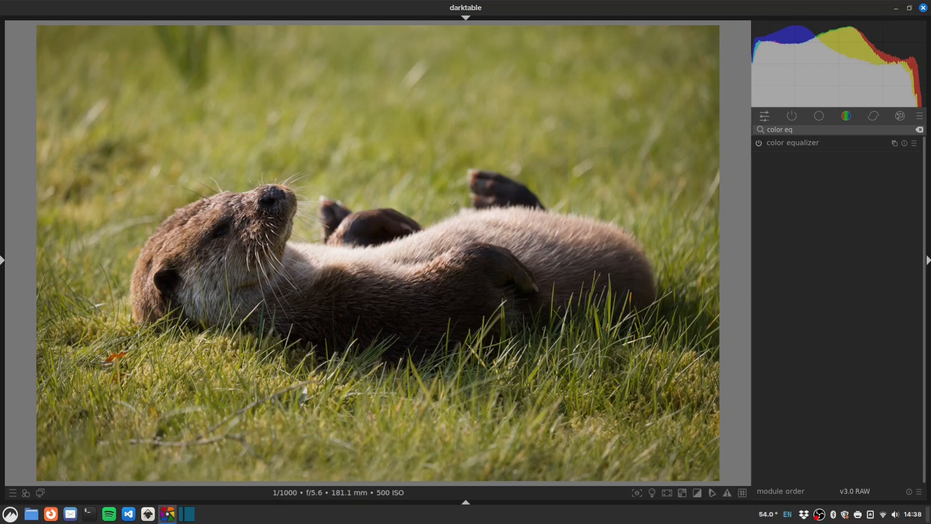
pyautogui.click(791, 118)
pyautogui.click(779, 157)
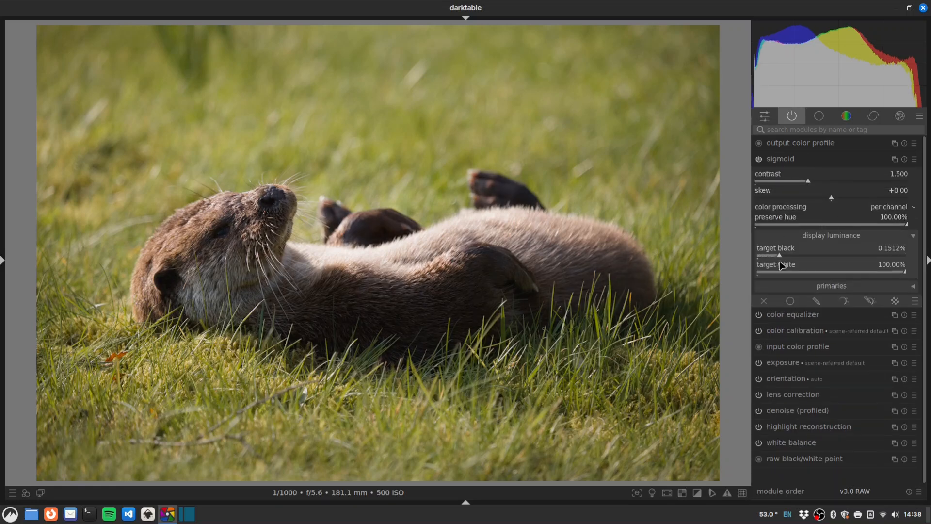
pyautogui.moveTo(779, 261); pyautogui.dragTo(795, 260)
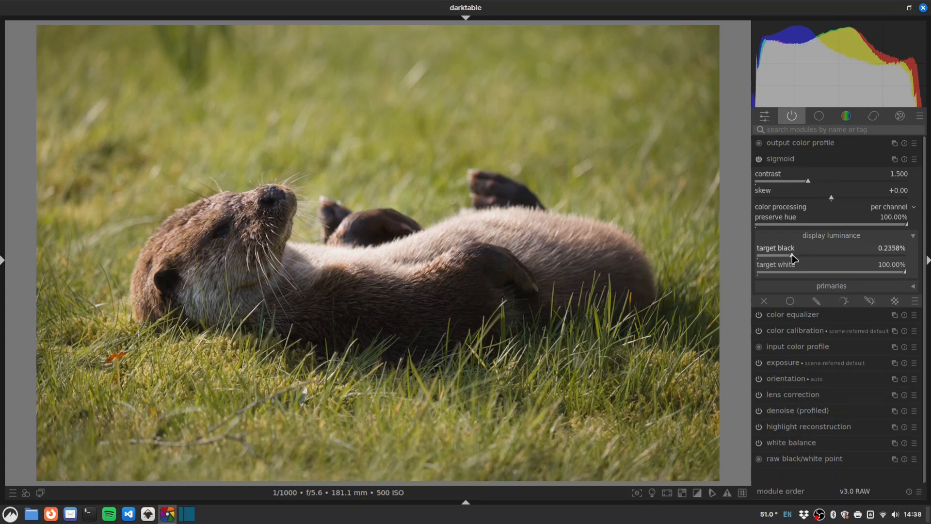
pyautogui.moveTo(789, 183); pyautogui.dragTo(814, 185)
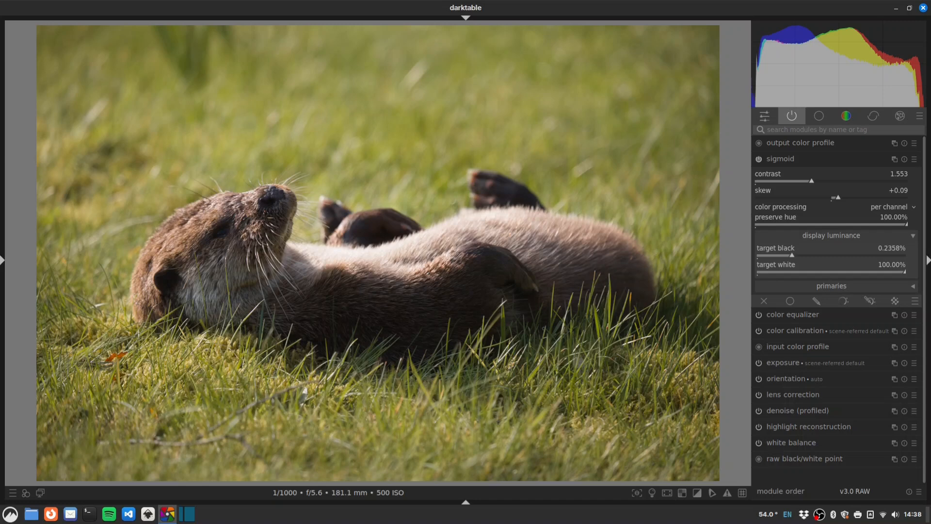
# Step: Open color balance rgb and set global vibrance to +13.51%, leaving contrast at zero
pyautogui.click(793, 129)
pyautogui.write('rgb')
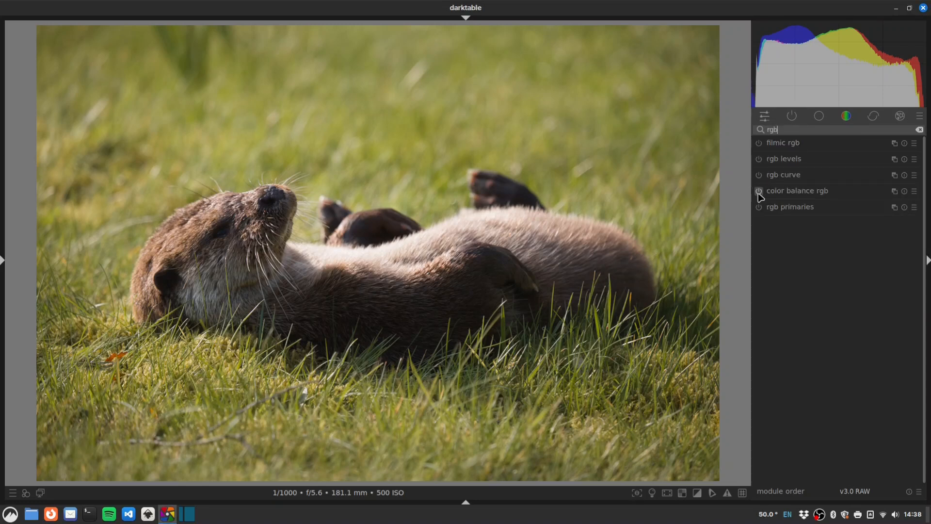
pyautogui.click(779, 191)
pyautogui.click(864, 202)
pyautogui.moveTo(865, 203); pyautogui.dragTo(852, 205)
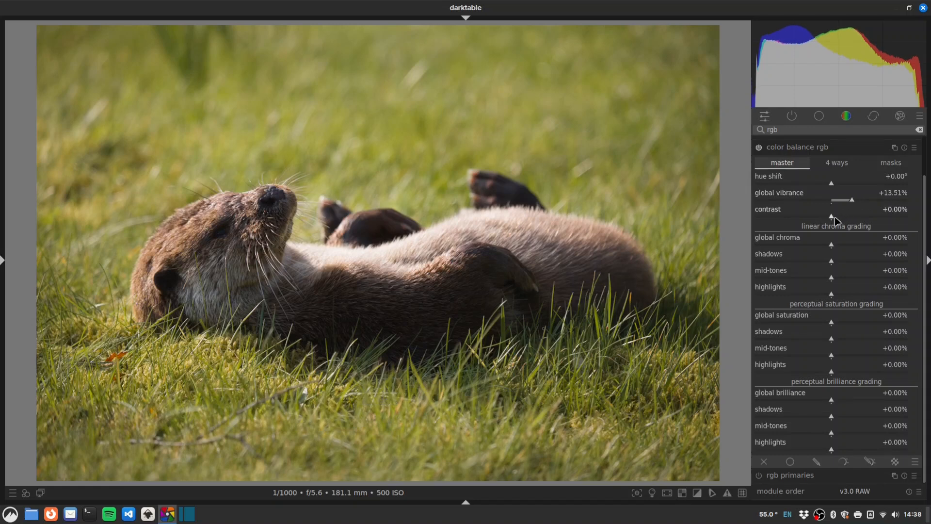
pyautogui.click(836, 219)
pyautogui.moveTo(835, 220); pyautogui.dragTo(831, 221)
pyautogui.doubleClick(831, 221)
# Step: Set brilliance highlights to -5.70% and shadows to +9.93%
pyautogui.moveTo(825, 453); pyautogui.dragTo(826, 454)
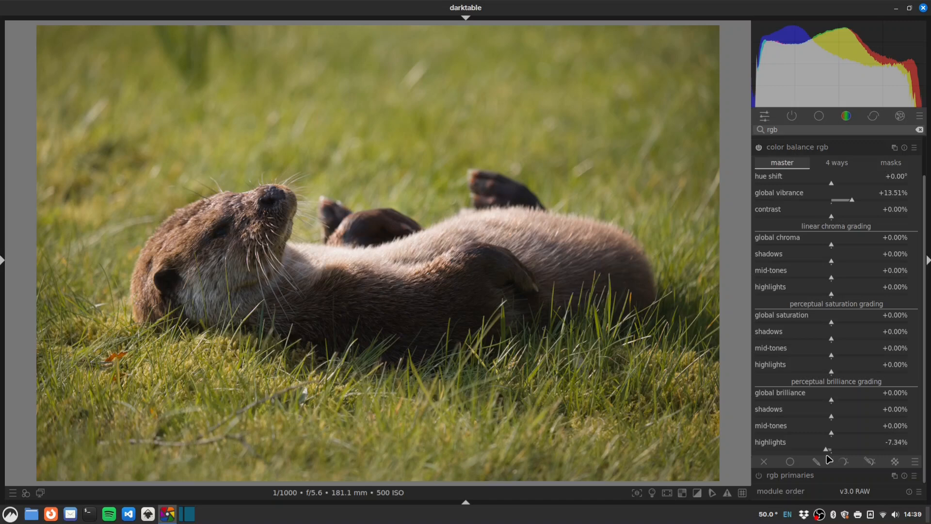
pyautogui.moveTo(826, 452); pyautogui.dragTo(830, 453)
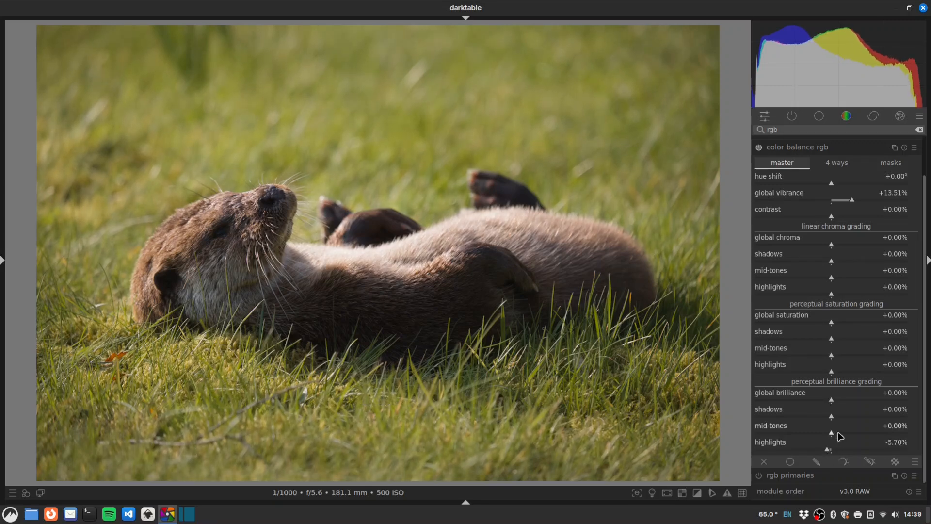
pyautogui.click(840, 416)
pyautogui.moveTo(842, 418); pyautogui.dragTo(824, 435)
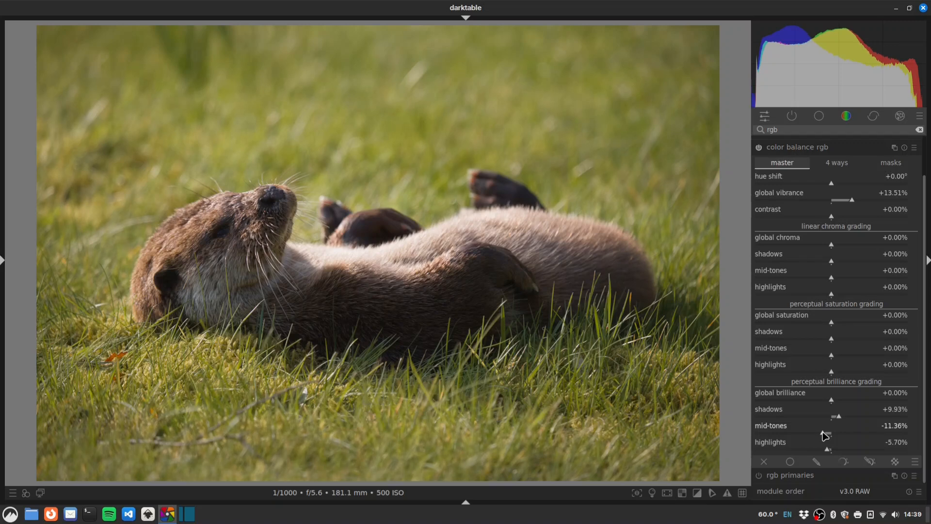
# Step: In the 4 ways tab, set the shadows lift to hue 207.61° and chroma 2.93%
pyautogui.click(830, 166)
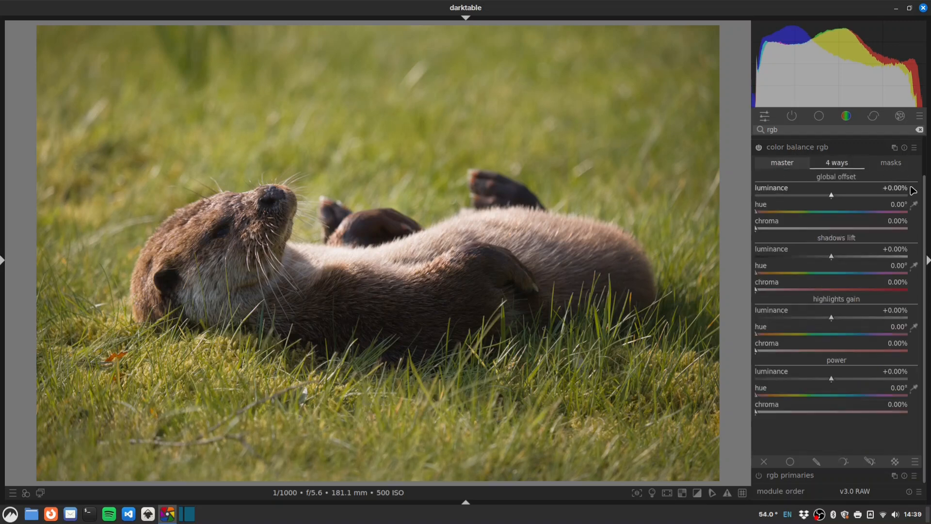
pyautogui.moveTo(864, 274); pyautogui.dragTo(868, 275)
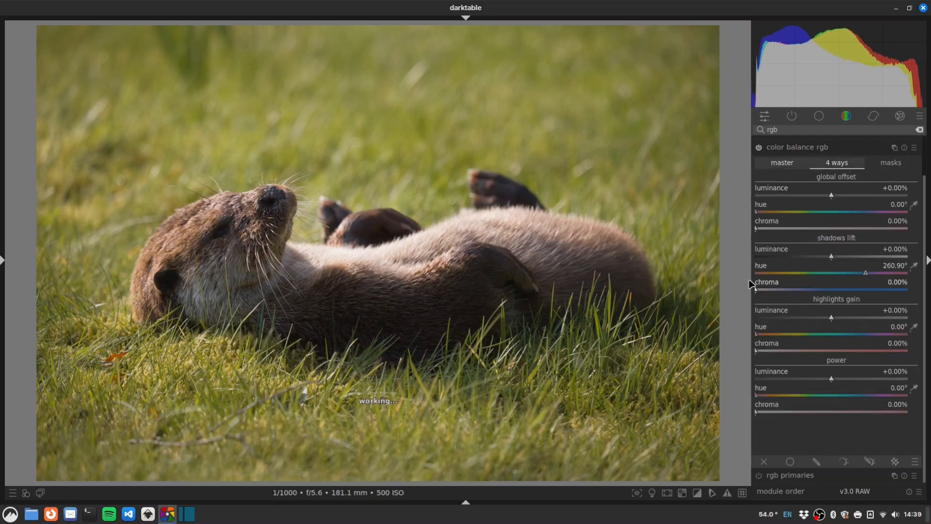
pyautogui.moveTo(757, 290); pyautogui.dragTo(763, 291)
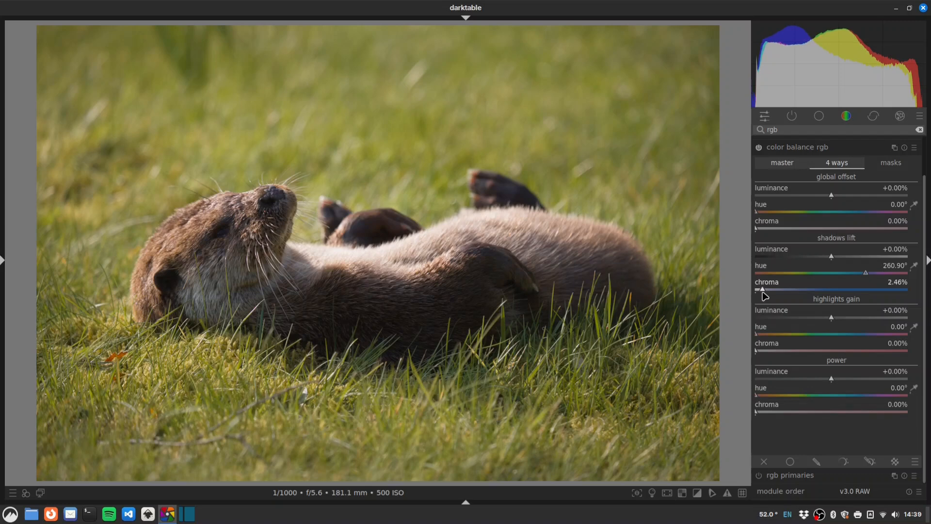
pyautogui.moveTo(764, 294); pyautogui.dragTo(766, 293)
pyautogui.moveTo(858, 275)
pyautogui.mouseDown()
pyautogui.moveTo(836, 275)
pyautogui.moveTo(844, 279)
pyautogui.mouseUp()
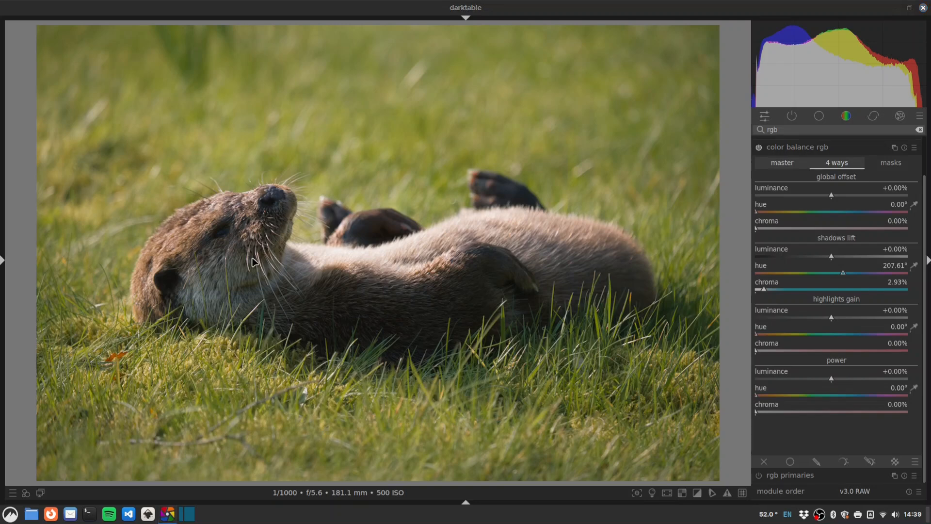
# Step: Find contrast equalizer with 'contr', enable it, and raise the fine end of its luma curve
pyautogui.click(783, 126)
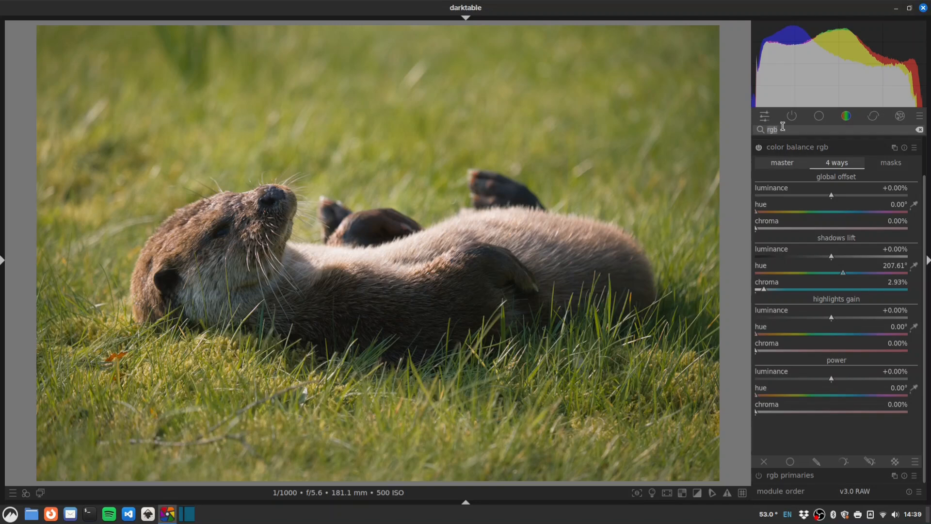
pyautogui.write('contrast')
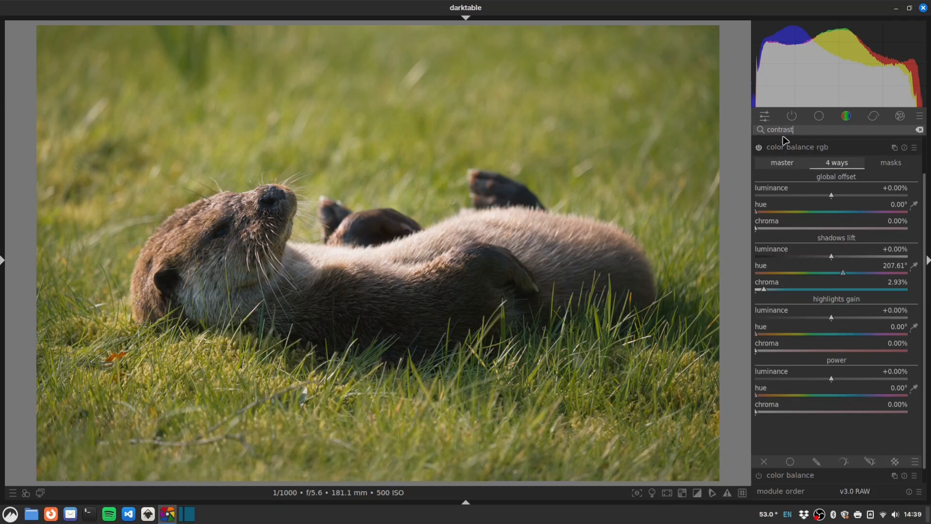
pyautogui.click(803, 147)
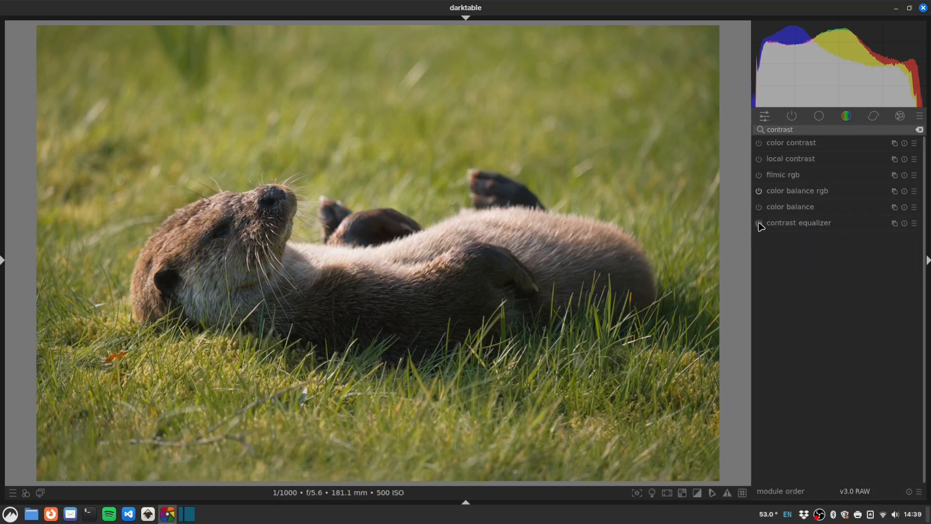
pyautogui.click(759, 223)
pyautogui.click(805, 228)
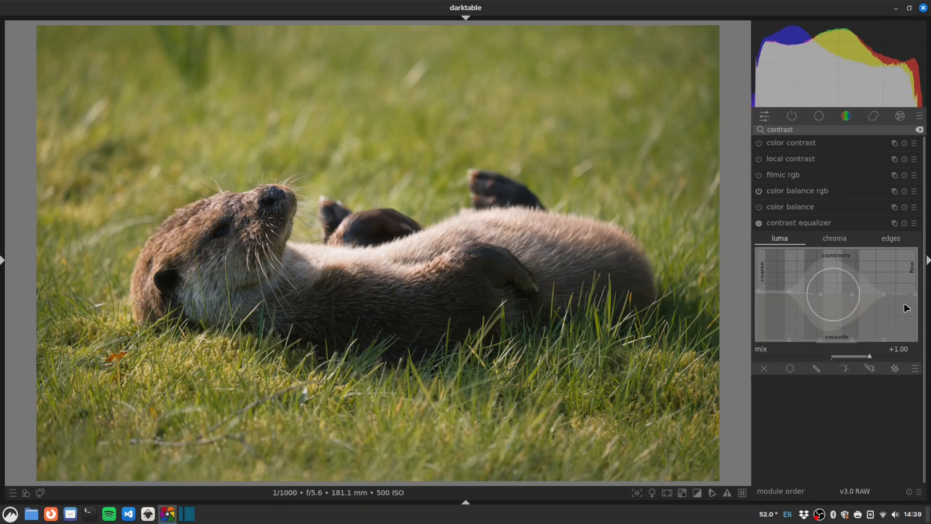
pyautogui.moveTo(901, 302)
pyautogui.mouseDown()
pyautogui.moveTo(908, 271)
pyautogui.moveTo(898, 280)
pyautogui.moveTo(887, 272)
pyautogui.mouseUp()
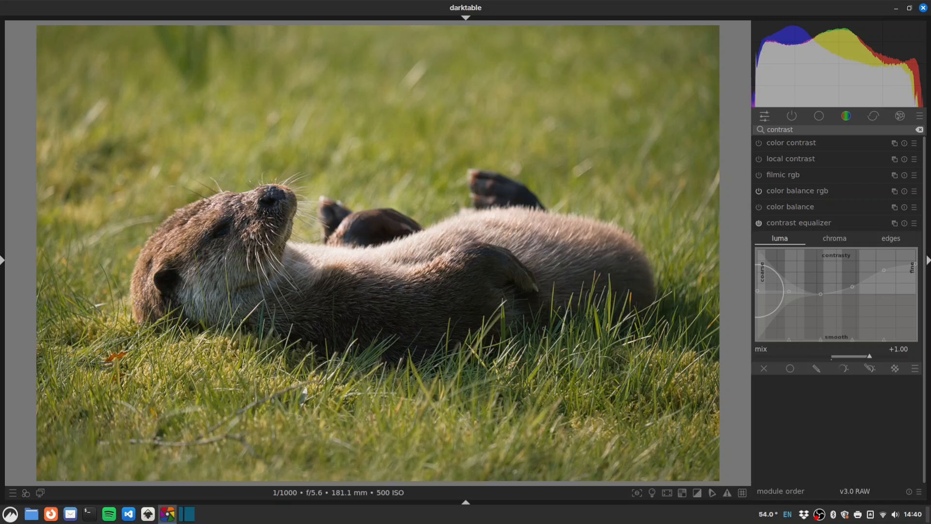
# Step: Add a parametric blend mask to contrast equalizer, checking L and C before choosing the h channel
pyautogui.click(843, 369)
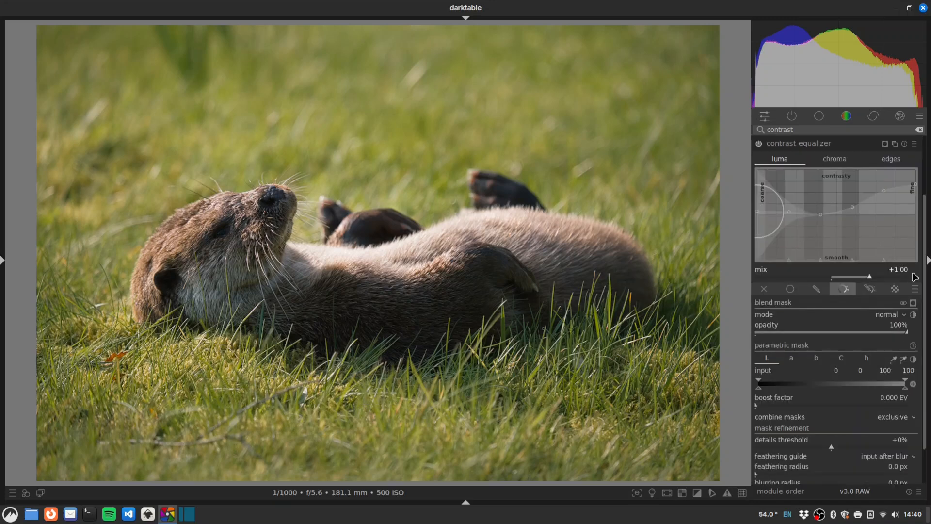
pyautogui.scroll(-1, 926, 277)
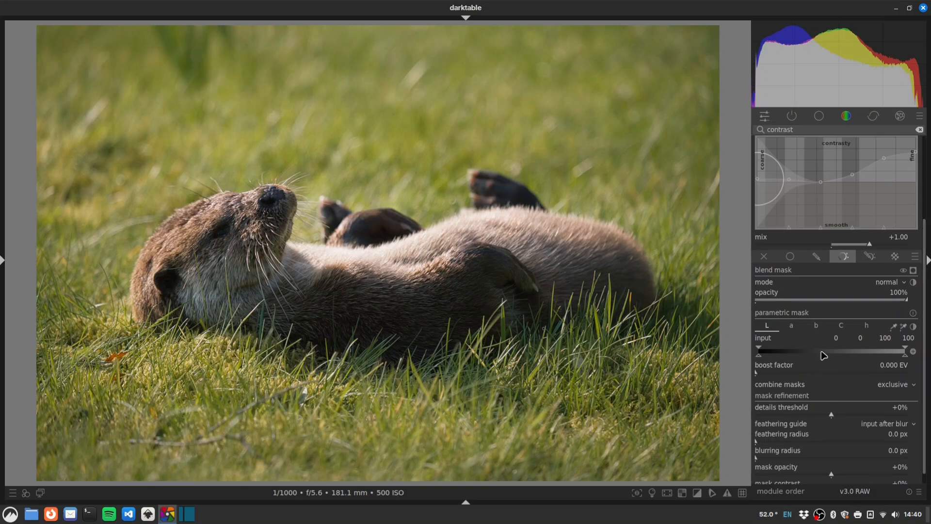
pyautogui.moveTo(824, 355)
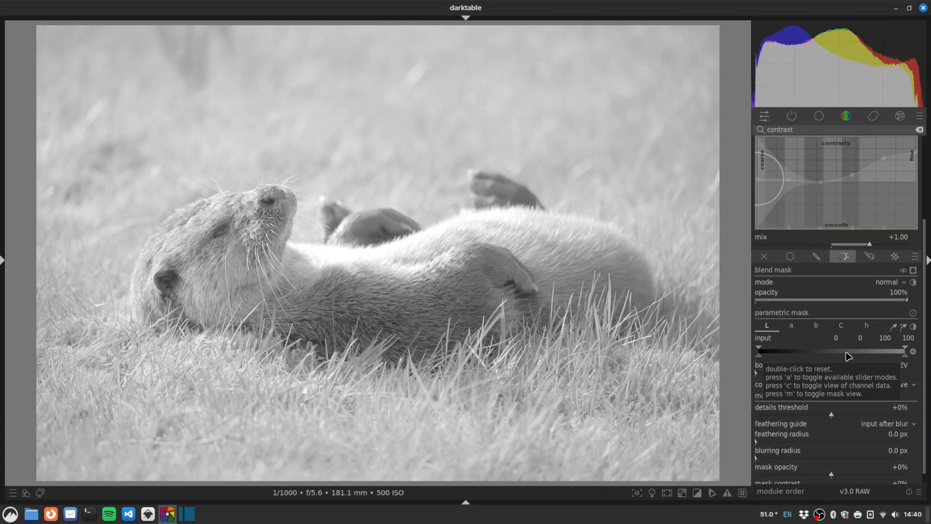
pyautogui.click(844, 326)
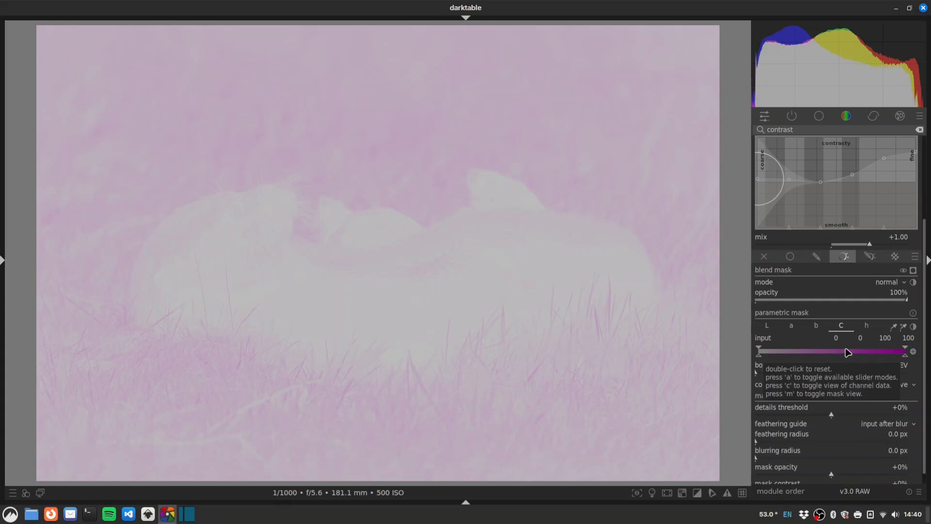
pyautogui.click(866, 325)
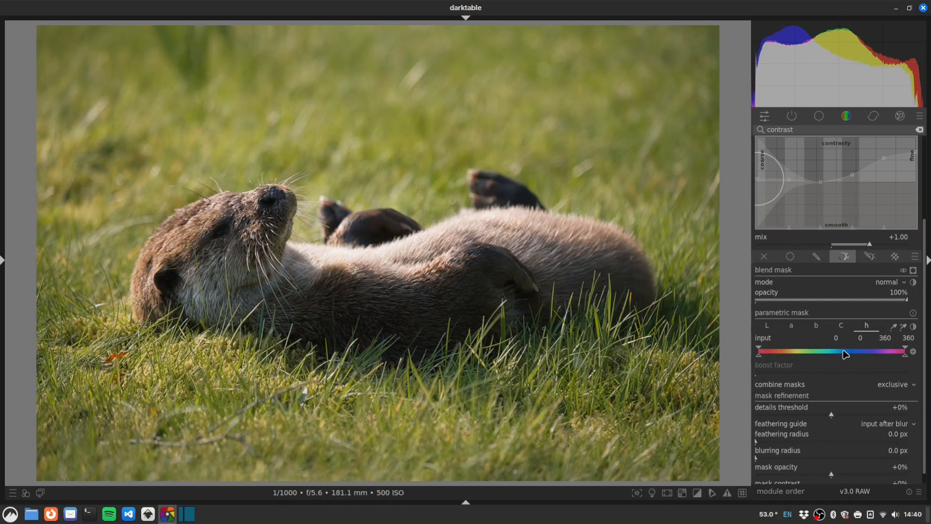
pyautogui.moveTo(845, 355)
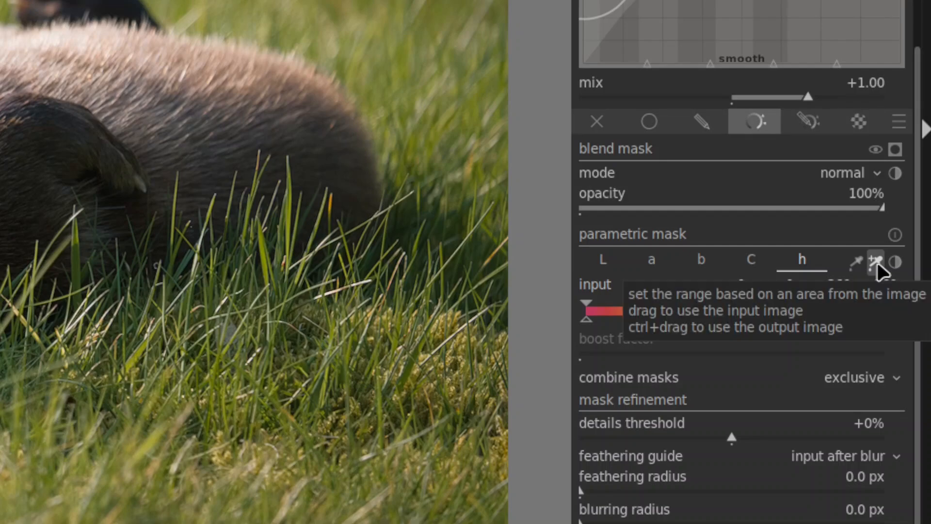
# Step: Sample the otter's fur hues with the picker and show the mask as a yellow overlay
pyautogui.click(904, 327)
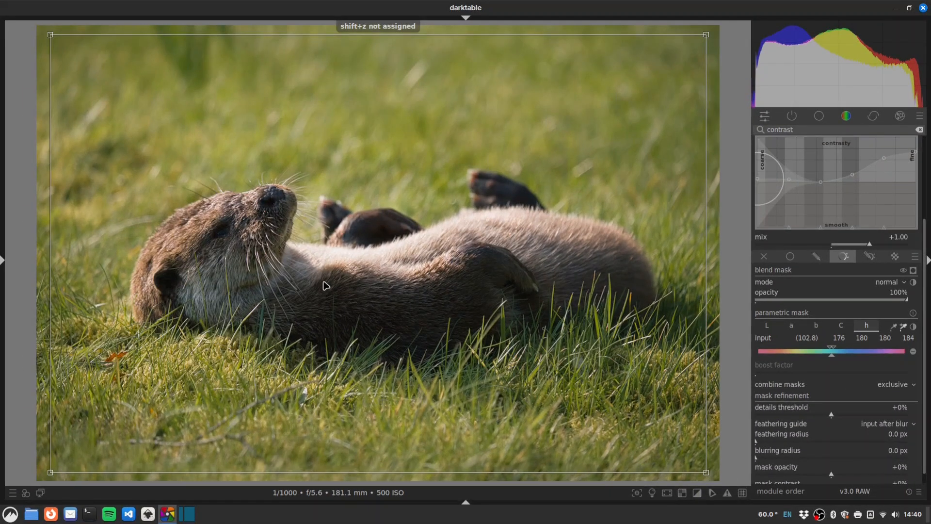
pyautogui.moveTo(322, 282); pyautogui.dragTo(416, 315)
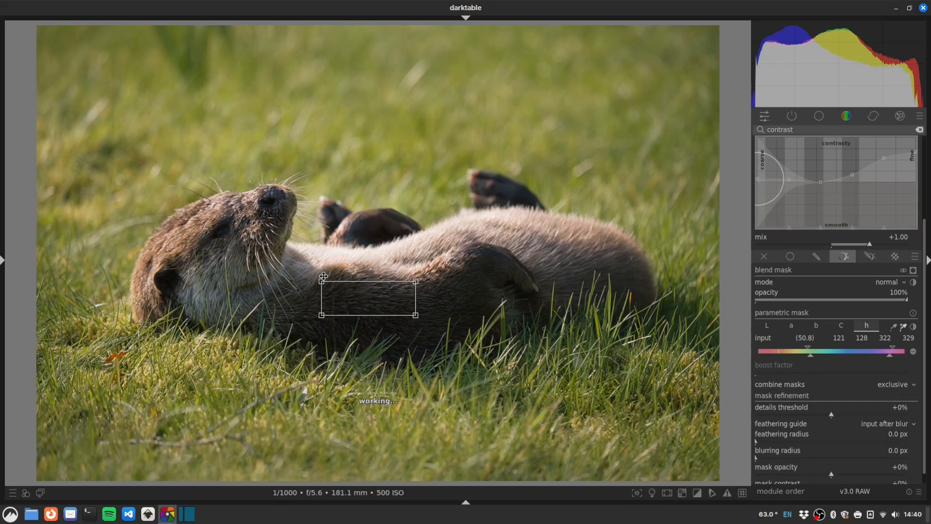
pyautogui.moveTo(323, 276); pyautogui.dragTo(326, 271)
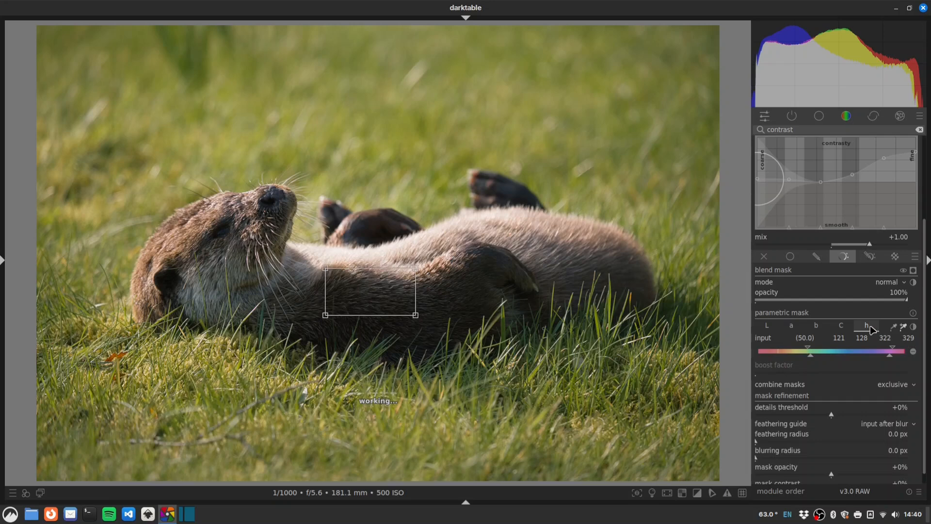
pyautogui.click(914, 271)
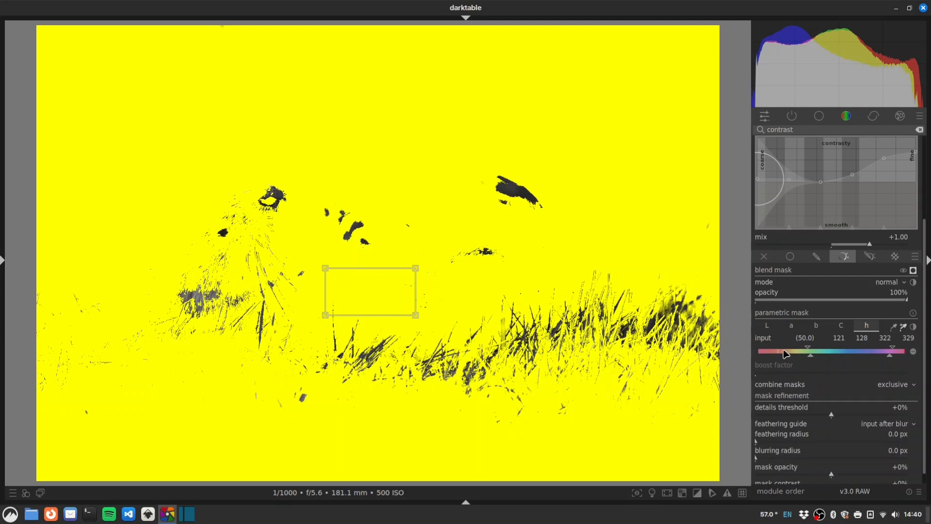
# Step: Set the hue markers to fade in at 46–93 and out at 148–162, excluding the grass
pyautogui.moveTo(810, 355); pyautogui.dragTo(784, 347)
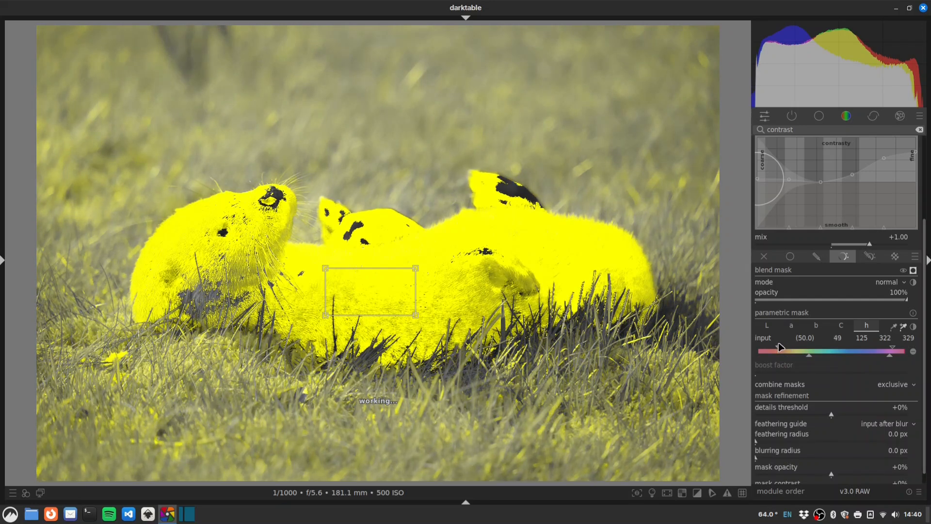
pyautogui.moveTo(809, 356); pyautogui.dragTo(777, 348)
pyautogui.moveTo(891, 359)
pyautogui.mouseDown()
pyautogui.moveTo(842, 358)
pyautogui.moveTo(890, 349)
pyautogui.moveTo(827, 357)
pyautogui.moveTo(835, 349)
pyautogui.moveTo(823, 358)
pyautogui.moveTo(821, 349)
pyautogui.moveTo(805, 360)
pyautogui.moveTo(821, 359)
pyautogui.moveTo(824, 347)
pyautogui.mouseUp()
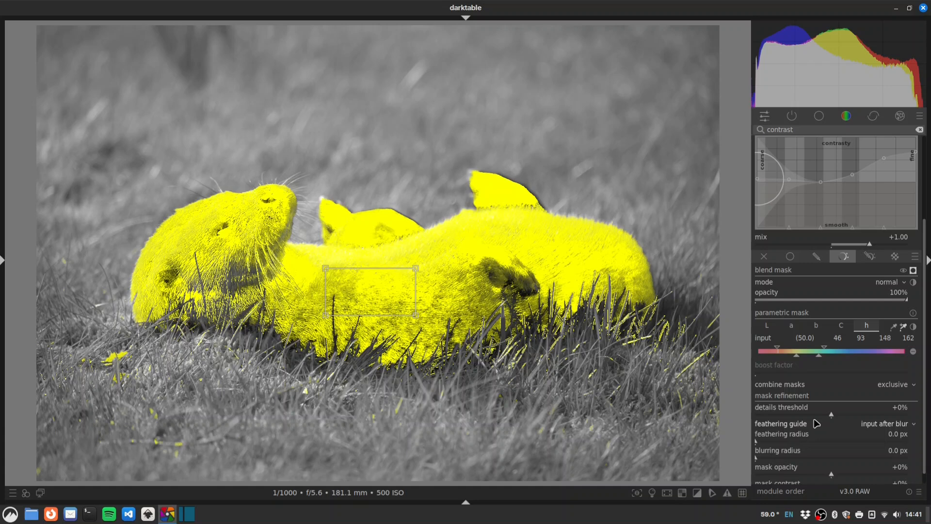
# Step: Set feathering radius 49.5 px, blurring radius 6.3 px, and hue fade-in 66–103, then hide the mask
pyautogui.moveTo(772, 442)
pyautogui.mouseDown()
pyautogui.moveTo(780, 443)
pyautogui.moveTo(769, 459)
pyautogui.mouseUp()
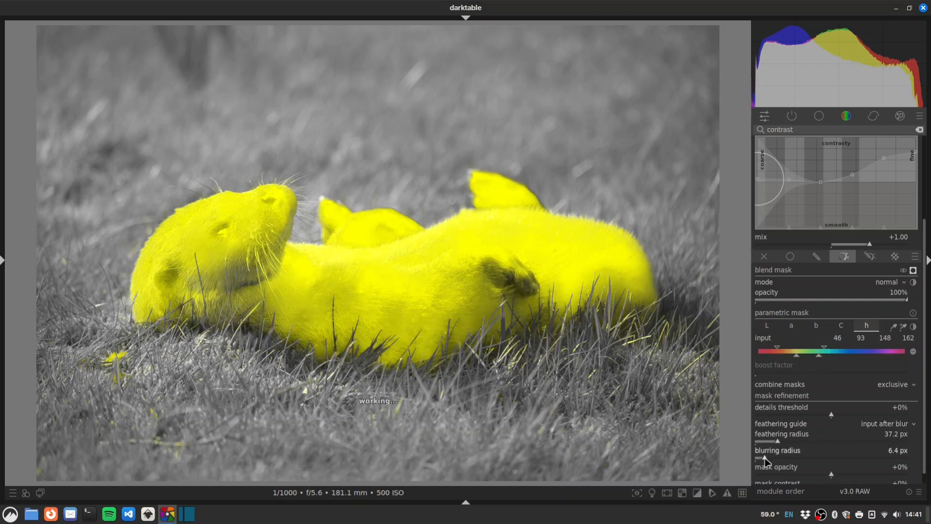
pyautogui.click(765, 458)
pyautogui.click(787, 443)
pyautogui.click(785, 441)
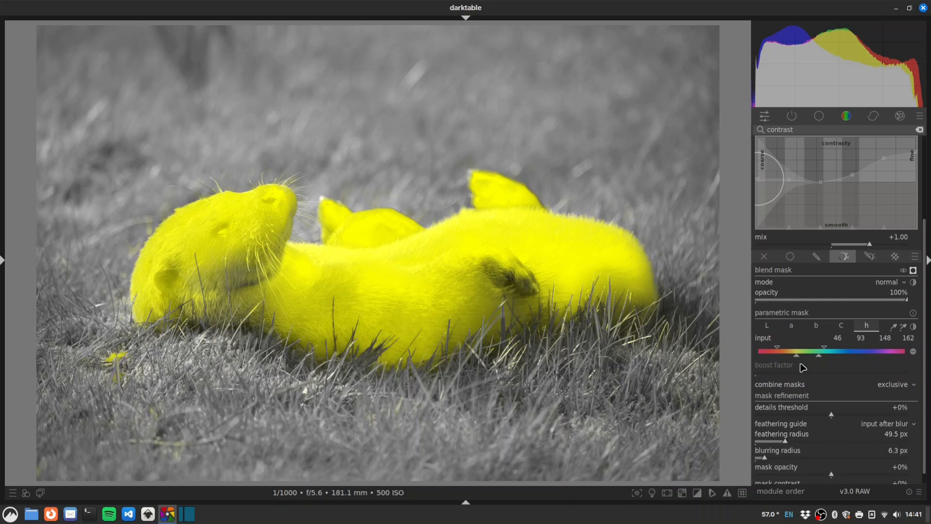
pyautogui.moveTo(797, 357)
pyautogui.mouseDown()
pyautogui.moveTo(774, 350)
pyautogui.moveTo(788, 352)
pyautogui.mouseUp()
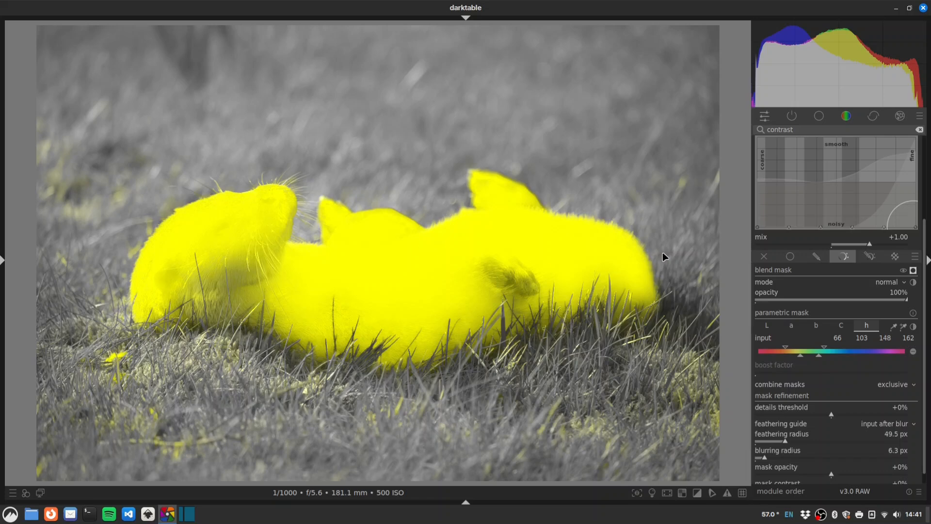
pyautogui.click(914, 271)
pyautogui.scroll(2, 925, 287)
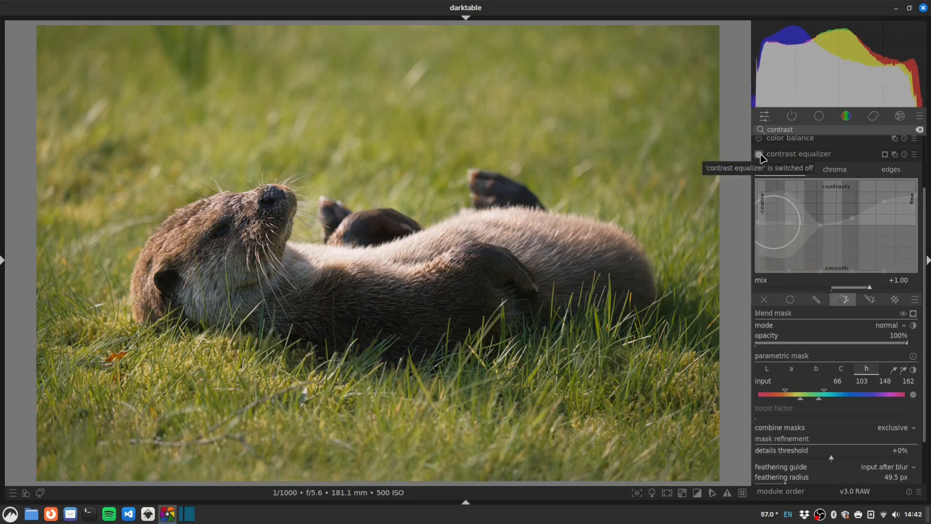
pyautogui.click(760, 156)
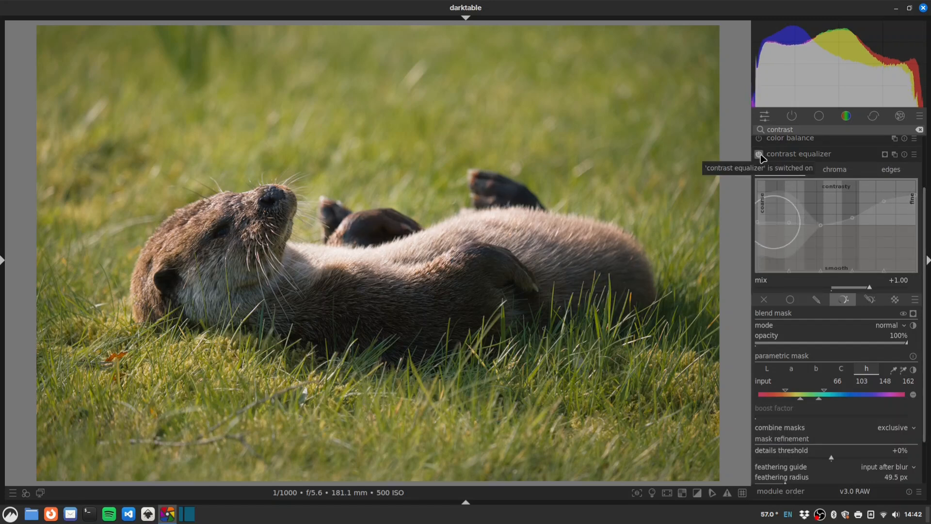
pyautogui.click(760, 156)
pyautogui.click(760, 156)
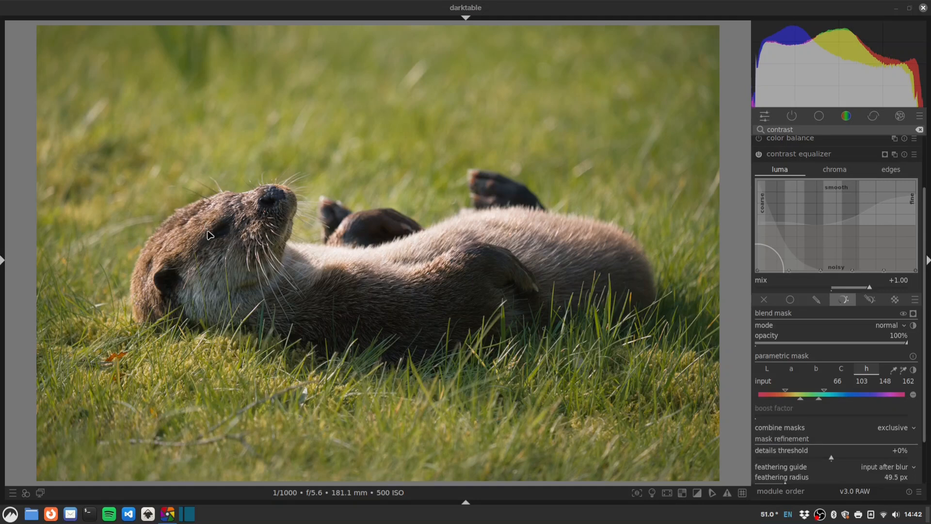
# Step: Create a second color balance rgb instance with a drawn circle mask over the otter's eye
pyautogui.doubleClick(813, 129)
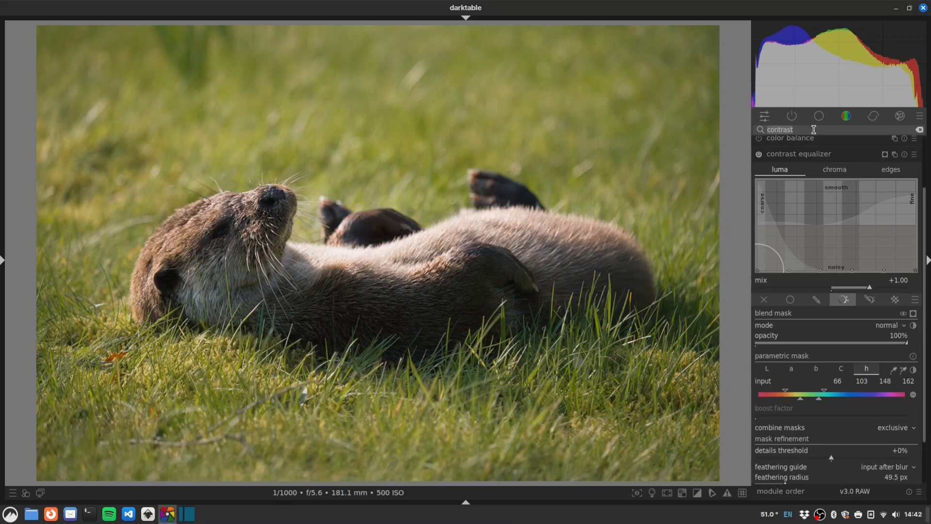
pyautogui.write('rgb')
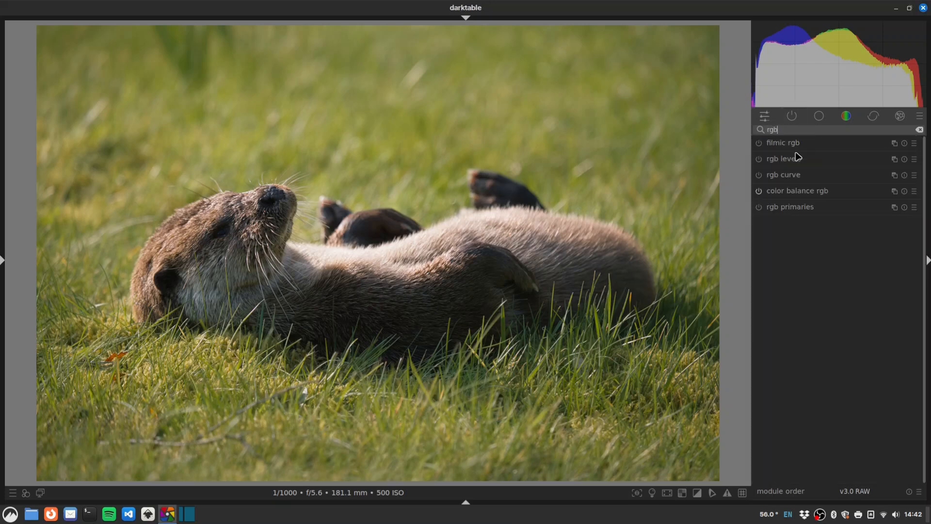
pyautogui.rightClick(895, 192)
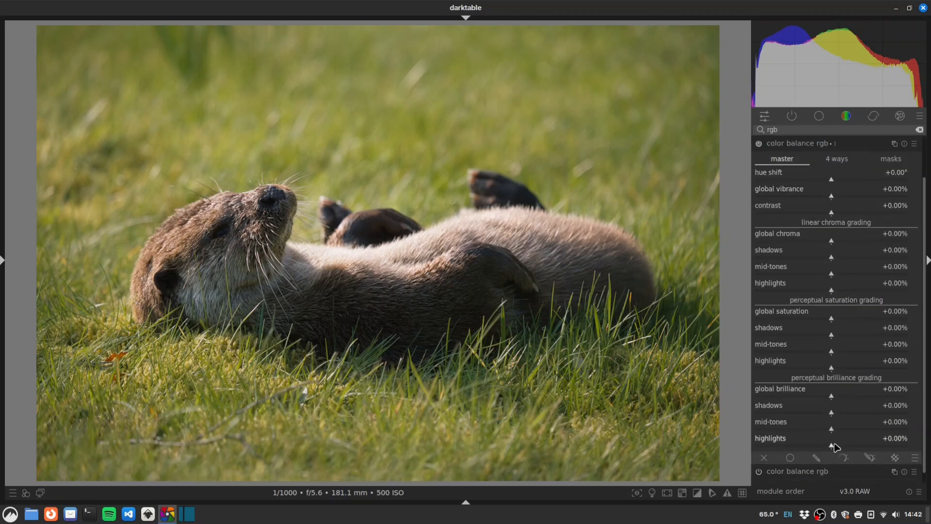
pyautogui.click(818, 458)
pyautogui.moveTo(924, 364); pyautogui.dragTo(925, 434)
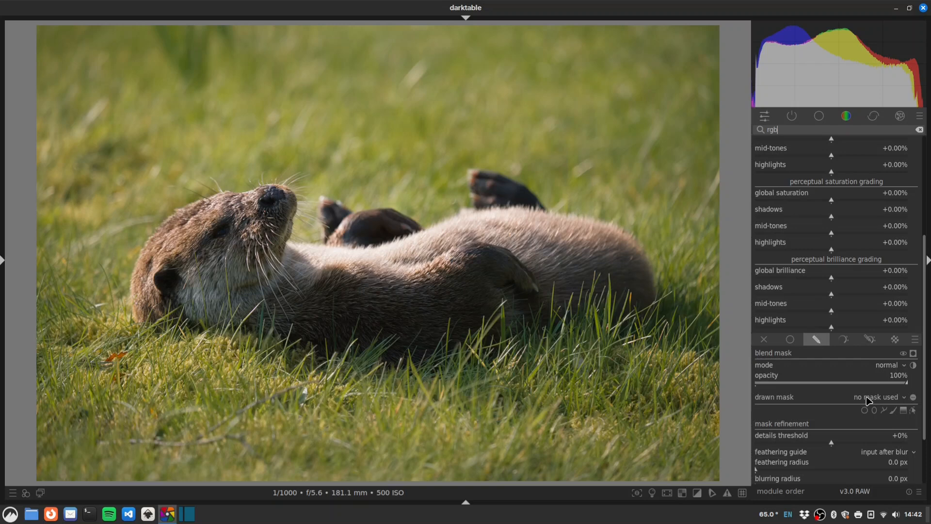
pyautogui.click(865, 411)
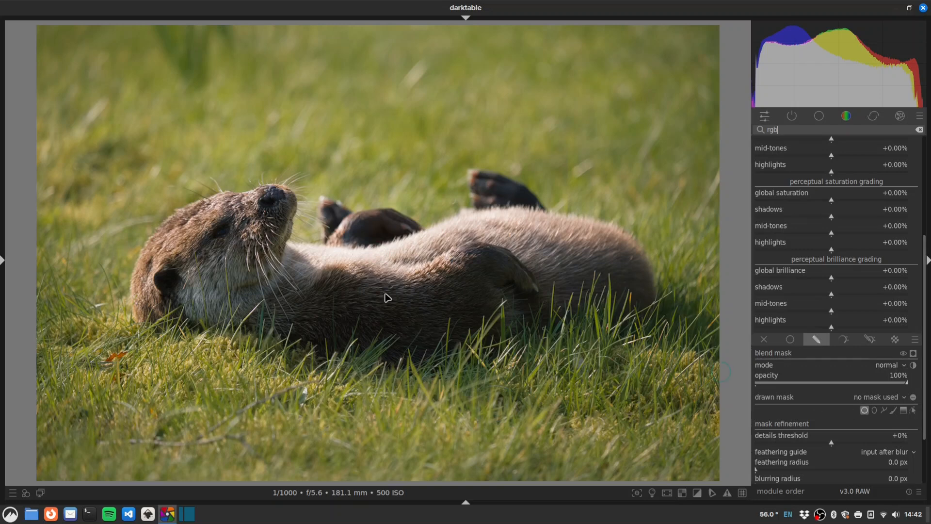
pyautogui.click(223, 233)
# Step: Raise brilliance inside the eye mask: shadows +32.85%, mid-tones +22.51%, highlights +16.45%
pyautogui.moveTo(833, 296); pyautogui.dragTo(859, 296)
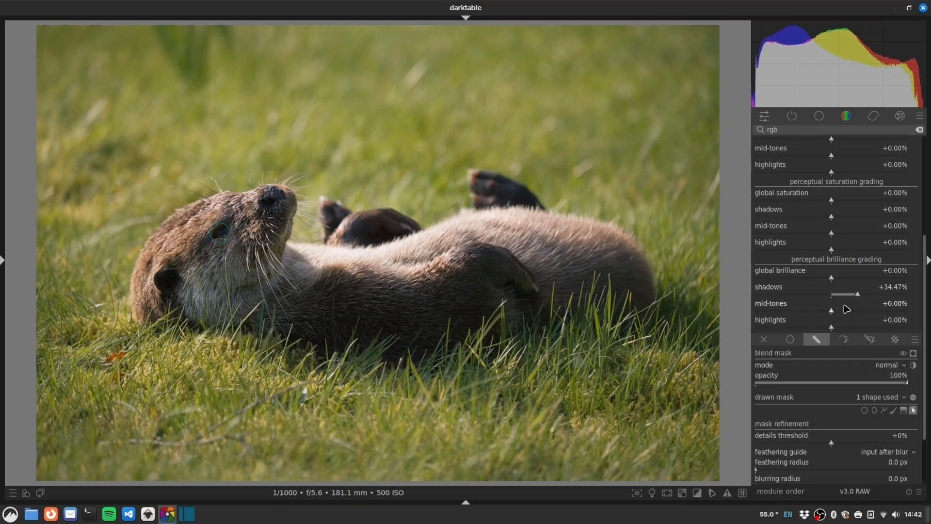
pyautogui.moveTo(834, 314); pyautogui.dragTo(843, 315)
pyautogui.moveTo(858, 294); pyautogui.dragTo(857, 295)
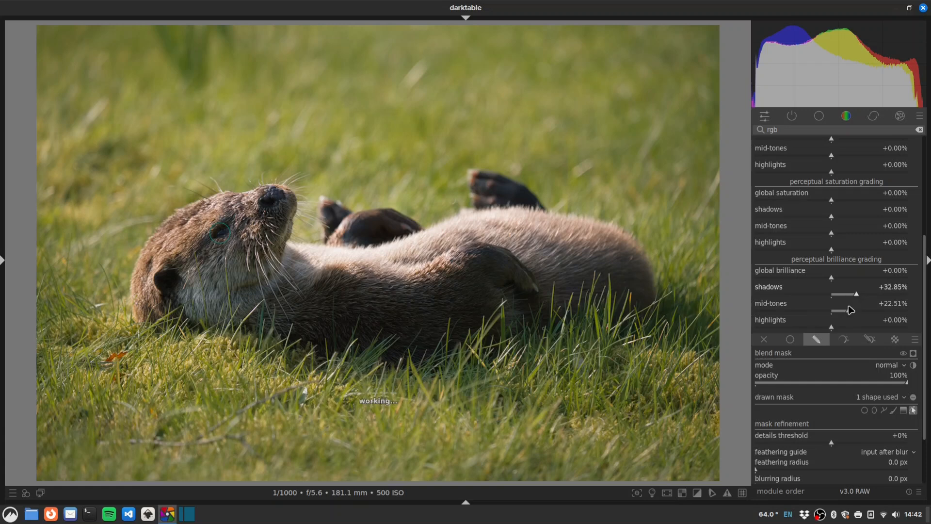
pyautogui.moveTo(843, 328)
pyautogui.mouseDown()
pyautogui.moveTo(886, 329)
pyautogui.moveTo(844, 329)
pyautogui.mouseUp()
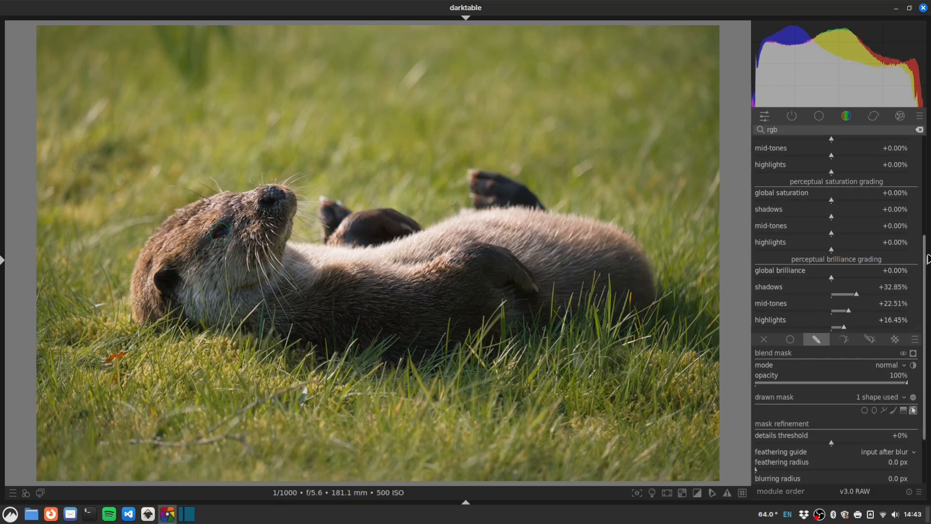
pyautogui.moveTo(927, 258); pyautogui.dragTo(924, 160)
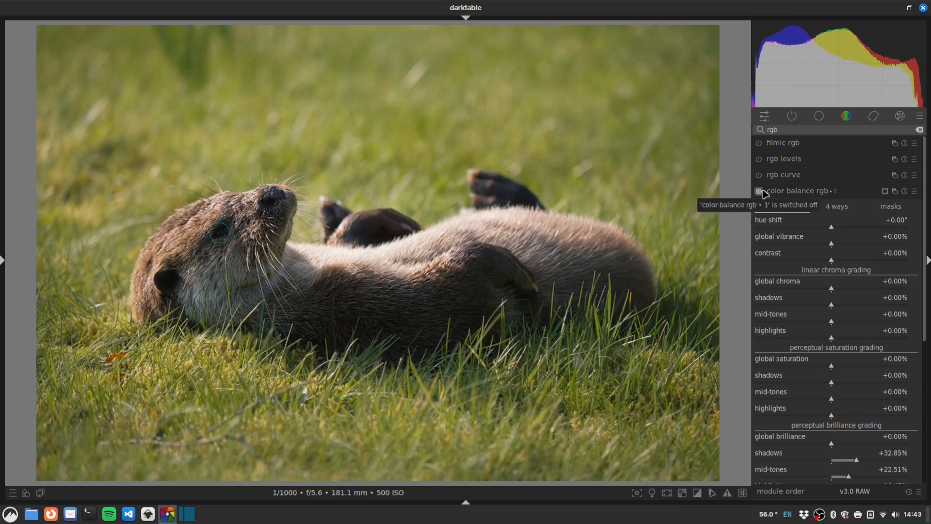
# Step: Rename the new color balance rgb instance to 'eye'
pyautogui.keyDown('ctrl'); pyautogui.click(836, 192); pyautogui.keyUp('ctrl')
pyautogui.write('eye')
pyautogui.press('Return')
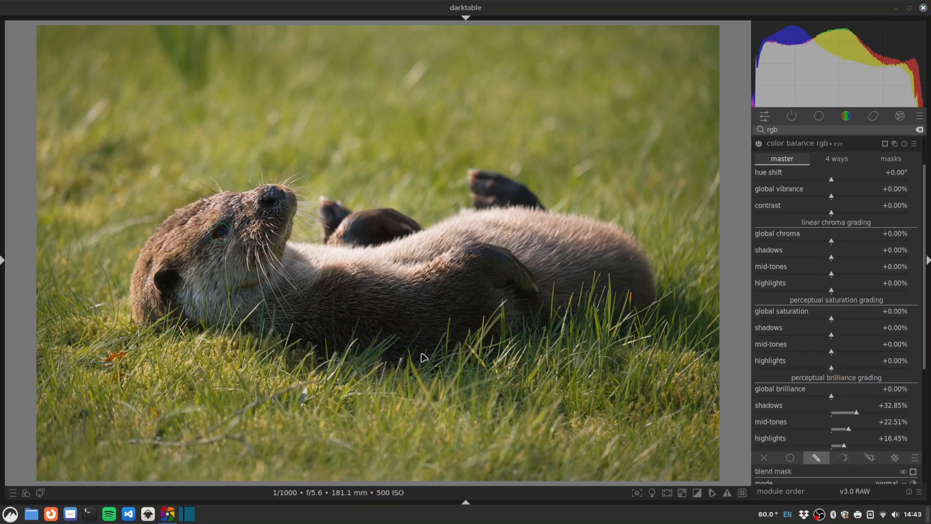
pyautogui.click(782, 130)
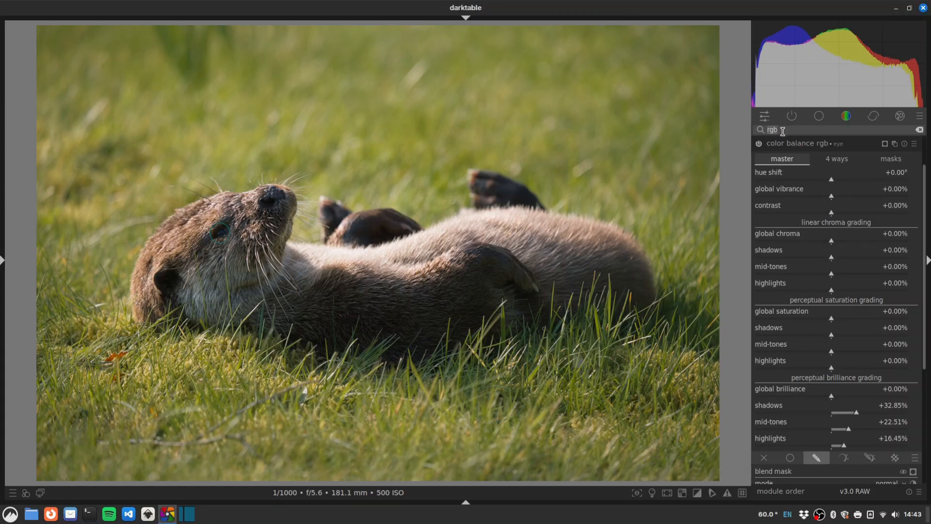
# Step: Open exposure and draw a wide, flattened ellipse mask around the otter
pyautogui.write('exposure')
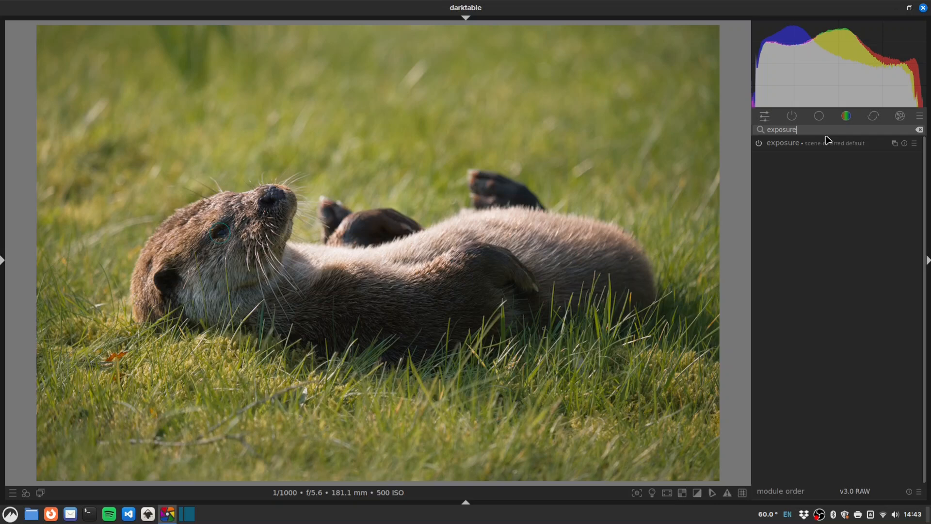
pyautogui.click(895, 143)
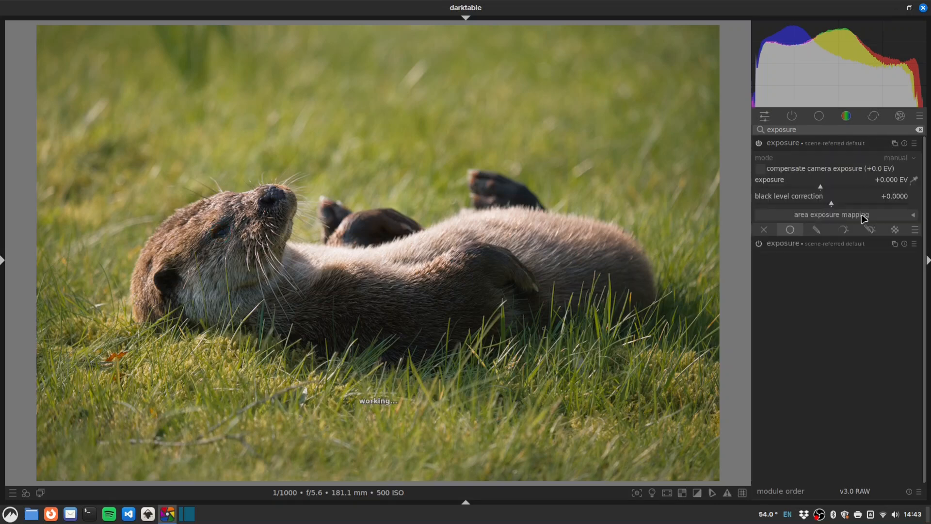
pyautogui.click(817, 230)
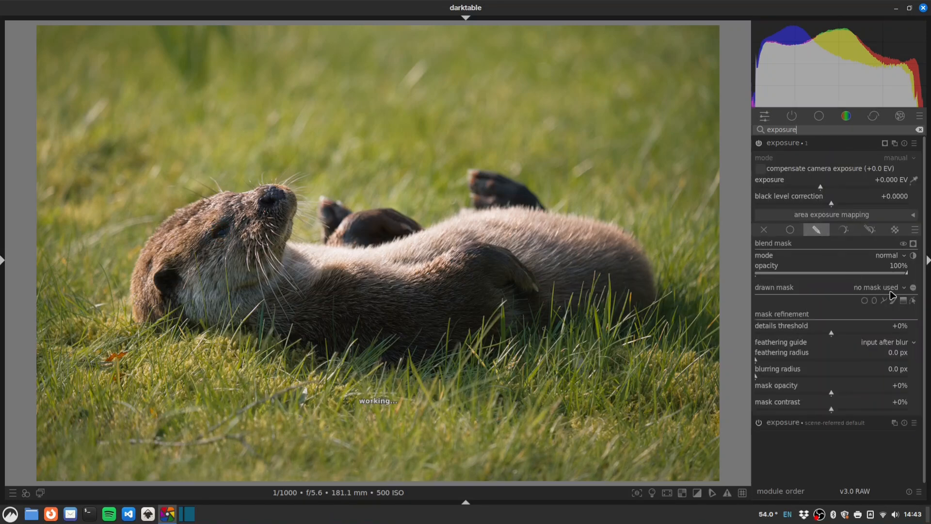
pyautogui.click(874, 301)
pyautogui.click(368, 250)
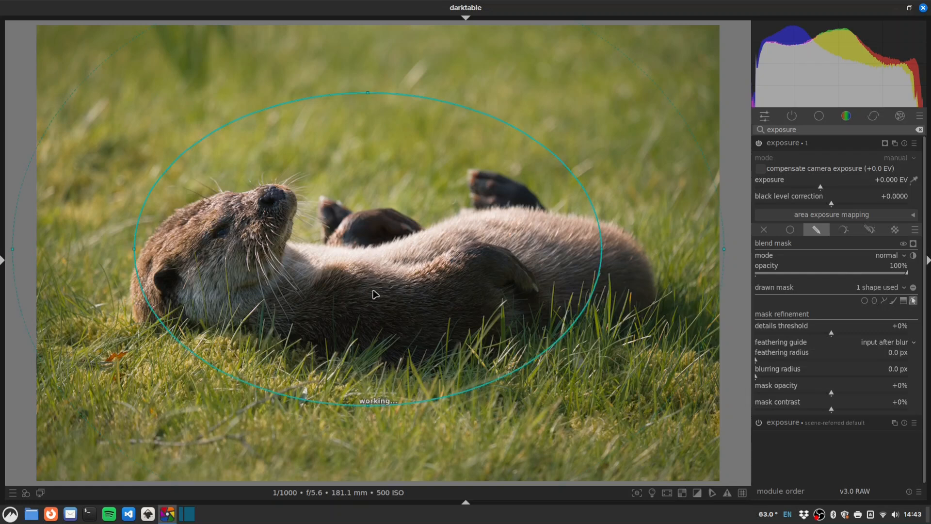
pyautogui.moveTo(374, 303); pyautogui.dragTo(377, 324)
pyautogui.moveTo(604, 269); pyautogui.dragTo(700, 263)
pyautogui.moveTo(369, 113); pyautogui.dragTo(373, 129)
pyautogui.moveTo(457, 270); pyautogui.dragTo(468, 267)
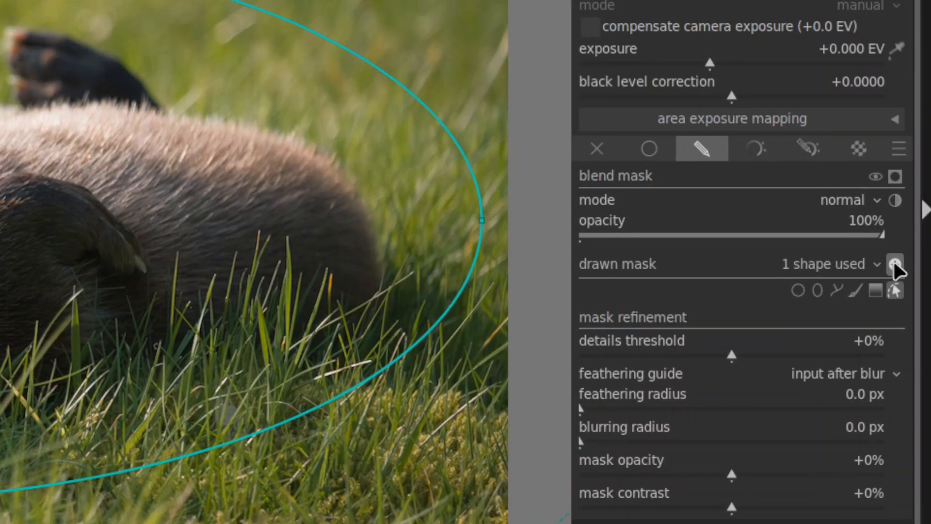
# Step: Set exposure to -0.678 EV with 50 px feathering and rename the instance 'vignette'
pyautogui.moveTo(709, 64); pyautogui.dragTo(672, 65)
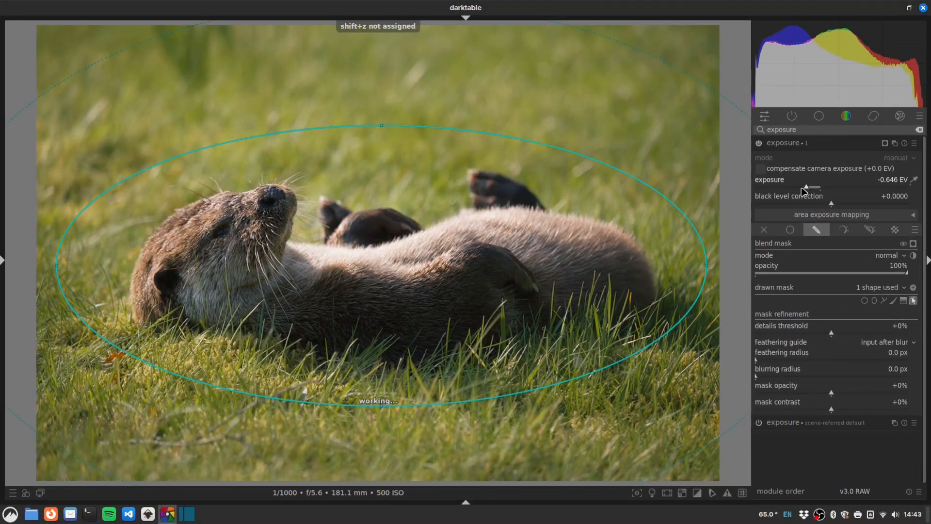
pyautogui.moveTo(805, 191); pyautogui.dragTo(805, 191)
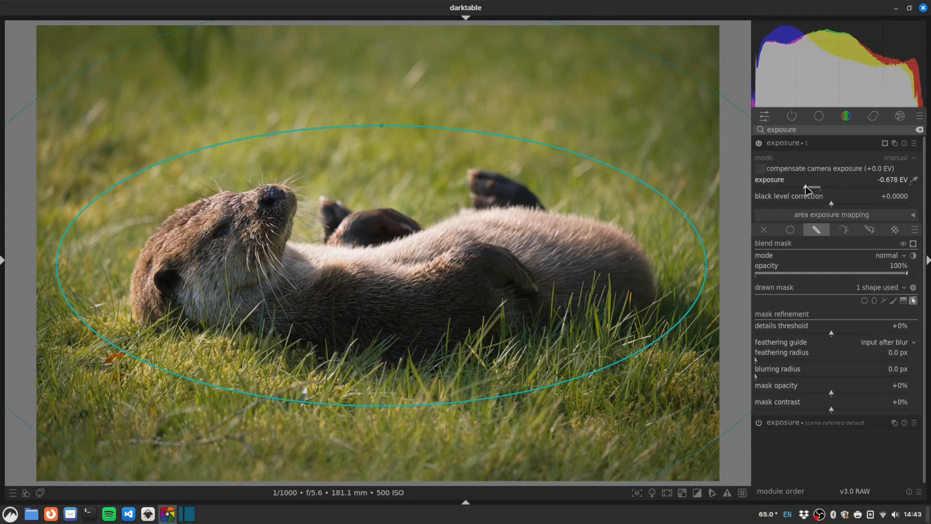
pyautogui.click(786, 359)
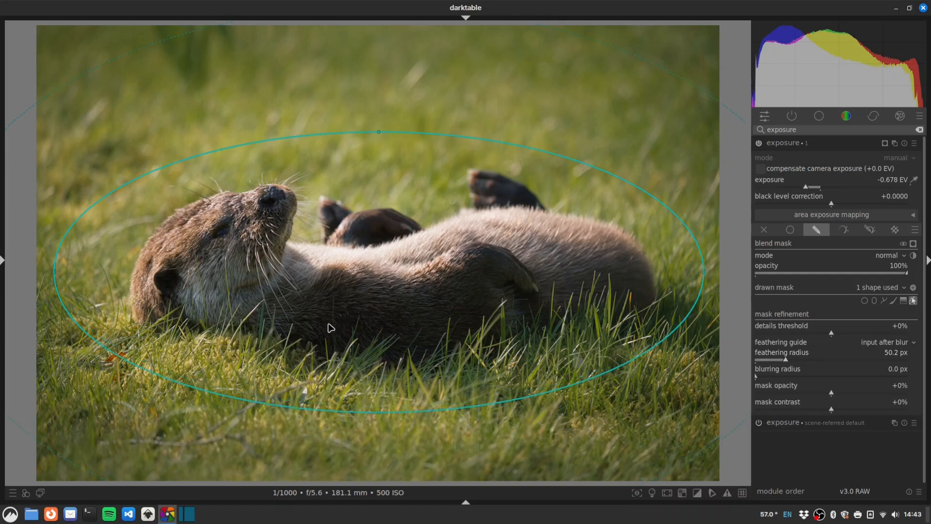
pyautogui.doubleClick(817, 143)
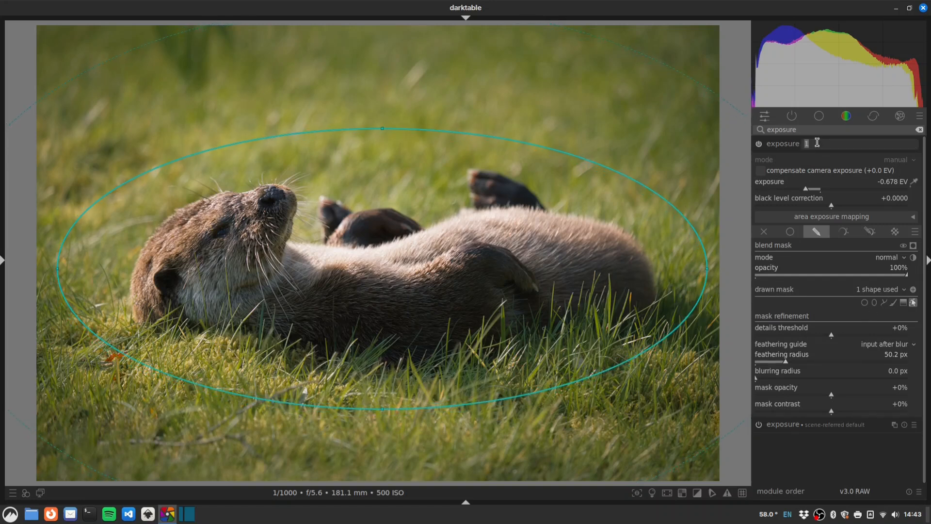
pyautogui.write('vignette')
pyautogui.press('Return')
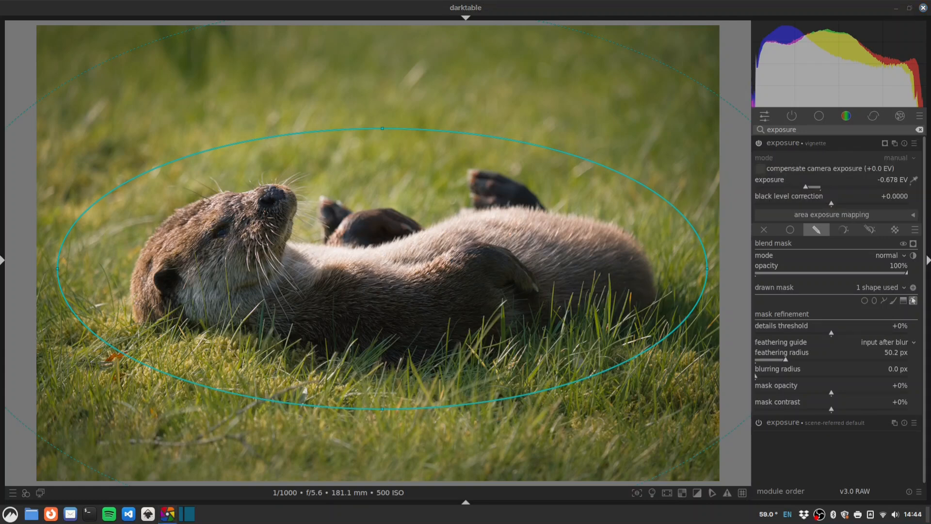
# Step: Apply the 'sharpen demosaicing: no AA filter' preset to diffuse or sharpen
pyautogui.doubleClick(805, 132)
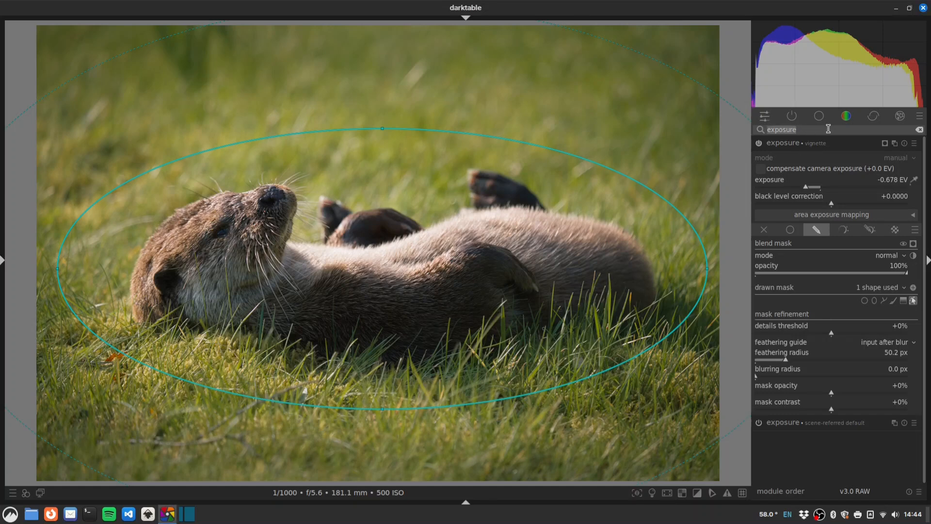
pyautogui.write('diffuse')
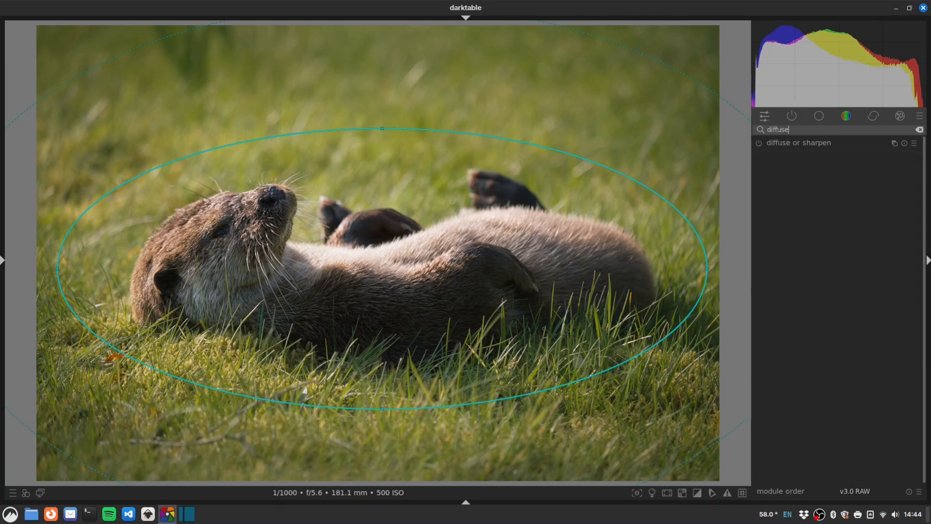
pyautogui.rightClick(841, 147)
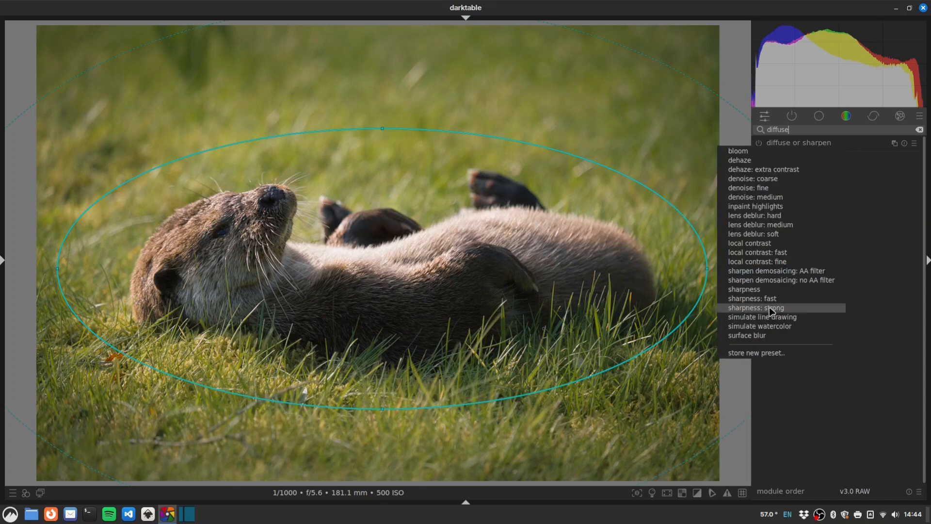
pyautogui.click(793, 281)
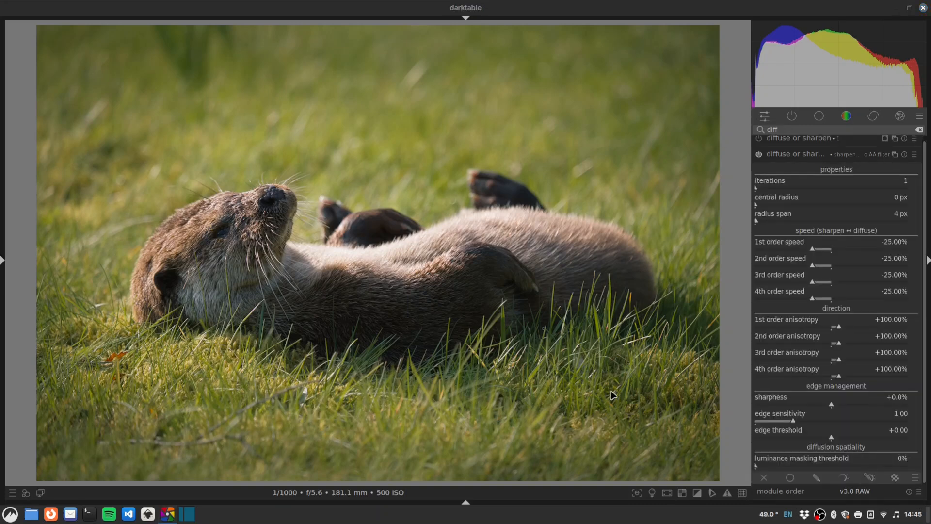
# Step: Create a second diffuse or sharpen instance with the 'lens deblur: soft' preset
pyautogui.rightClick(895, 155)
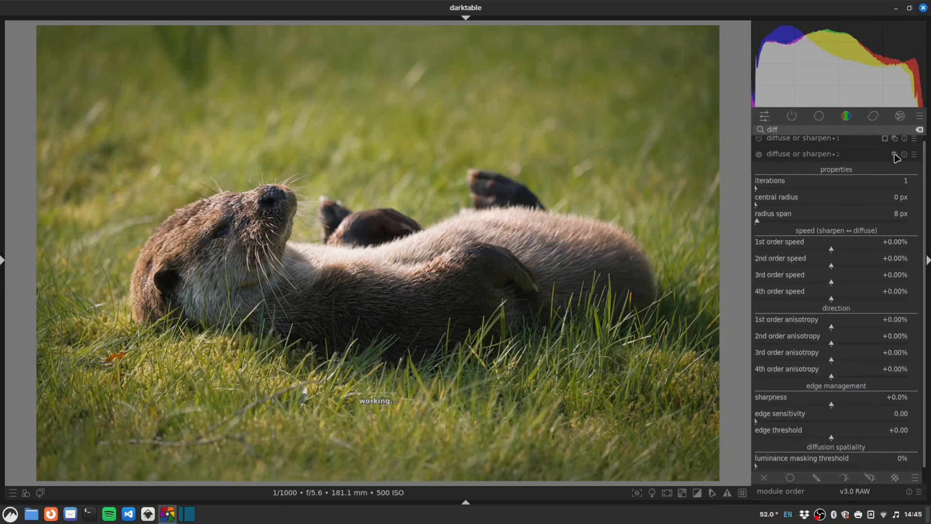
pyautogui.rightClick(854, 145)
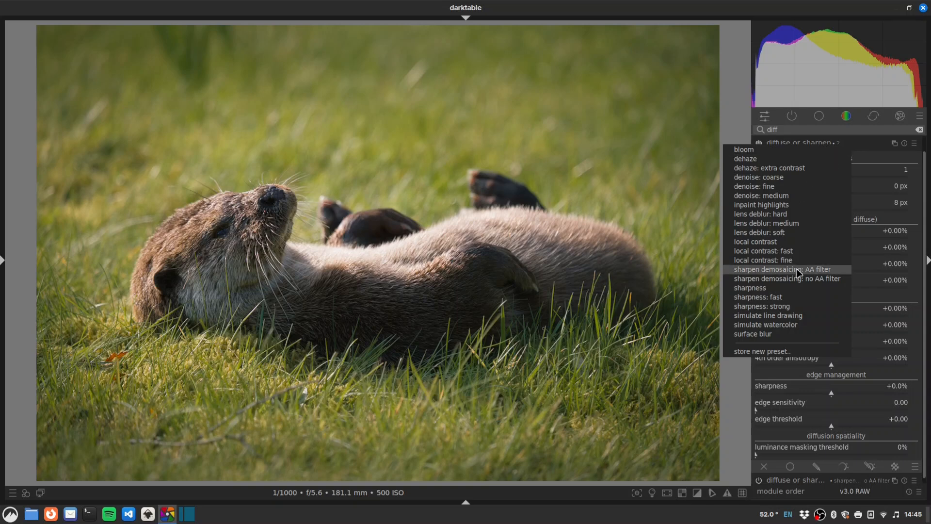
pyautogui.click(795, 234)
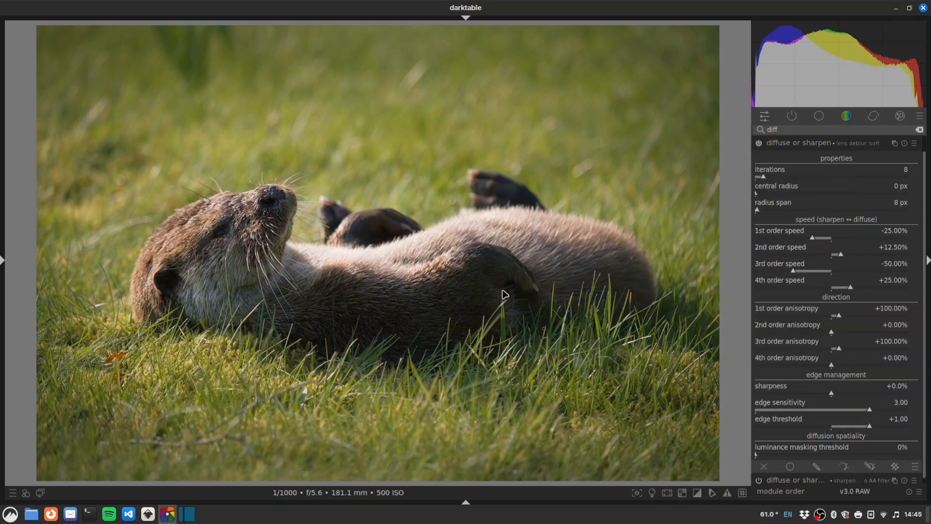
pyautogui.scroll(-1, 927, 269)
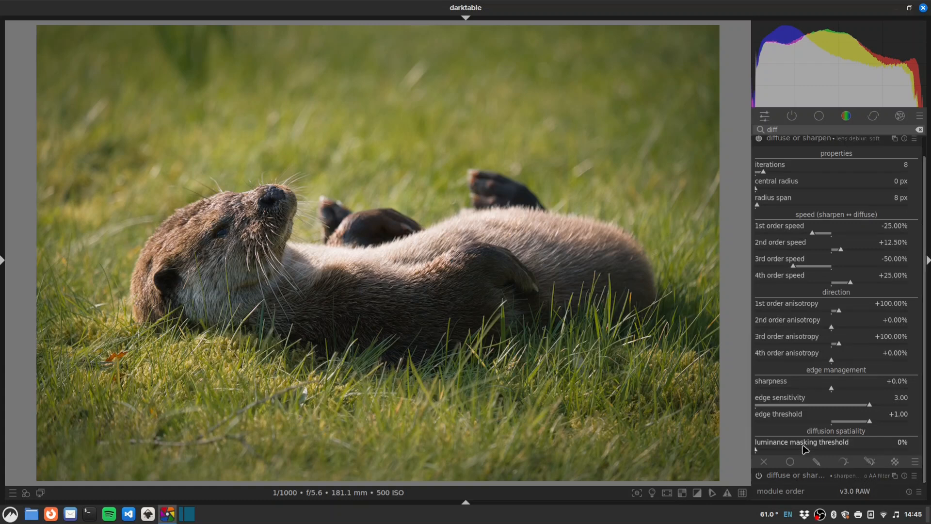
# Step: Mask the deblur instance with the same shapes as exposure • vignette and check the mask
pyautogui.click(818, 464)
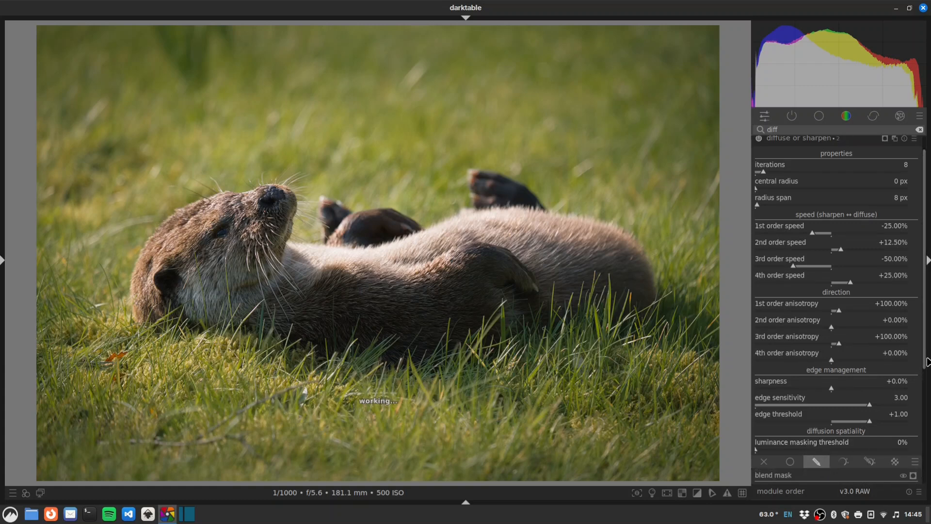
pyautogui.scroll(-5, 925, 360)
pyautogui.click(881, 378)
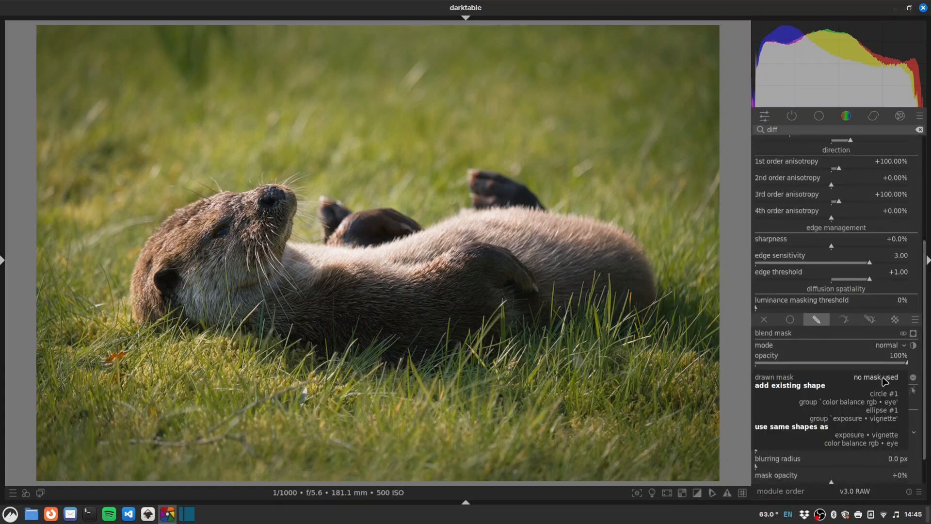
pyautogui.click(875, 440)
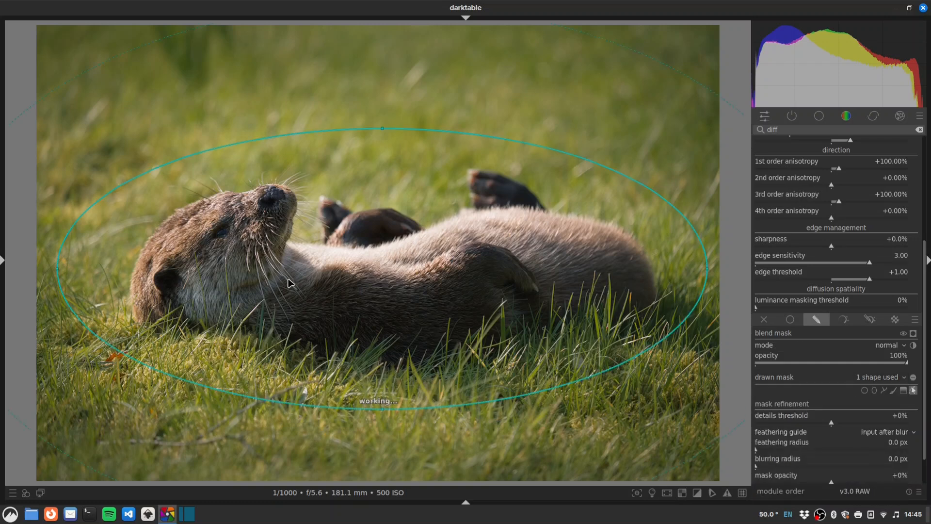
pyautogui.click(914, 334)
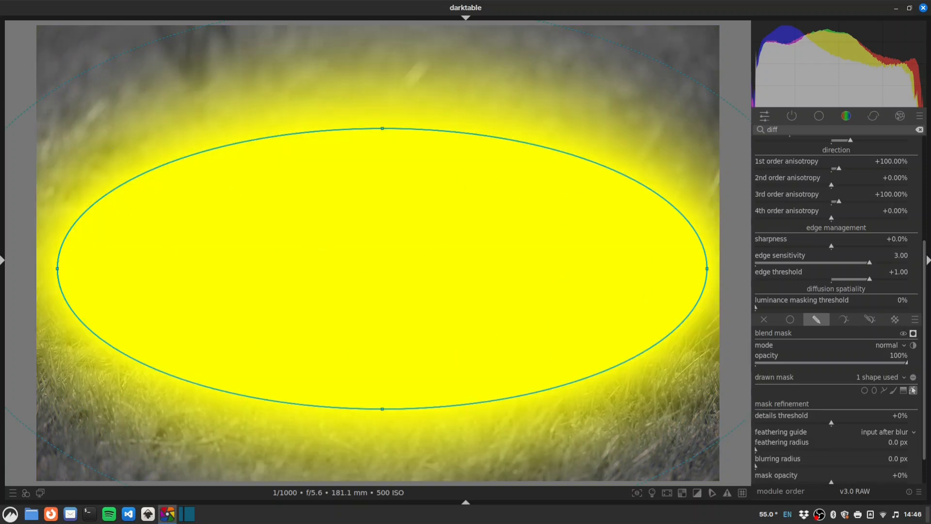
pyautogui.click(914, 334)
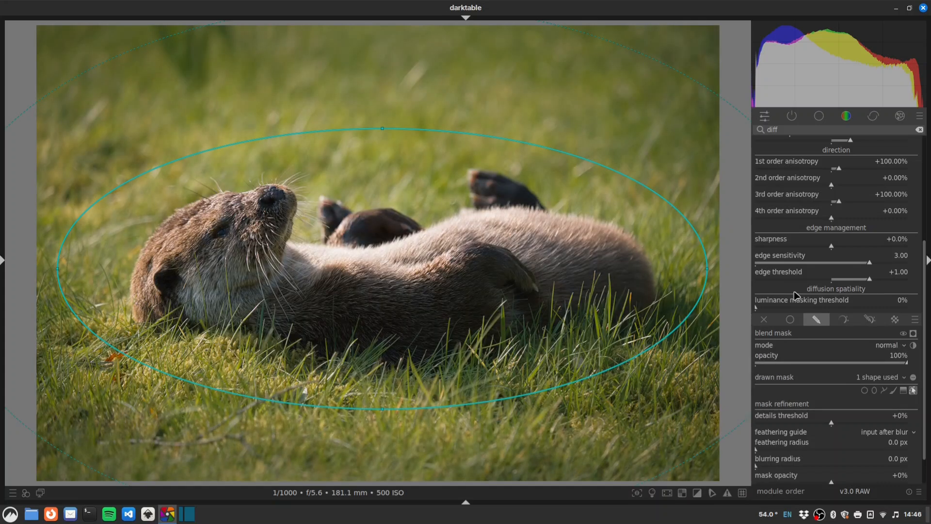
pyautogui.scroll(5, 795, 294)
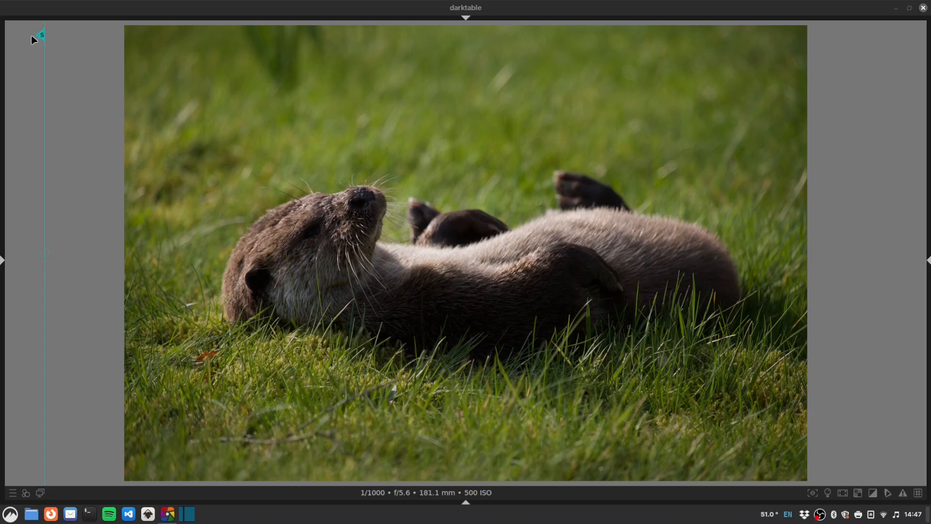
# Step: Drag the before/after divider across the otter photo, leaving it near the right edge
pyautogui.moveTo(38, 40)
pyautogui.mouseDown()
pyautogui.moveTo(819, 63)
pyautogui.moveTo(104, 77)
pyautogui.moveTo(867, 75)
pyautogui.moveTo(160, 120)
pyautogui.moveTo(844, 112)
pyautogui.moveTo(86, 137)
pyautogui.moveTo(781, 141)
pyautogui.mouseUp()
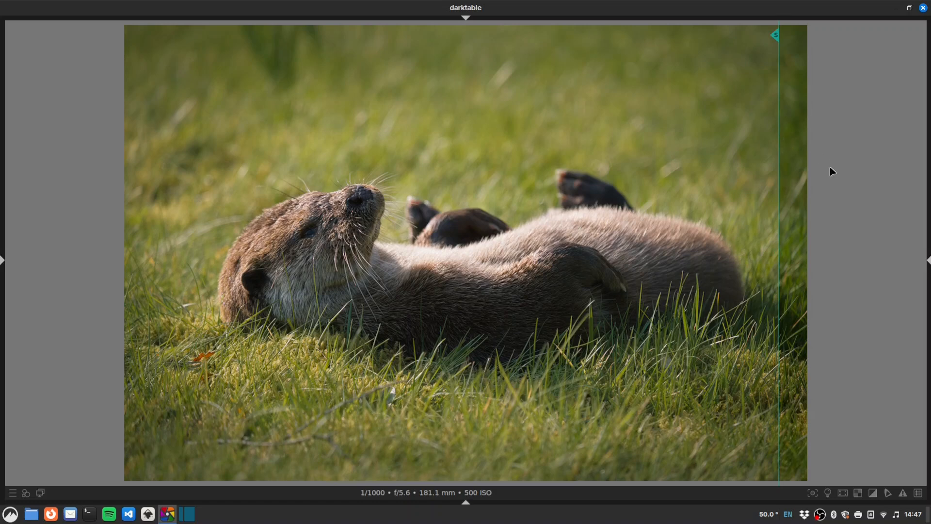
pyautogui.moveTo(779, 39); pyautogui.dragTo(778, 35)
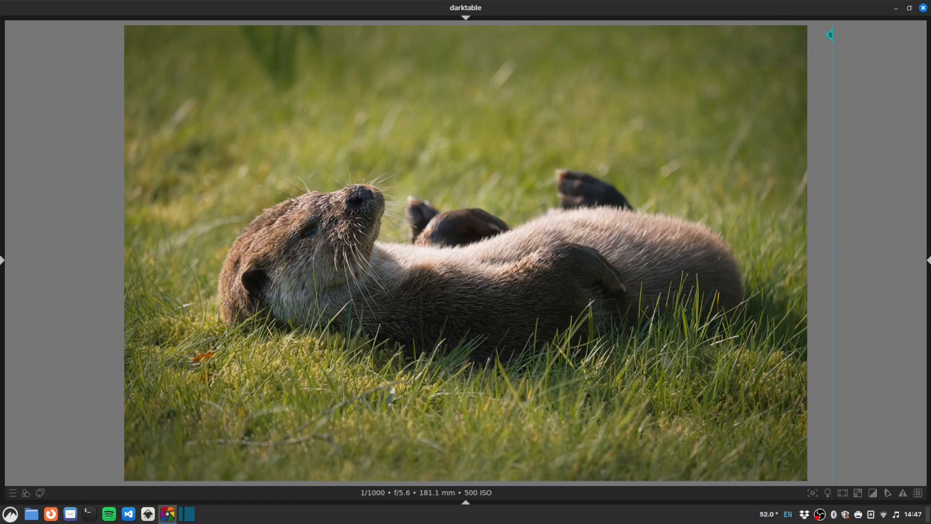